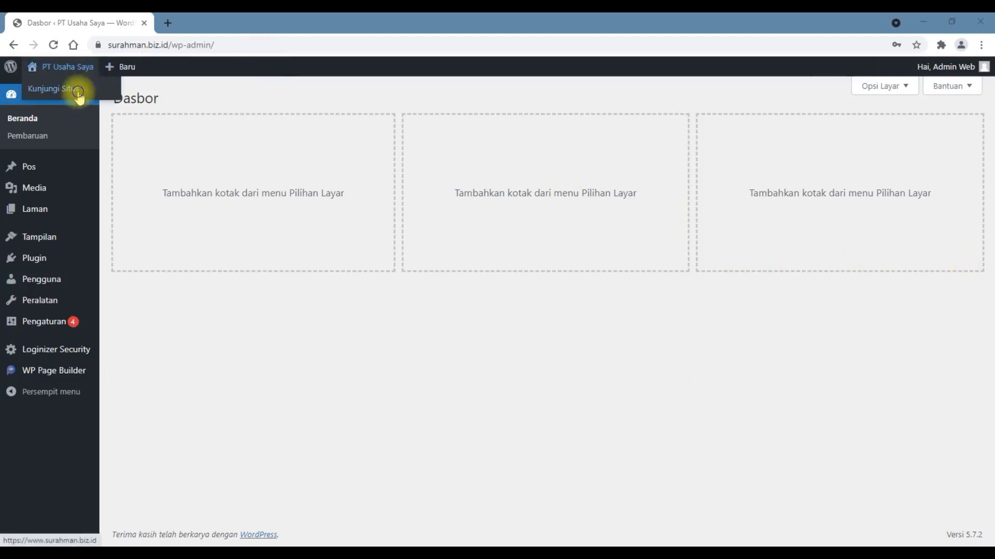
- Open the live site in a new browser tab and scroll through its current Home page
right_click(78, 90)
left_click(109, 103)
left_click(213, 22)
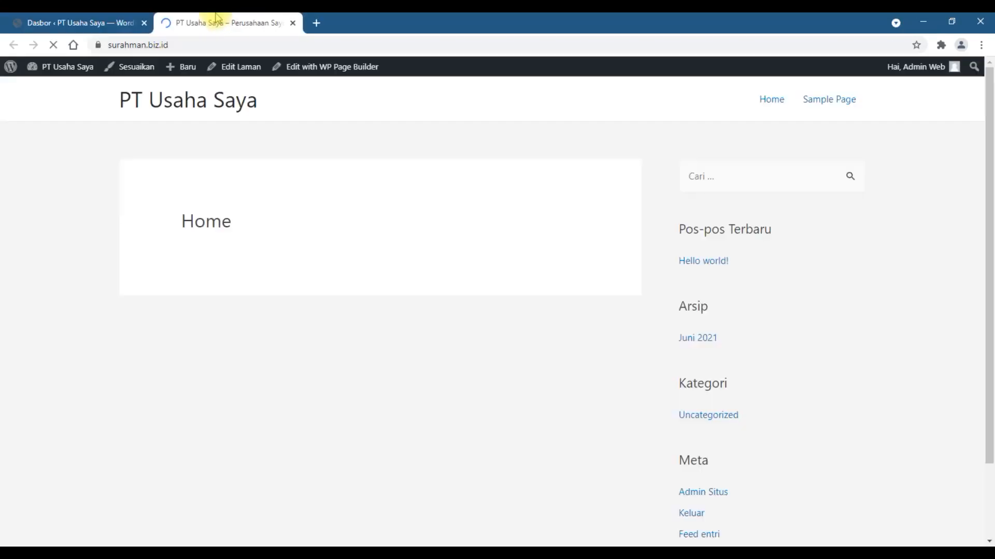
scroll(469, 314, "down", 2)
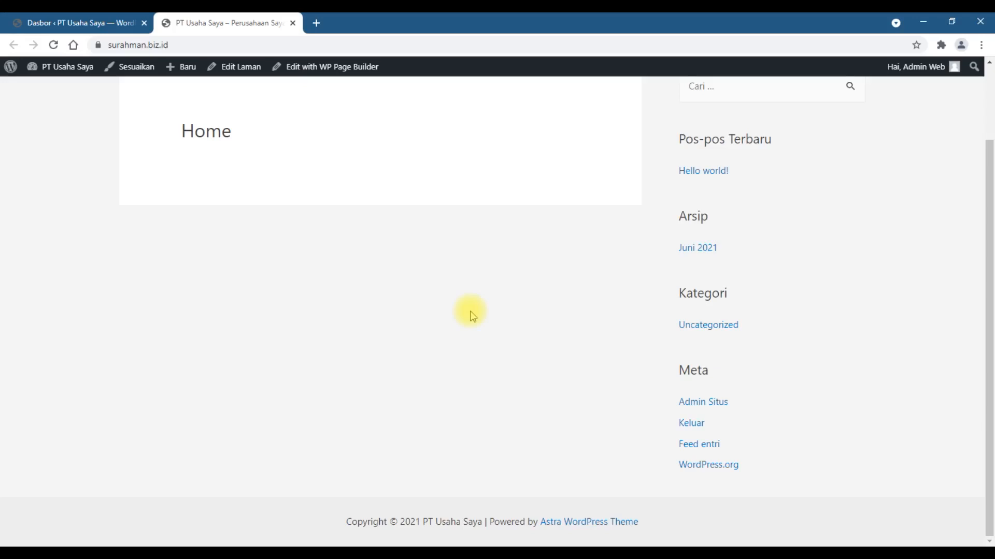
scroll(450, 306, "up", 2)
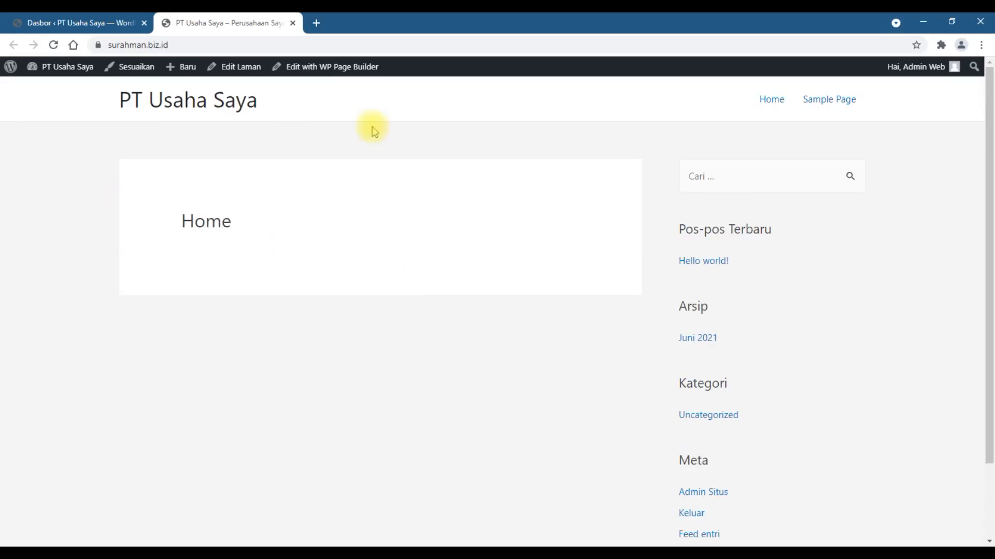
scroll(983, 259, "down", 2)
scroll(983, 292, "up", 2)
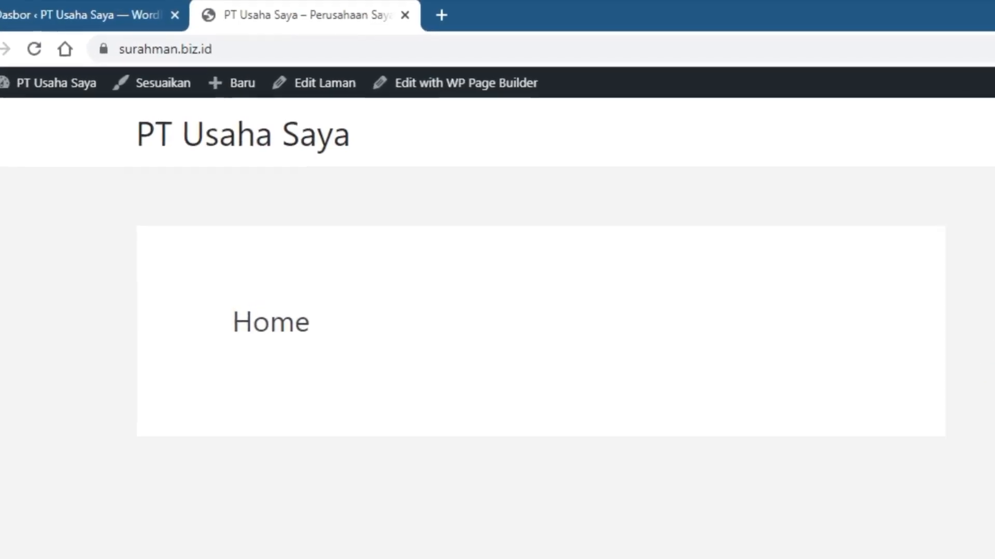
scroll(549, 331, "down", 2)
scroll(549, 332, "up", 2)
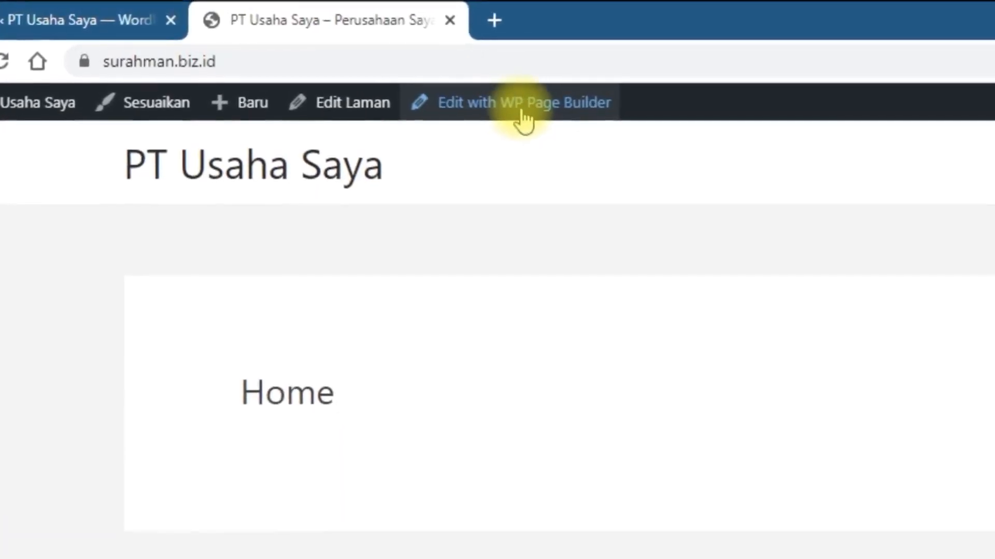
- Open the Home page in WP Page Builder and browse the default addons
left_click(530, 117)
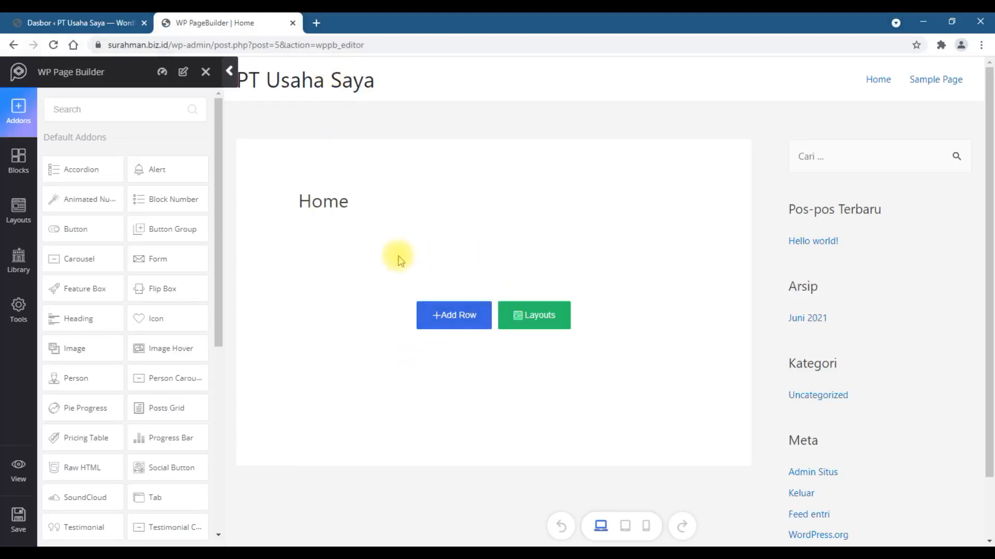
scroll(295, 282, "down", 2)
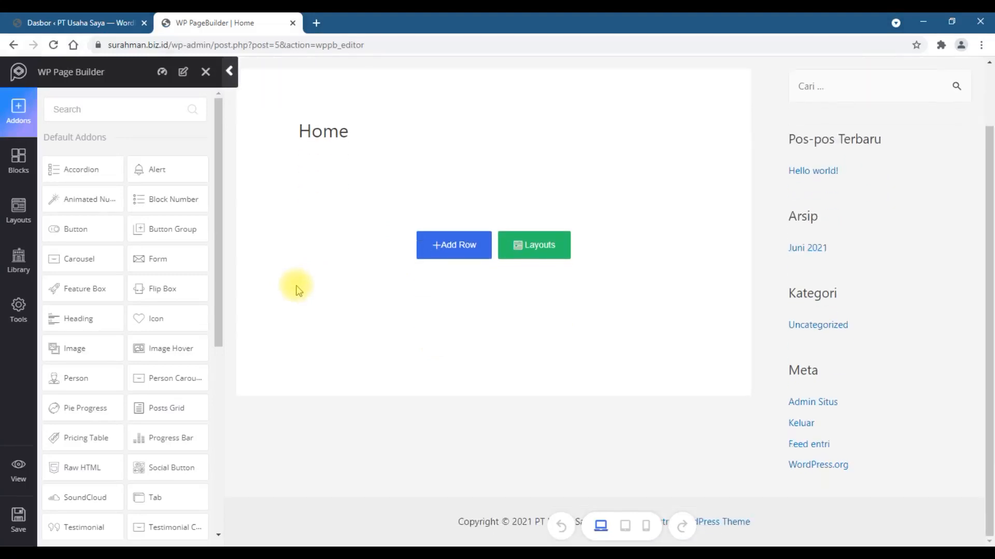
scroll(296, 288, "up", 2)
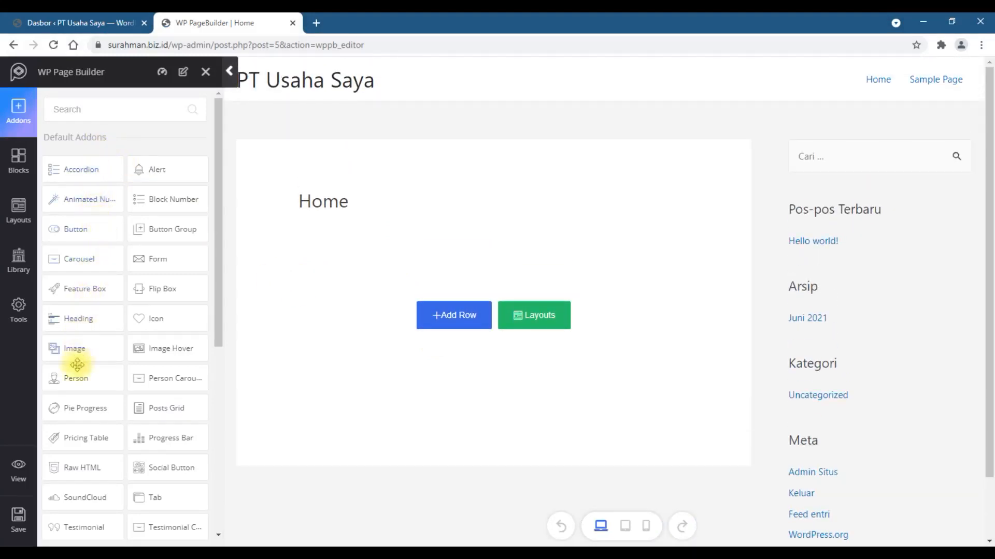
scroll(145, 264, "down", 1)
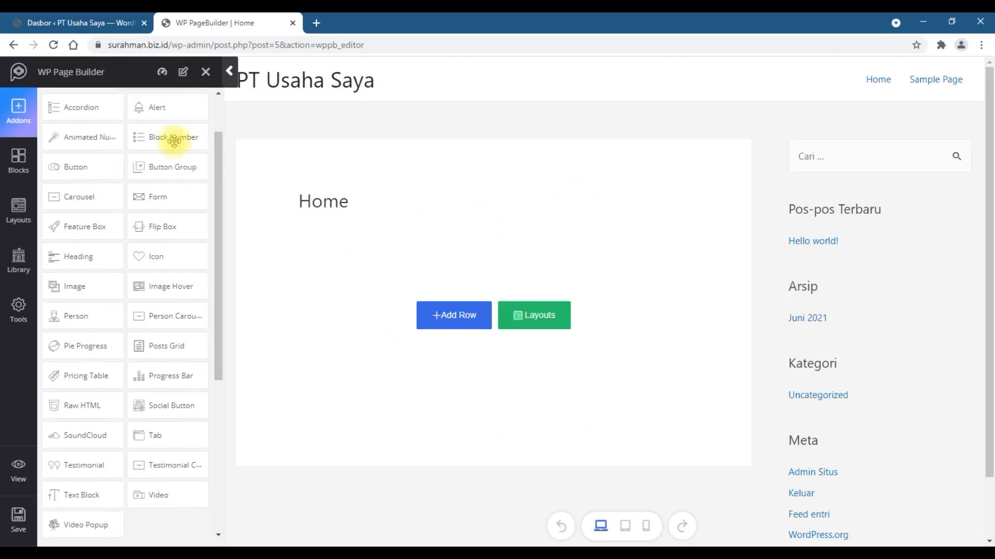
scroll(125, 253, "up", 1)
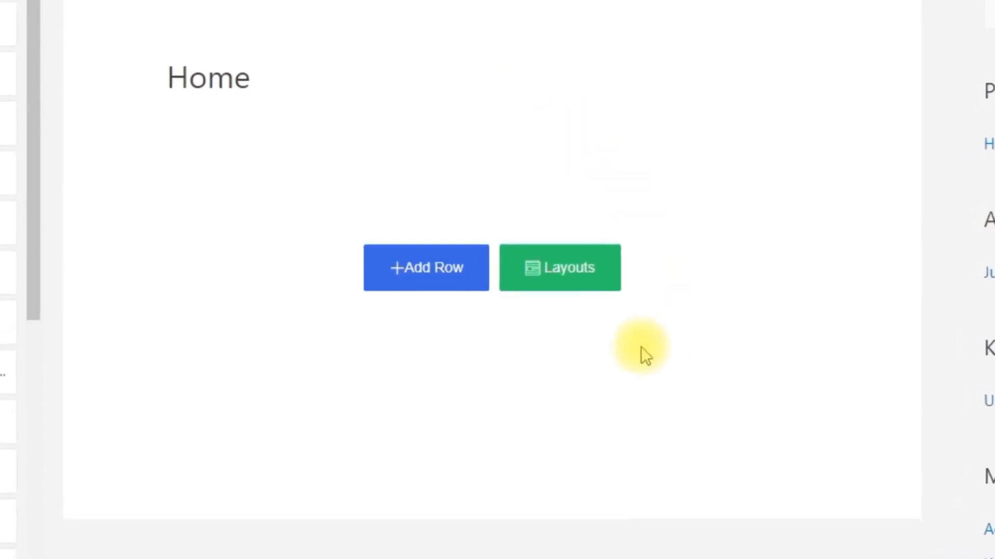
- Open the layout library and choose the Plumber layout bundle
left_click(572, 282)
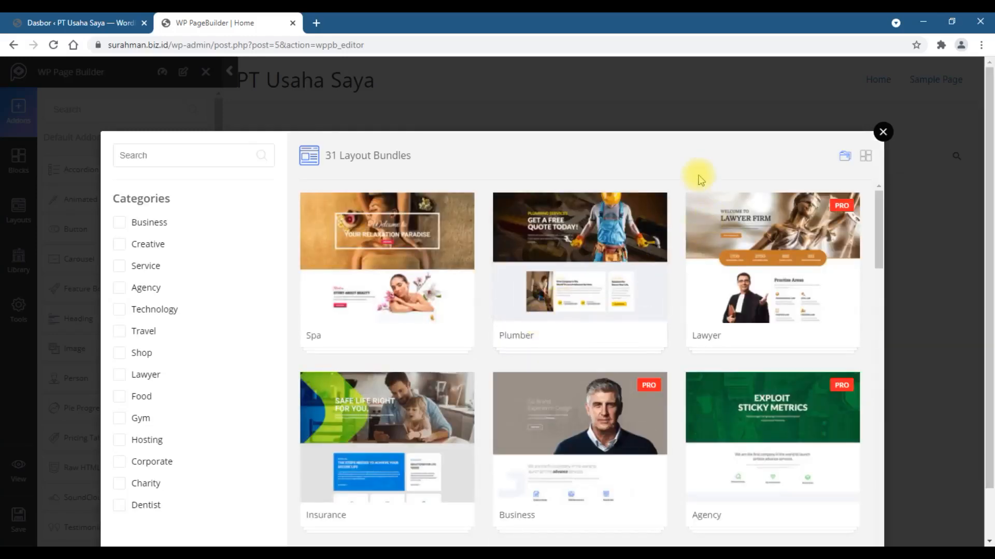
scroll(700, 179, "down", 1)
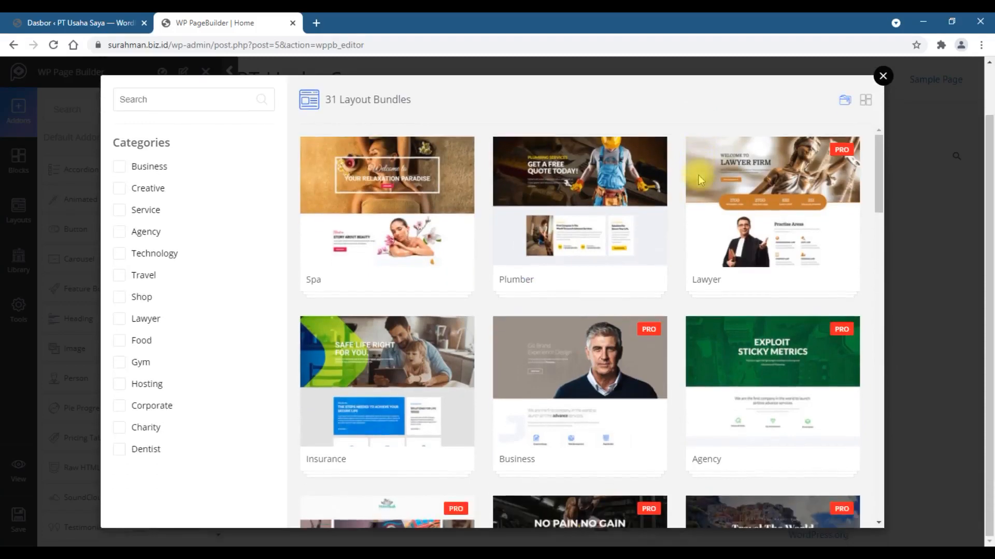
scroll(682, 267, "down", 7)
scroll(680, 267, "down", 10)
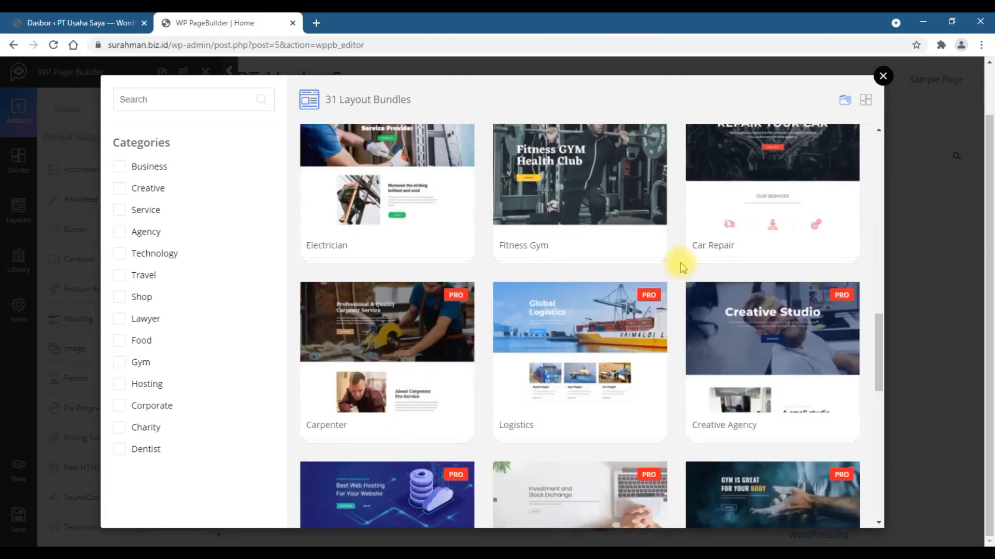
scroll(680, 267, "down", 5)
scroll(680, 268, "up", 20)
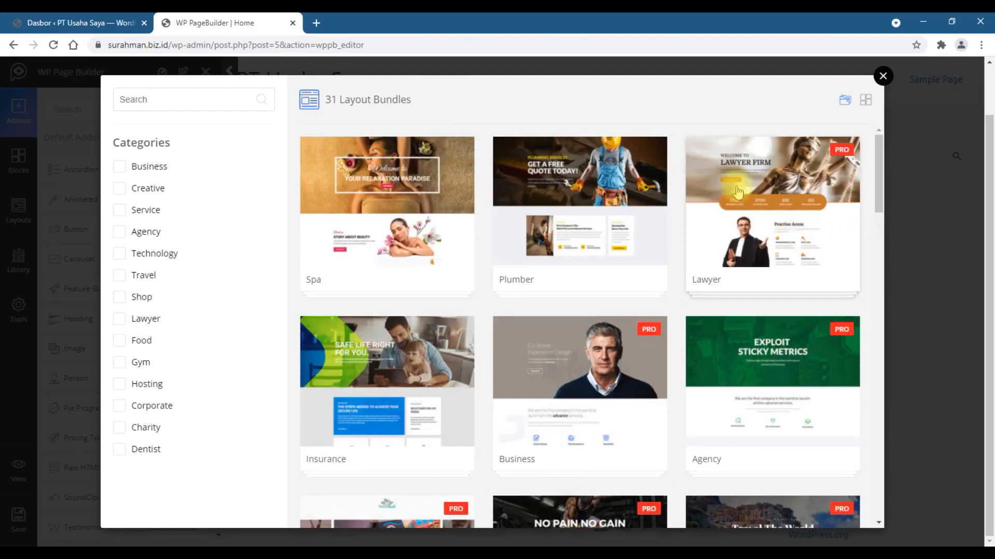
left_click(571, 218)
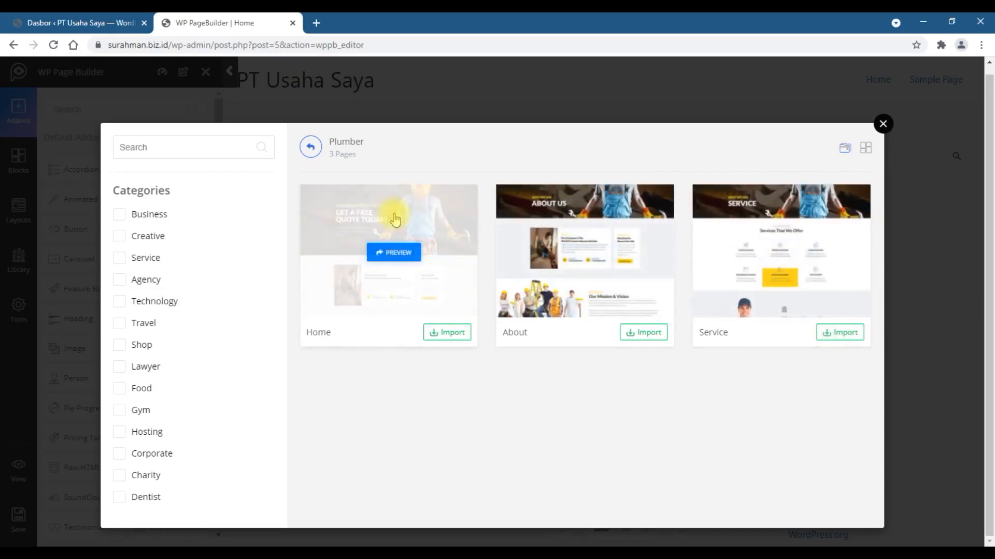
- Preview the Plumber Home layout in a new tab, scroll through it, and close the preview tab
left_click(397, 259)
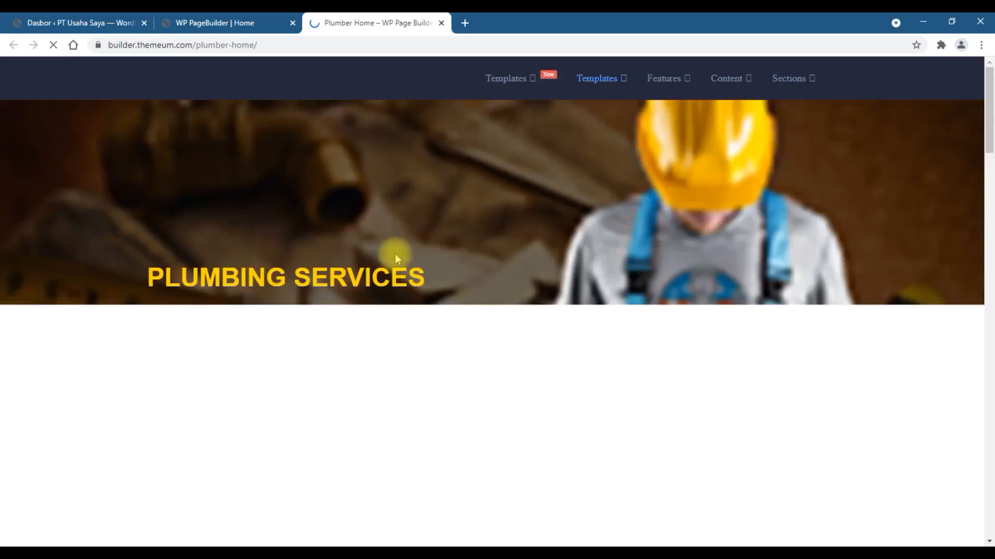
scroll(543, 187, "down", 9)
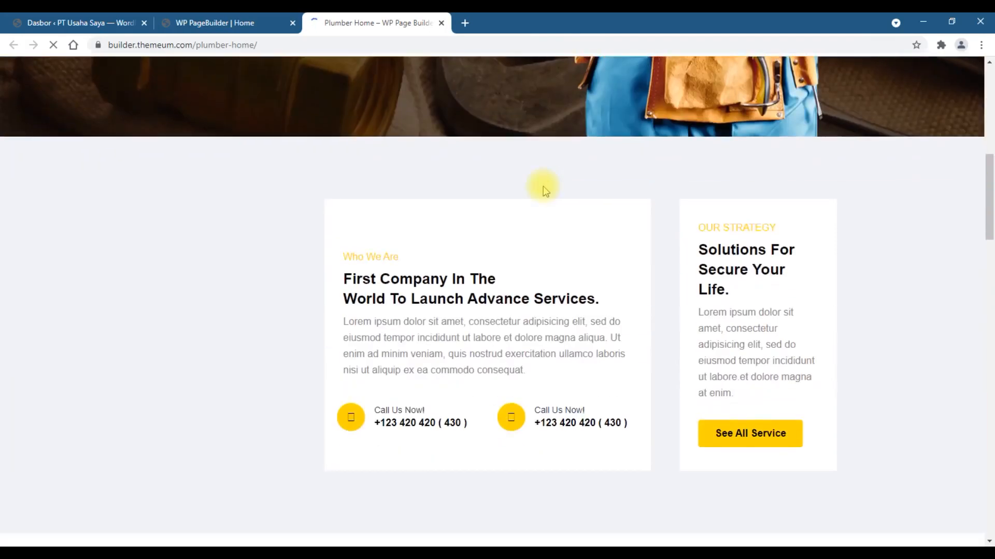
scroll(543, 185, "down", 20)
scroll(544, 187, "down", 13)
scroll(545, 186, "up", 8)
scroll(546, 185, "up", 20)
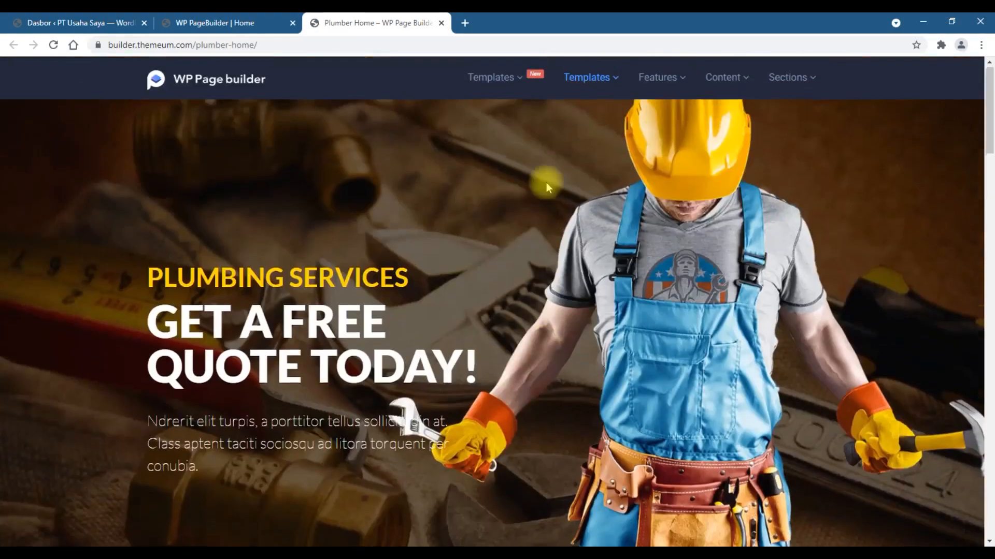
left_click(438, 23)
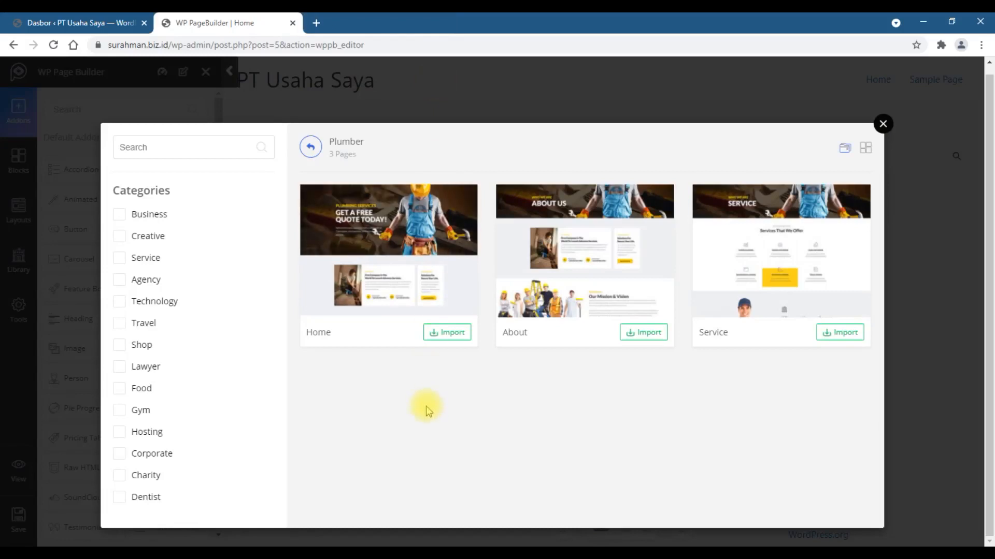
- Import the Plumber Home layout into the page and scroll through the imported sections
left_click(451, 337)
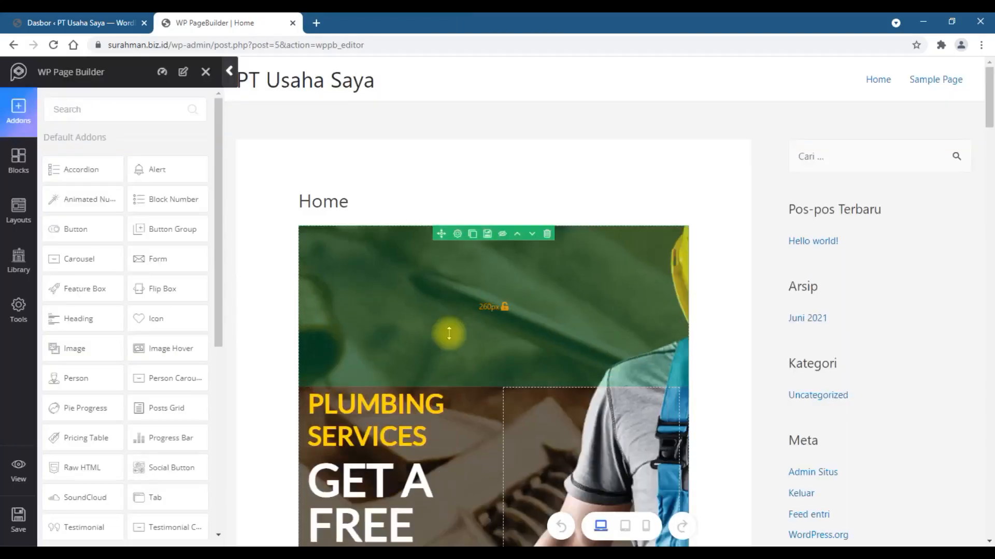
scroll(523, 148, "down", 8)
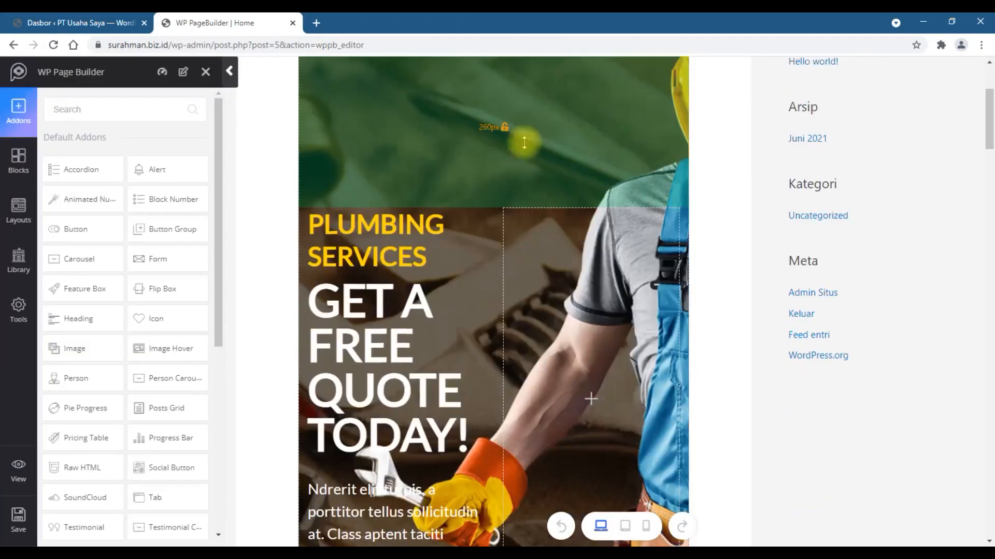
scroll(524, 148, "down", 20)
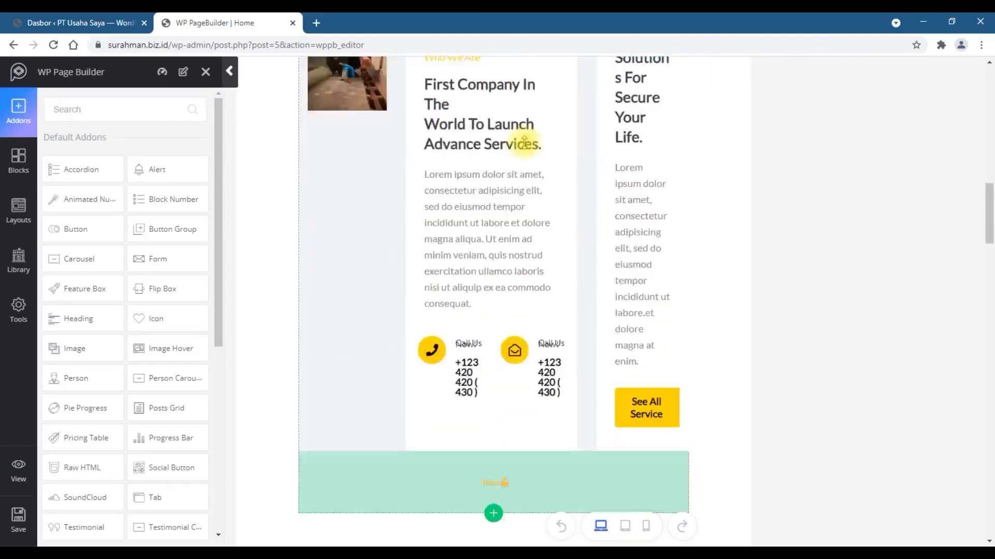
scroll(526, 147, "down", 12)
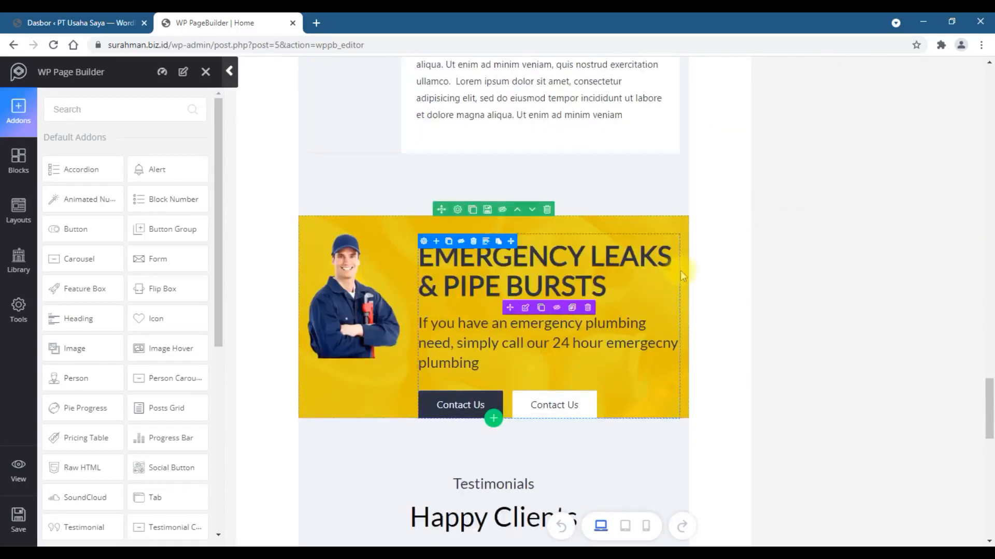
scroll(694, 253, "up", 10)
scroll(691, 239, "up", 15)
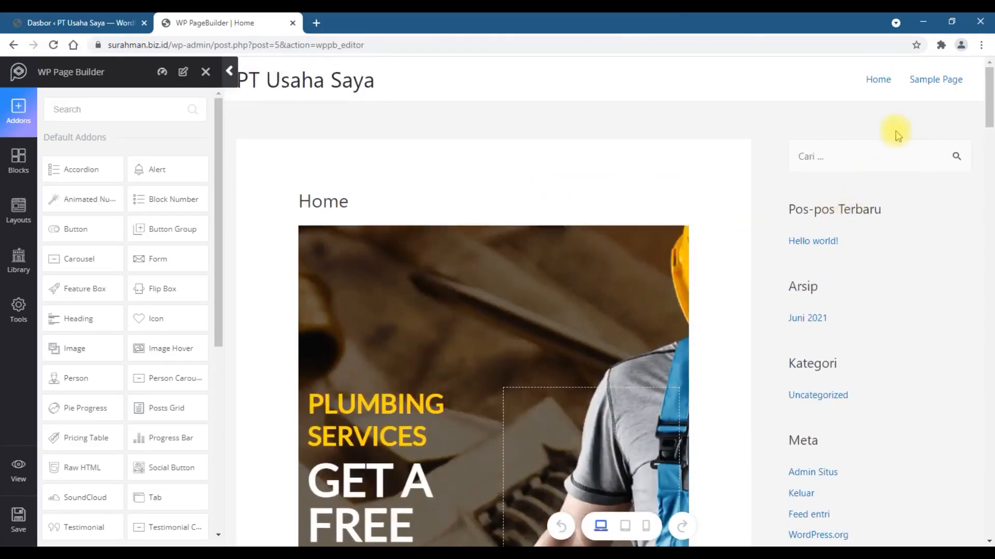
scroll(911, 275, "down", 15)
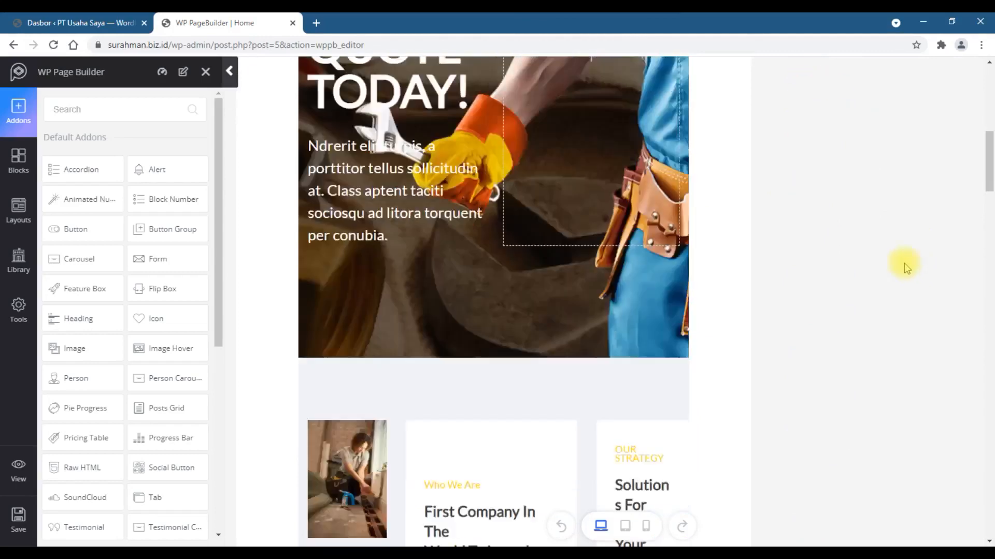
scroll(568, 258, "down", 15)
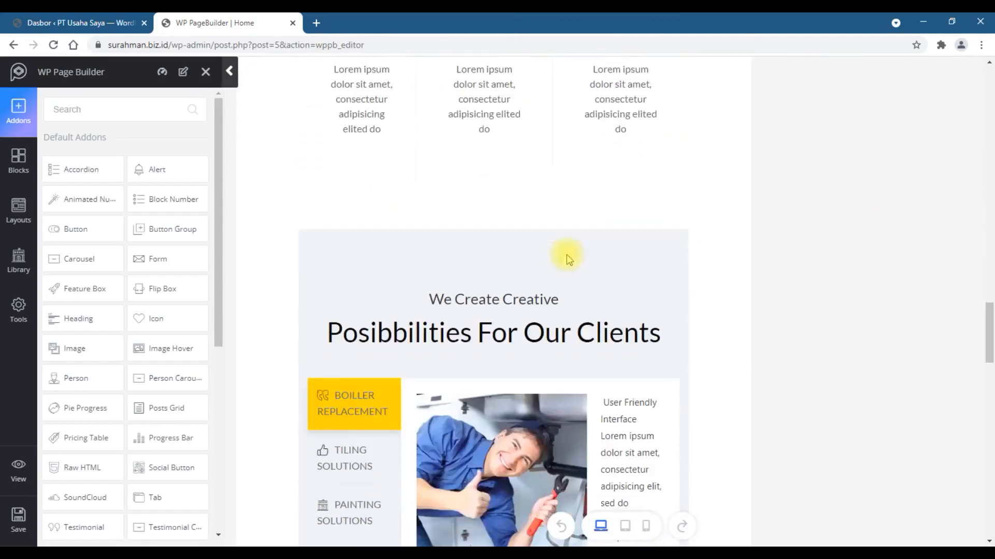
scroll(568, 258, "down", 10)
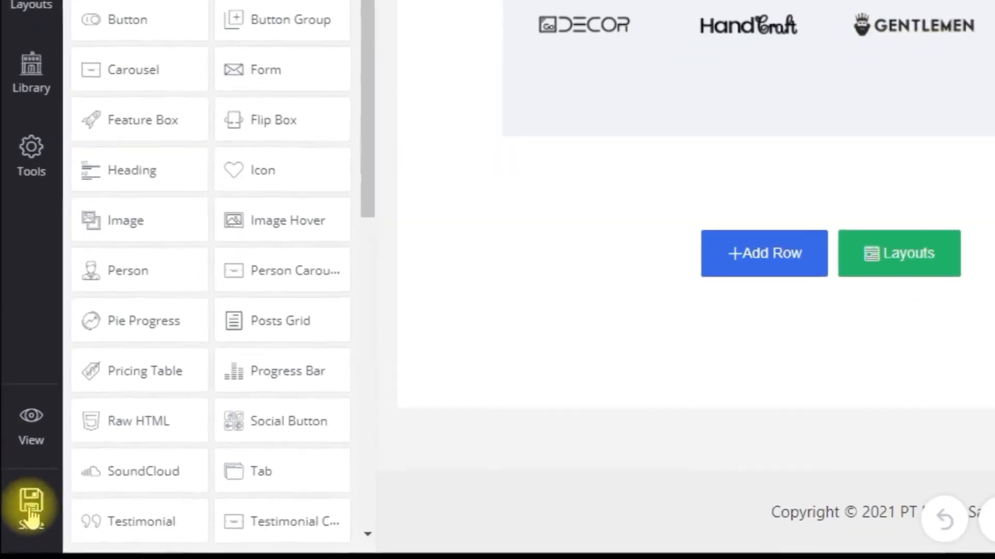
- Save the page builder content and exit the builder to review the live Home page
left_click(31, 510)
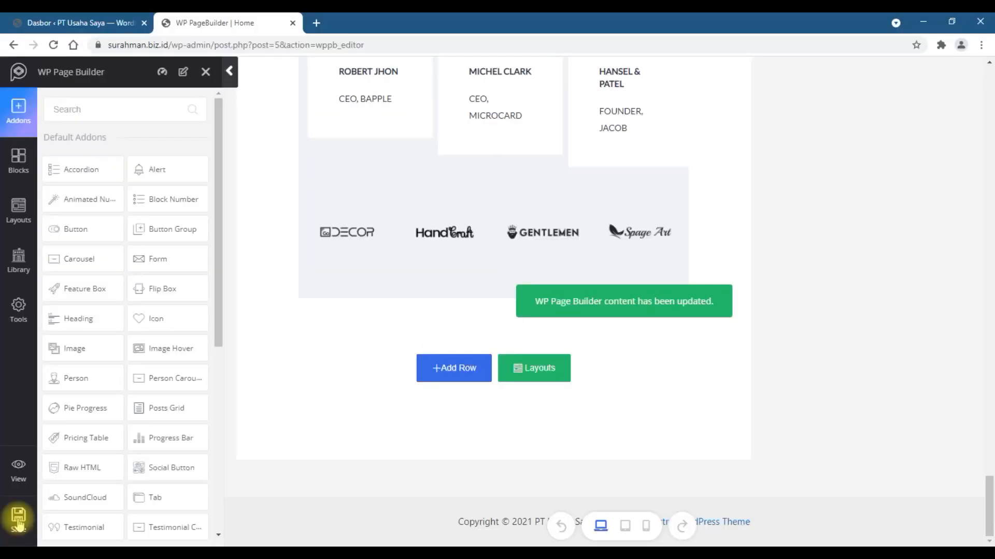
left_click(206, 75)
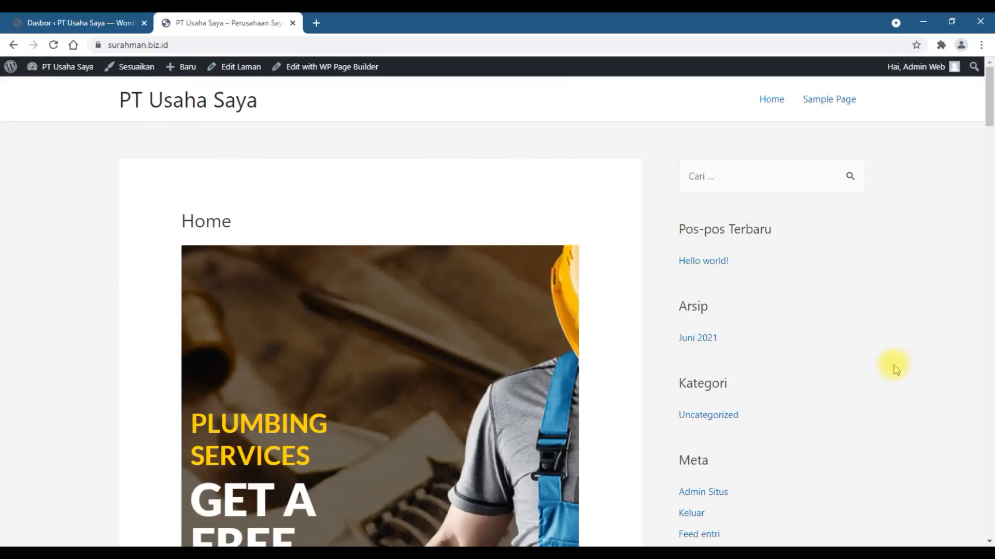
scroll(896, 365, "down", 20)
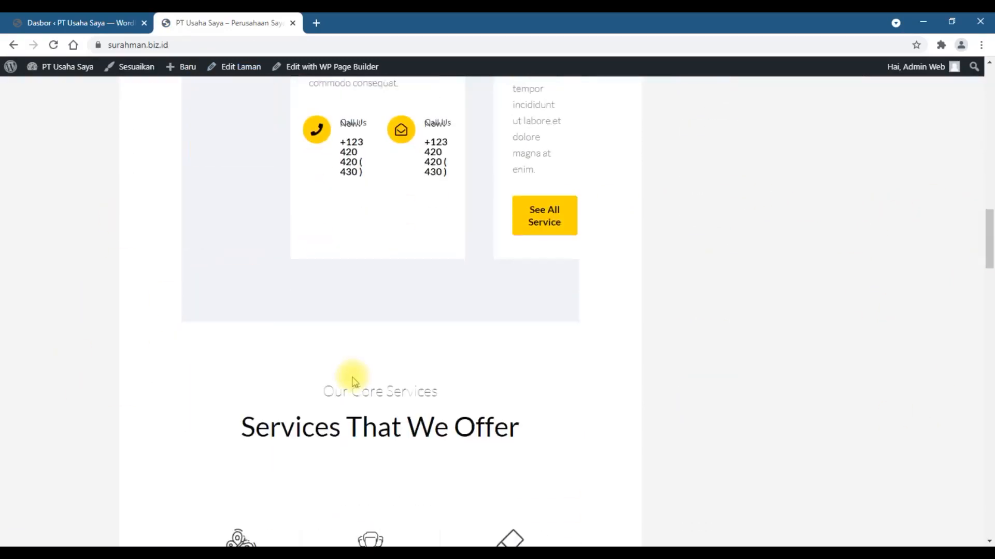
scroll(352, 382, "down", 12)
scroll(352, 382, "up", 10)
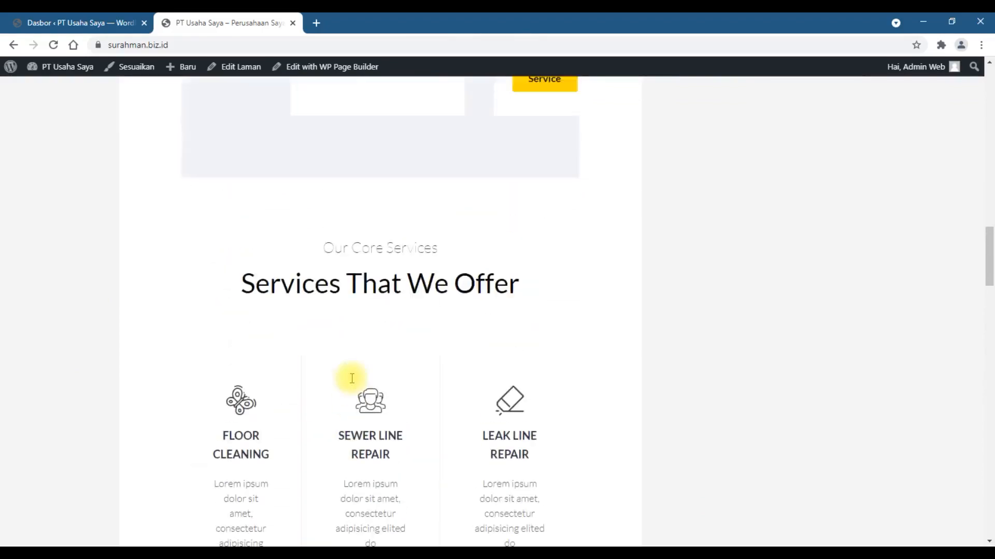
scroll(352, 379, "up", 20)
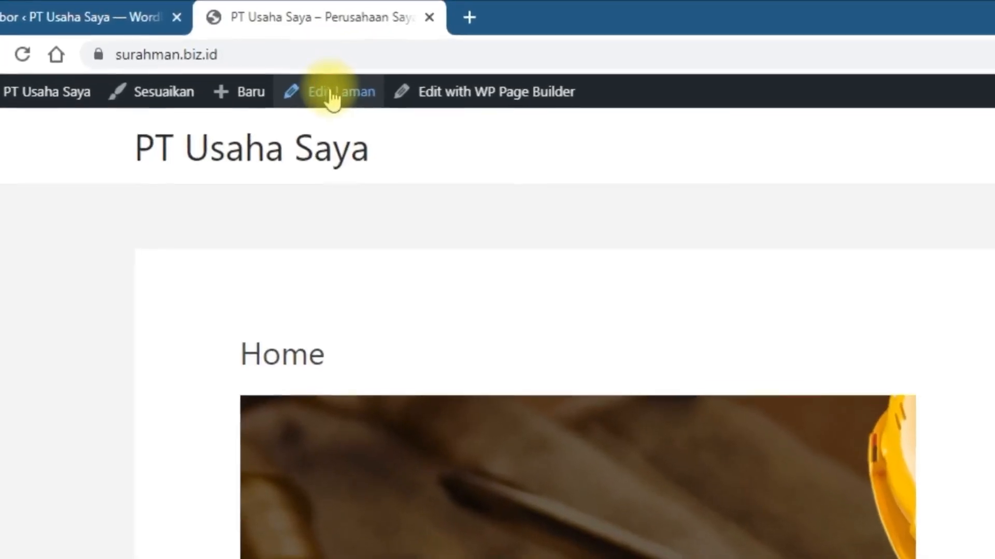
- Open the Home page in the standard page editor and close the old dashboard tab
left_click(334, 96)
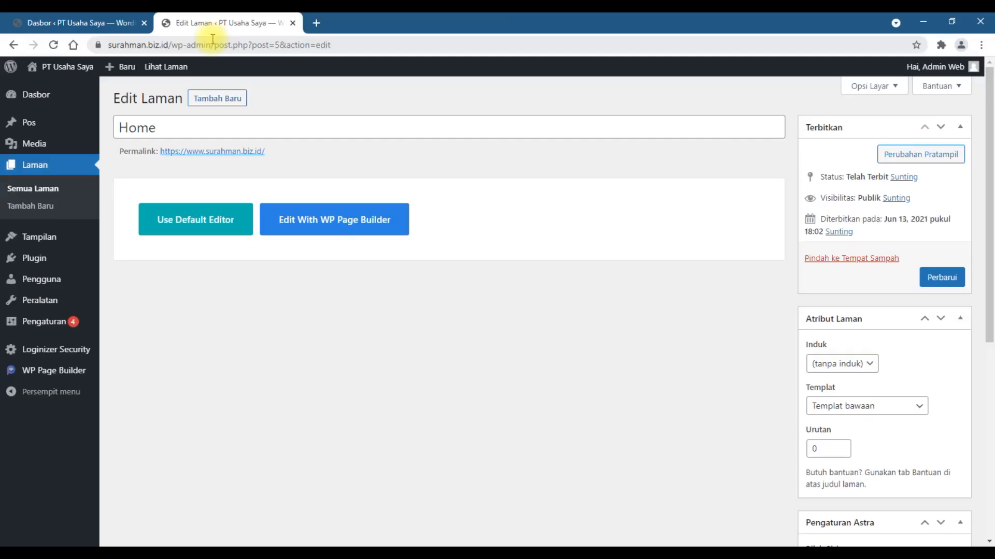
left_click(39, 17)
left_click(145, 24)
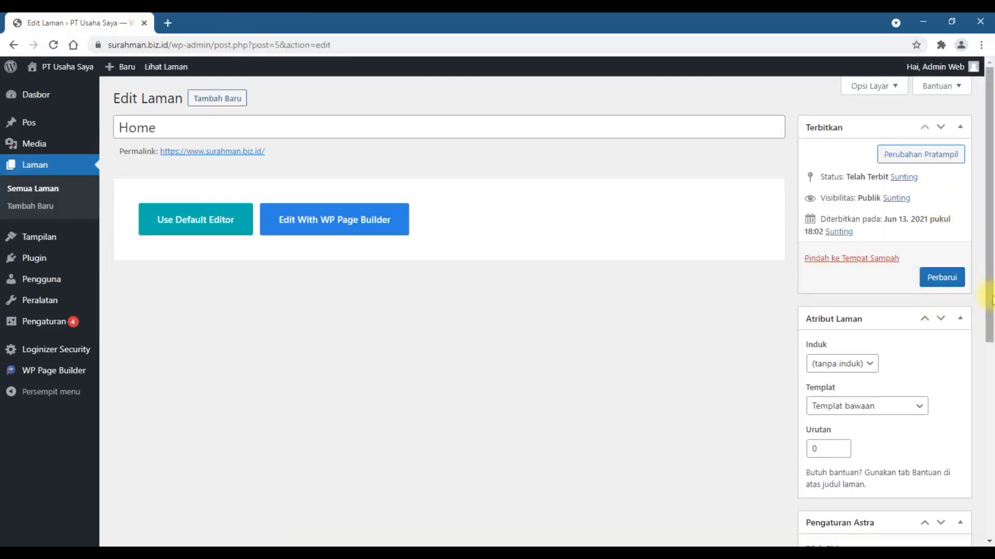
scroll(973, 282, "down", 5)
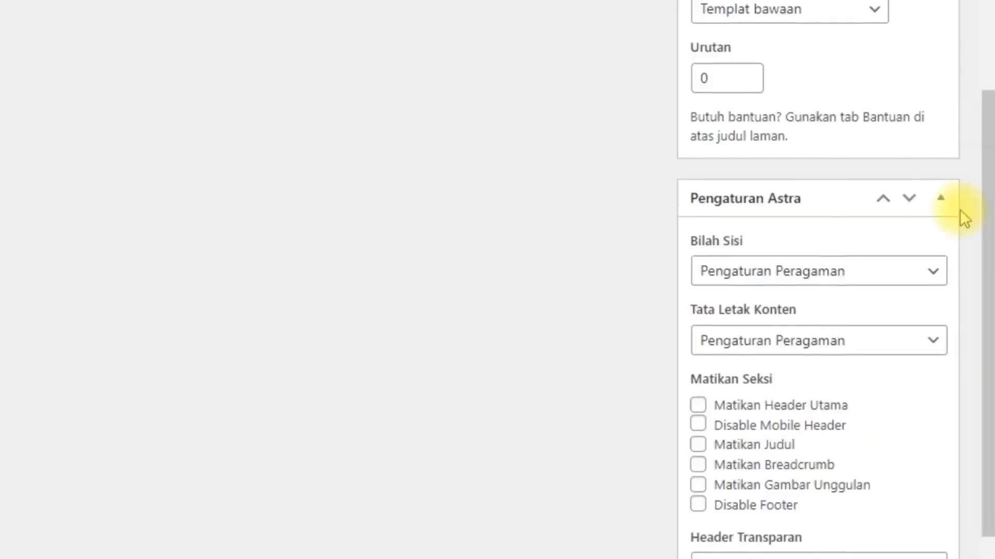
- Set the Astra sidebar option for the Home page to Tanpa Bilah Sisi and update the page
scroll(973, 284, "down", 2)
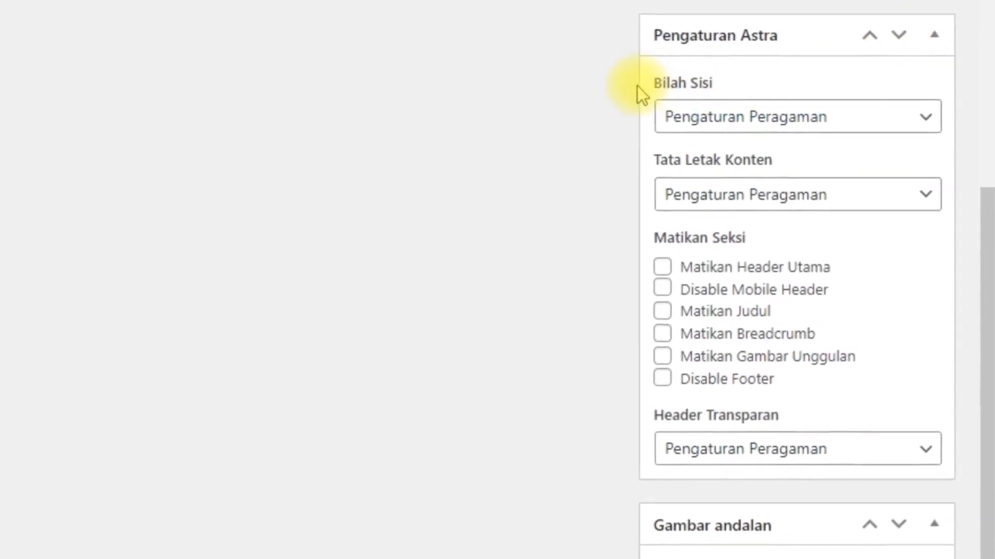
left_click(707, 123)
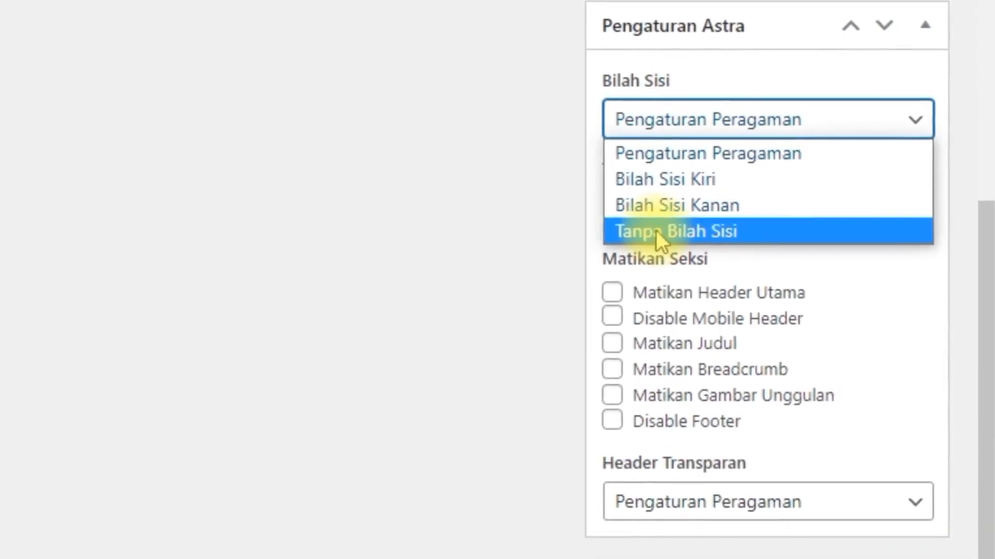
left_click(655, 230)
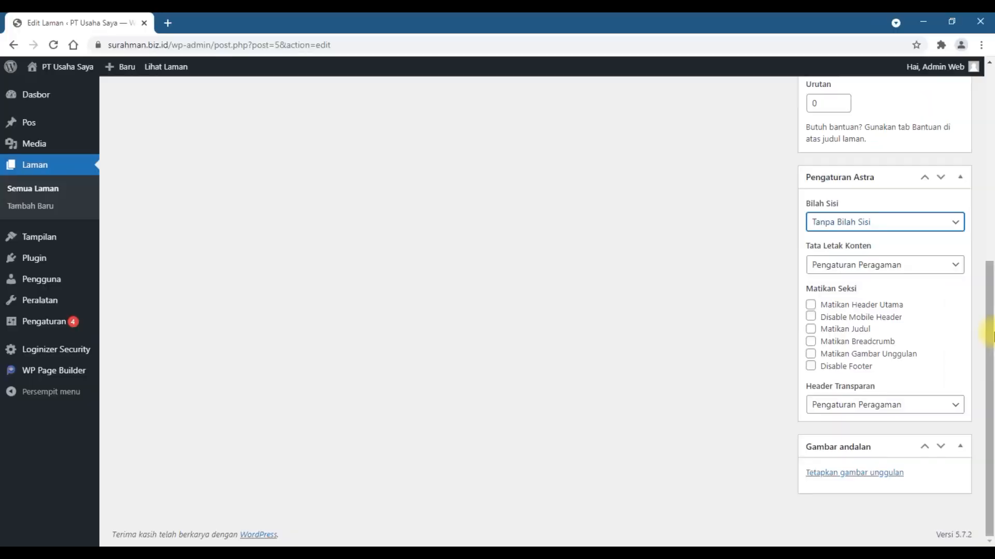
scroll(992, 334, "up", 3)
scroll(991, 334, "up", 4)
left_click(956, 277)
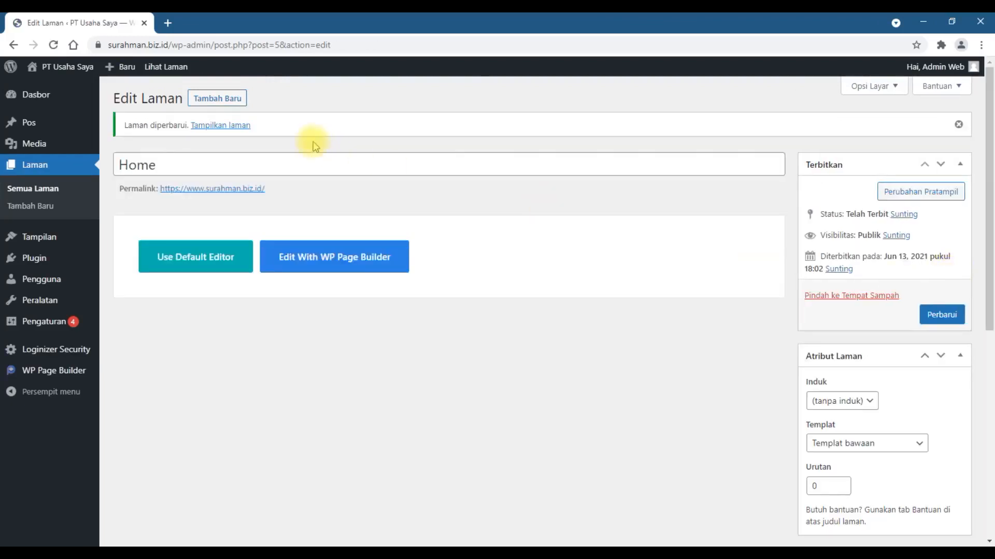
- Open the live Home page in a new tab, scroll through its sections, and close that tab
right_click(245, 129)
left_click(270, 134)
left_click(216, 20)
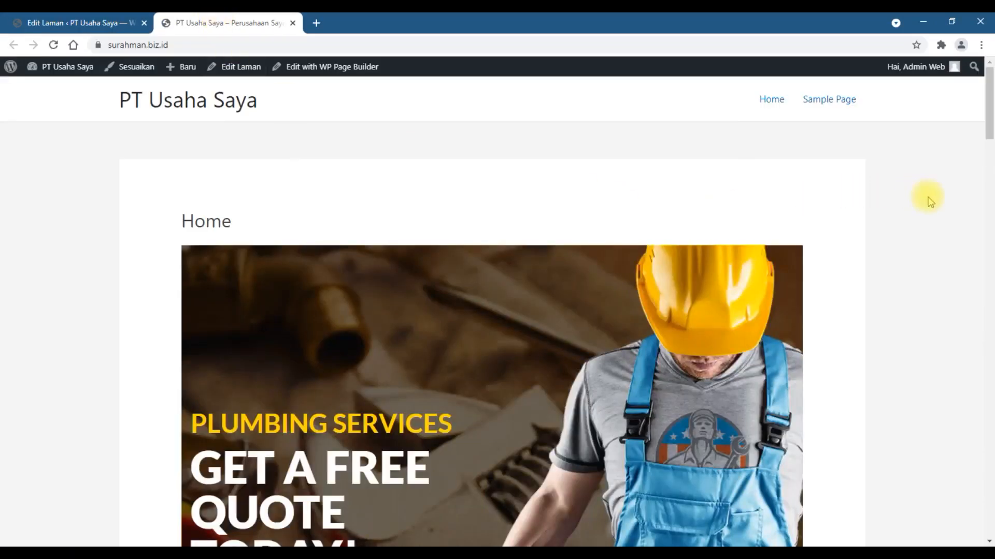
scroll(927, 201, "down", 10)
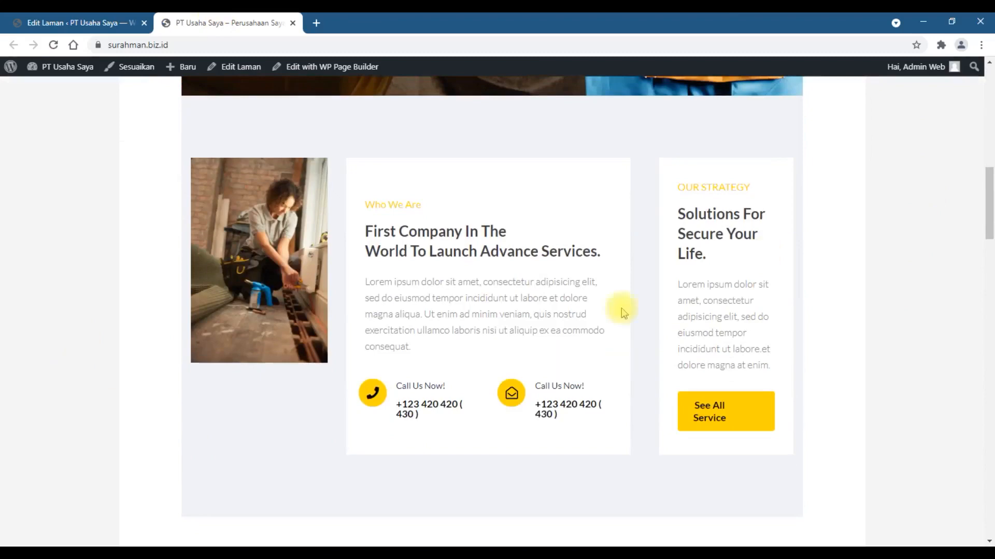
scroll(625, 362, "down", 15)
scroll(492, 311, "down", 15)
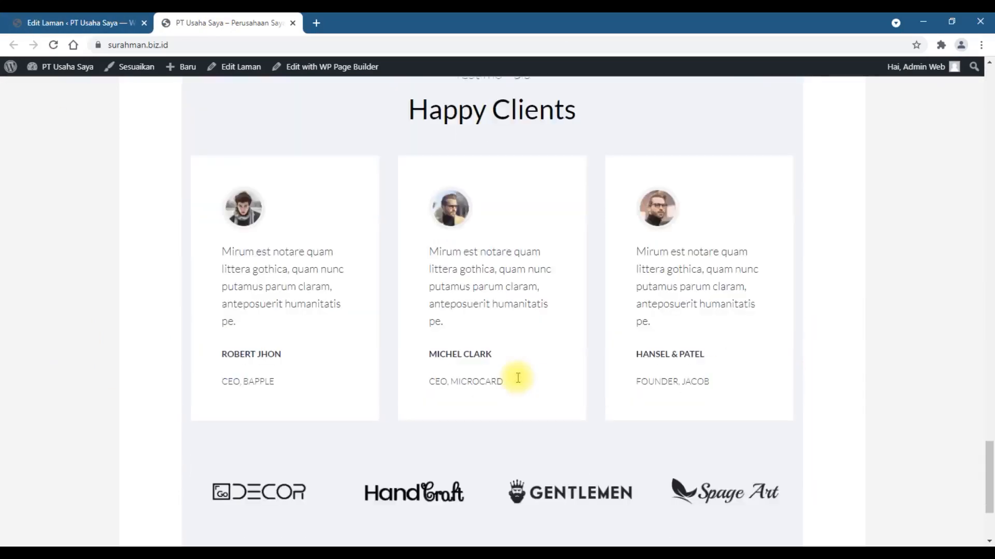
scroll(518, 378, "down", 3)
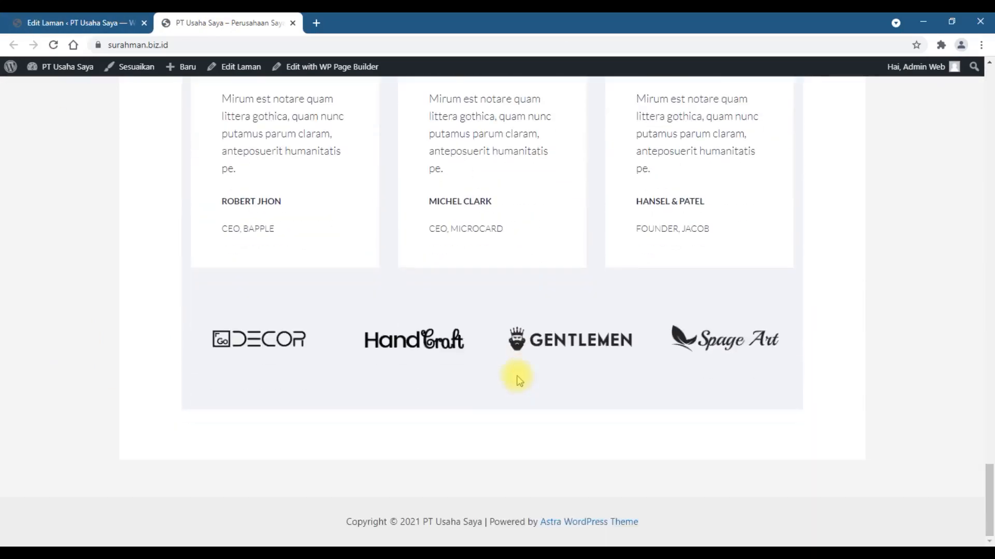
left_click(295, 23)
- Set the Astra content layout to Lebar Penuh / Membentang and update the page
scroll(969, 477, "down", 7)
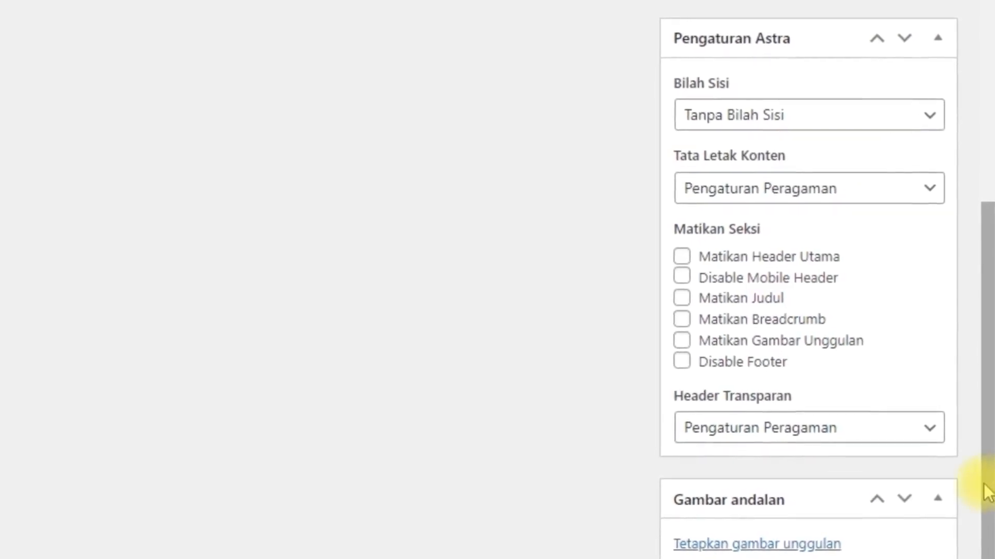
left_click(756, 201)
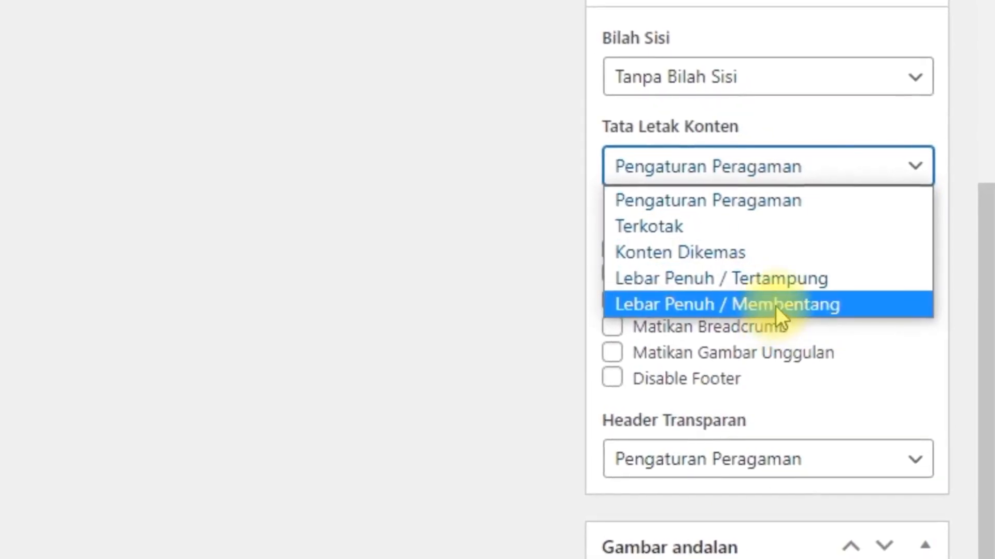
left_click(776, 306)
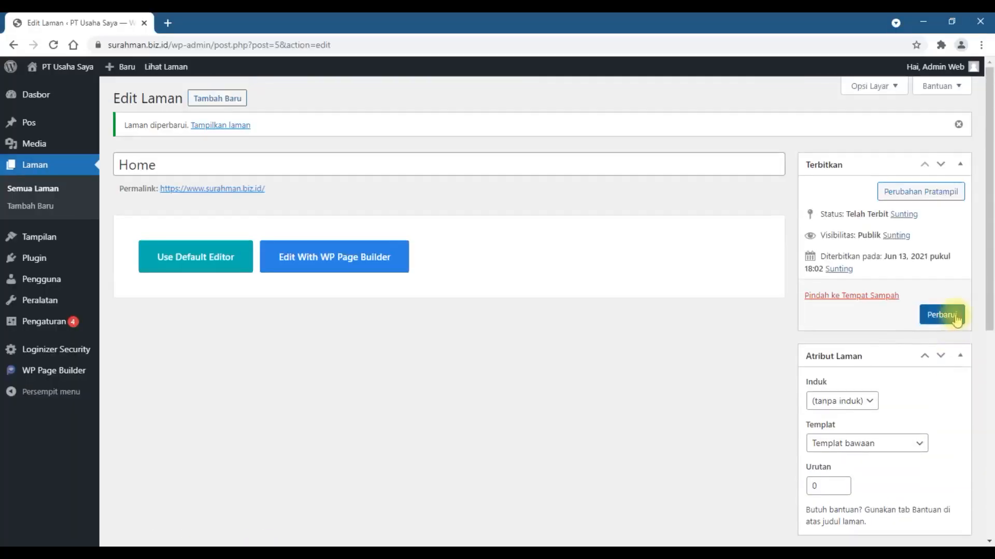
left_click(955, 316)
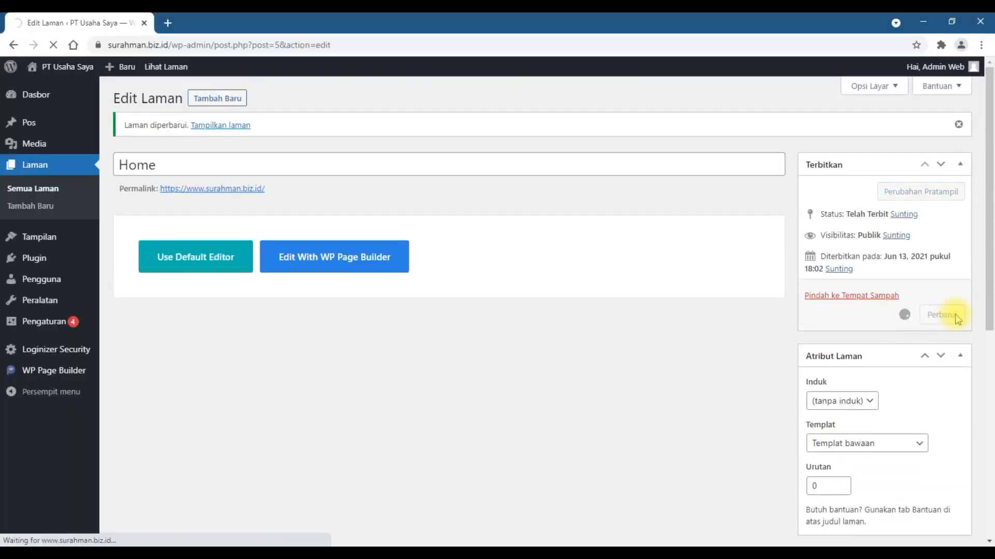
- Open the live Home page in a new tab, scroll through the layout, and return to the editor tab
right_click(231, 130)
left_click(250, 131)
left_click(222, 21)
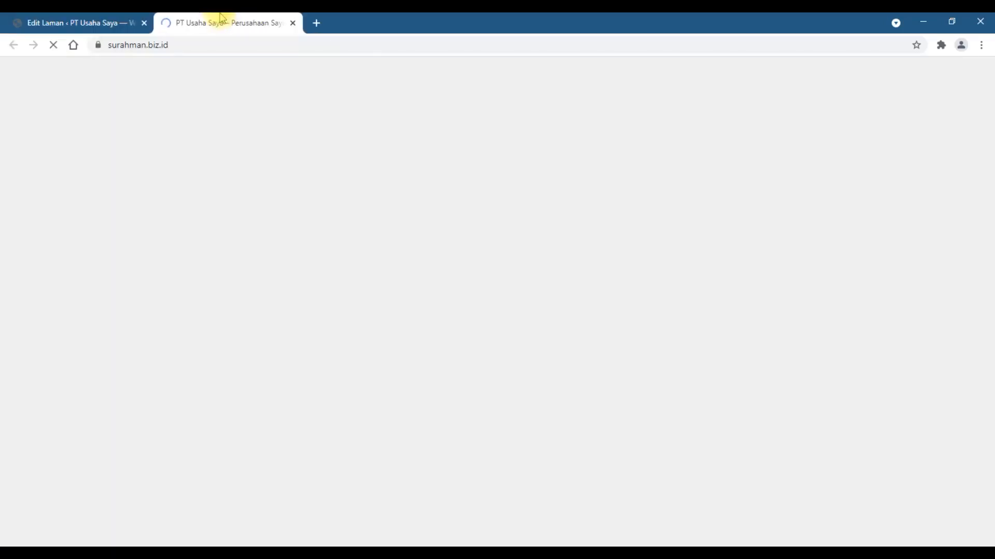
scroll(837, 404, "down", 15)
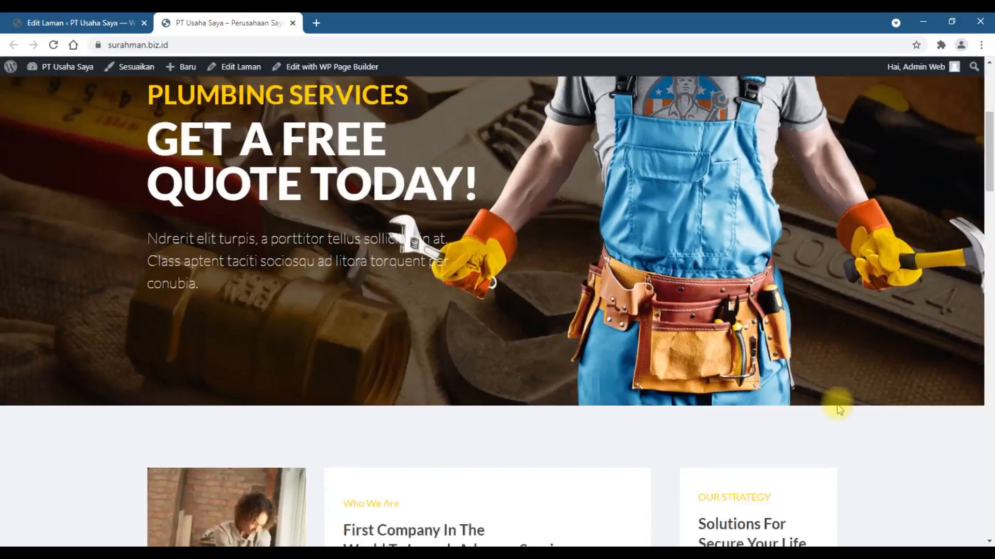
scroll(838, 409, "down", 20)
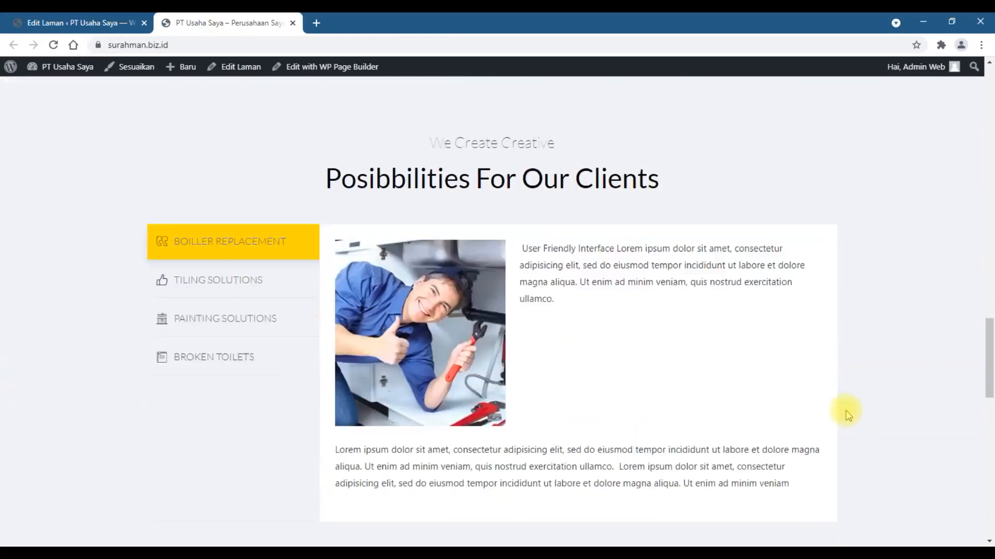
scroll(845, 414, "down", 7)
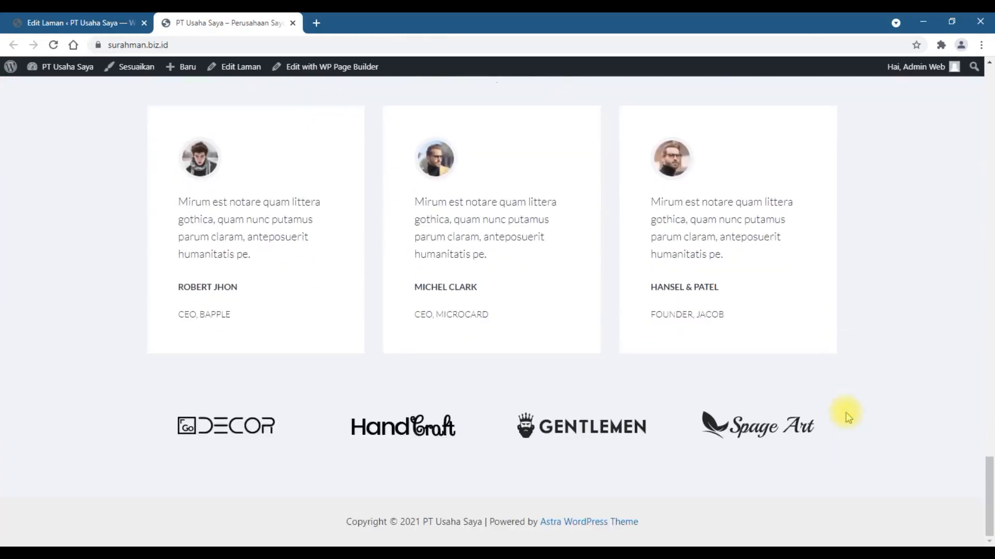
scroll(846, 414, "up", 11)
scroll(849, 415, "up", 20)
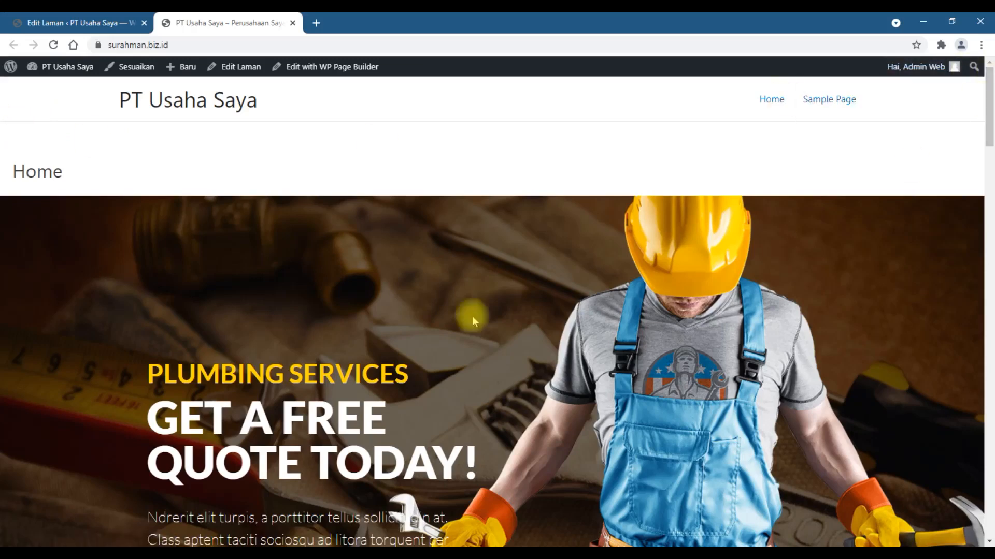
scroll(528, 182, "down", 5)
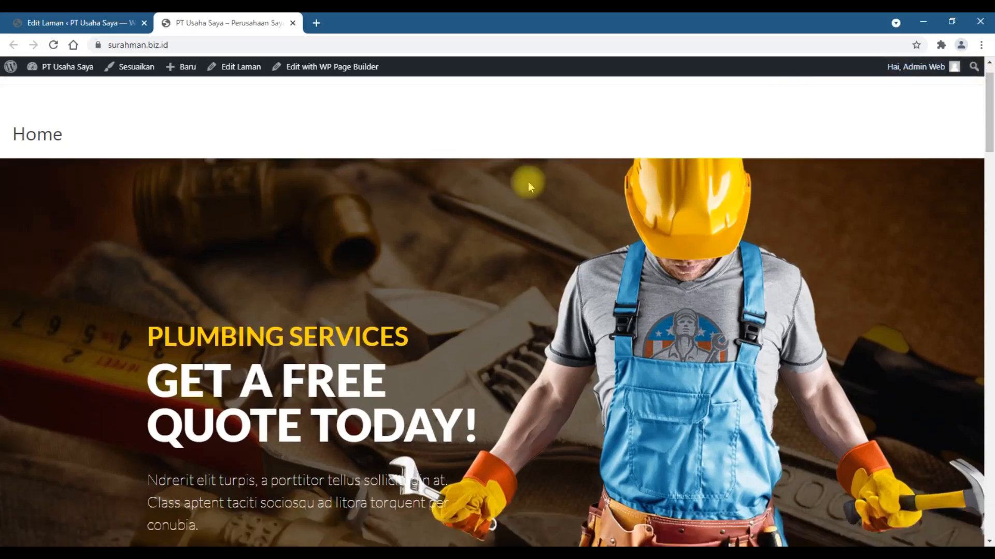
scroll(528, 181, "up", 5)
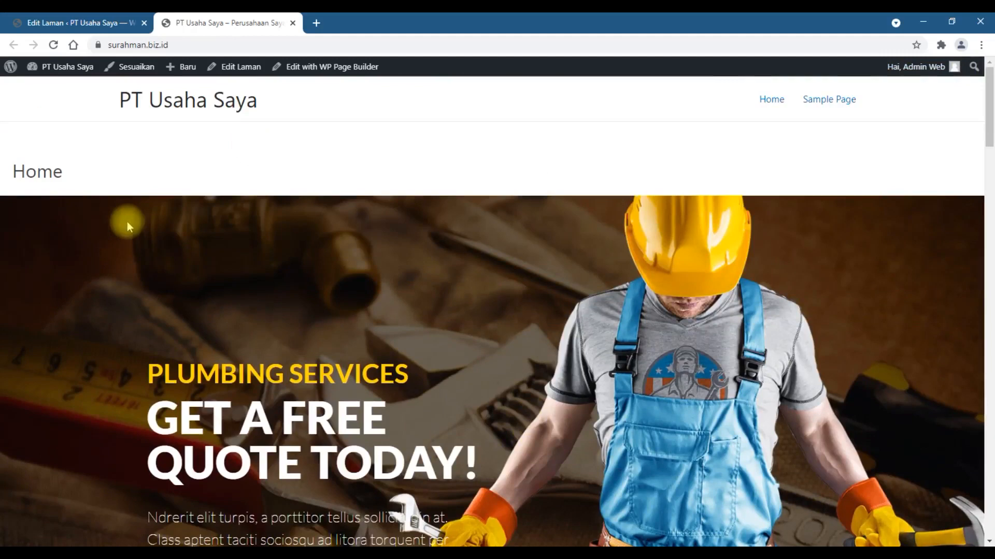
left_click(44, 20)
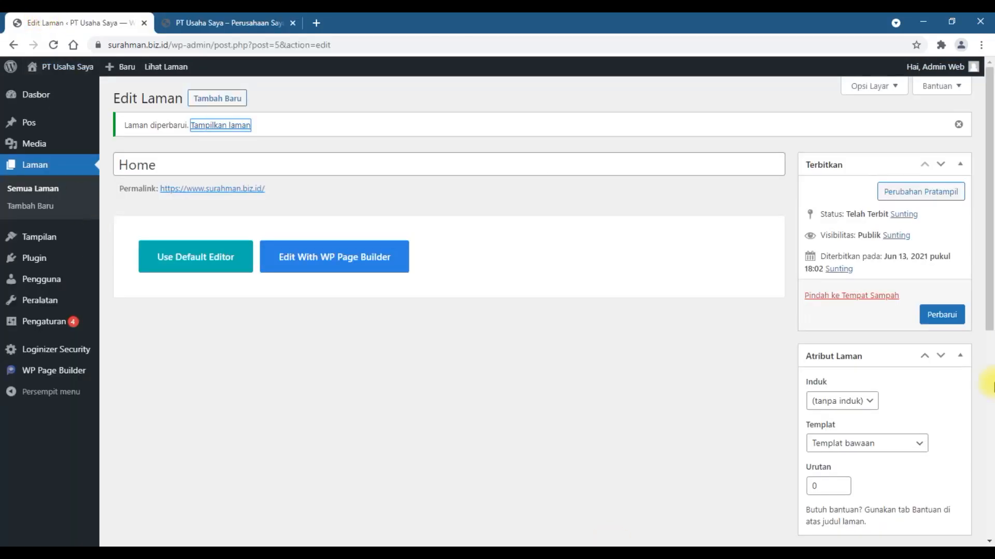
- Disable the page title by checking Matikan Judul in the Astra settings and update the page
scroll(987, 386, "down", 6)
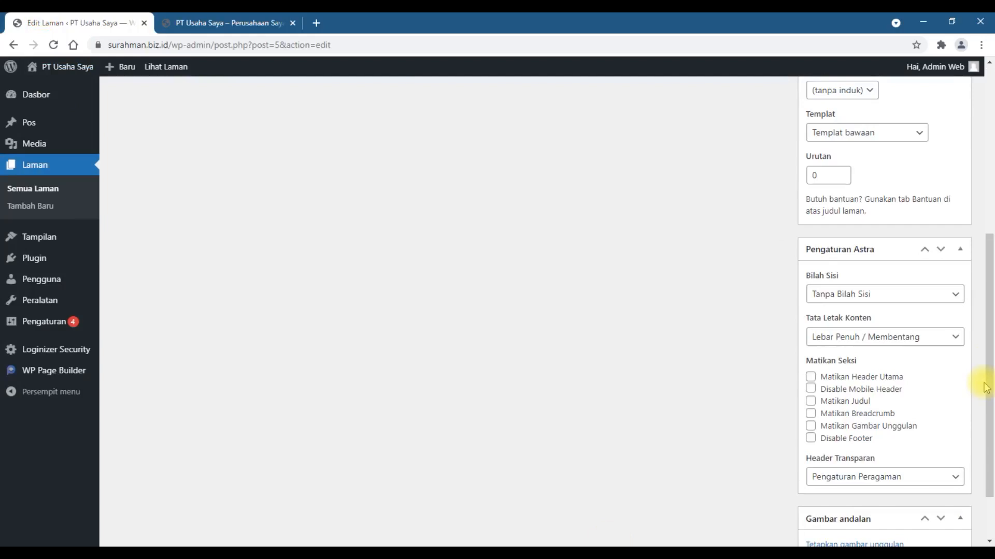
scroll(985, 388, "down", 1)
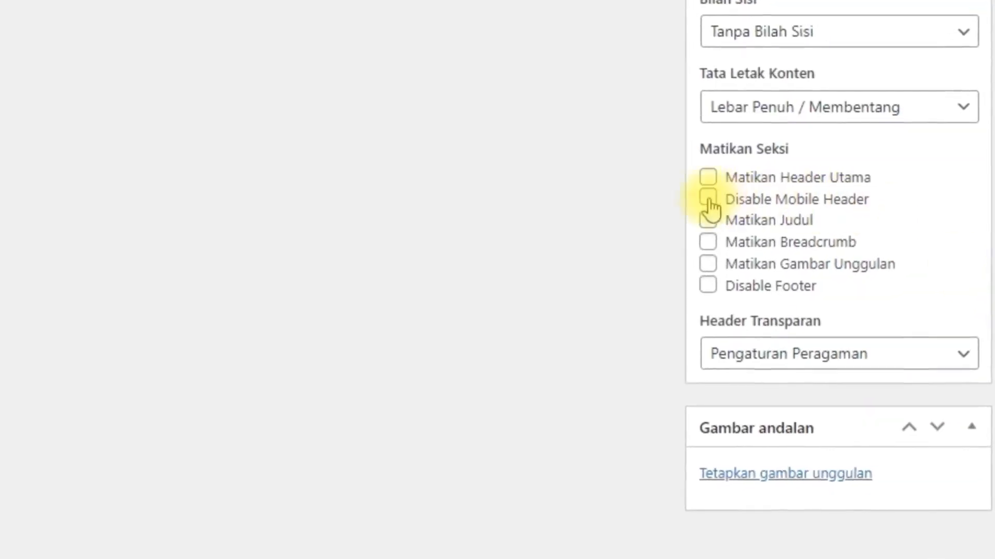
left_click(702, 223)
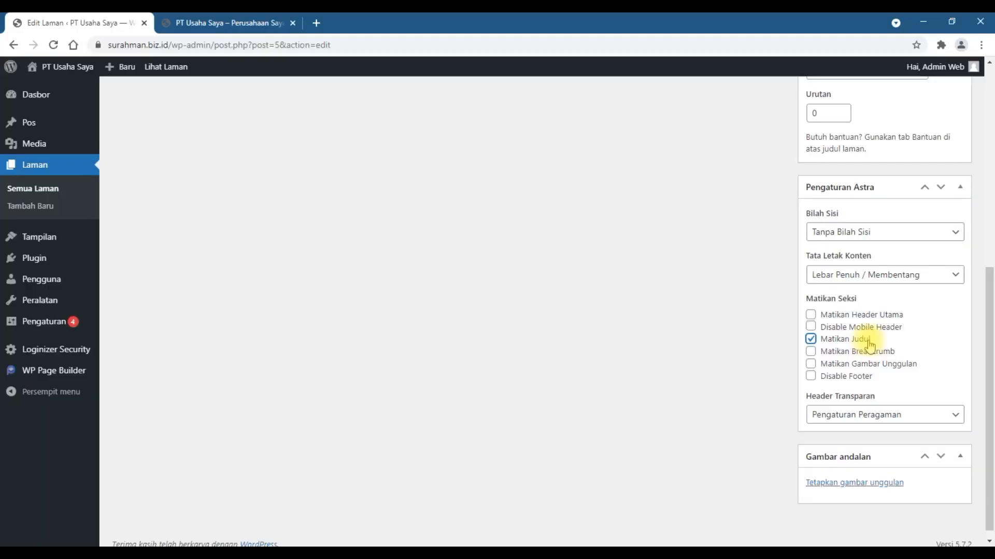
scroll(988, 410, "up", 7)
left_click(941, 314)
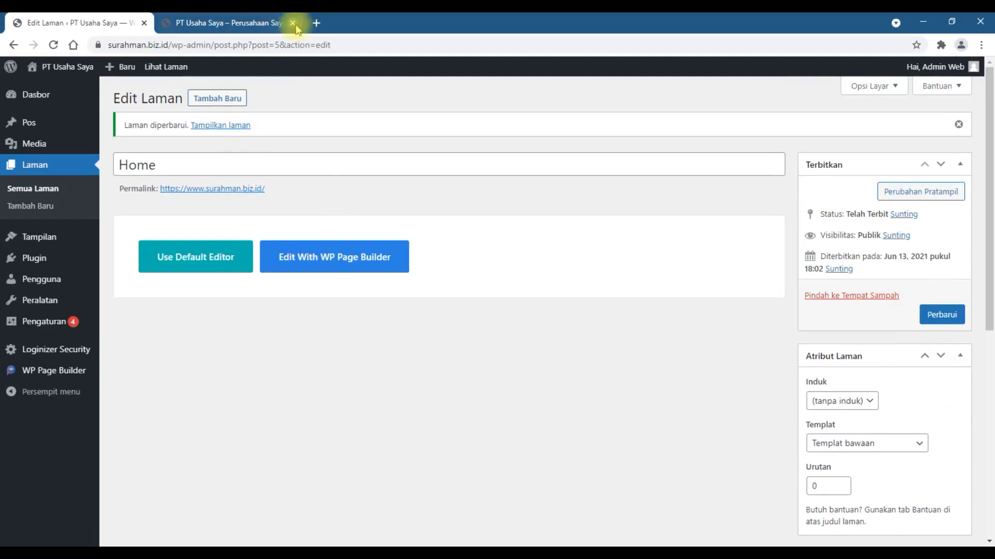
- Open the live Home page in a new tab and scroll through all its sections
right_click(247, 123)
left_click(259, 131)
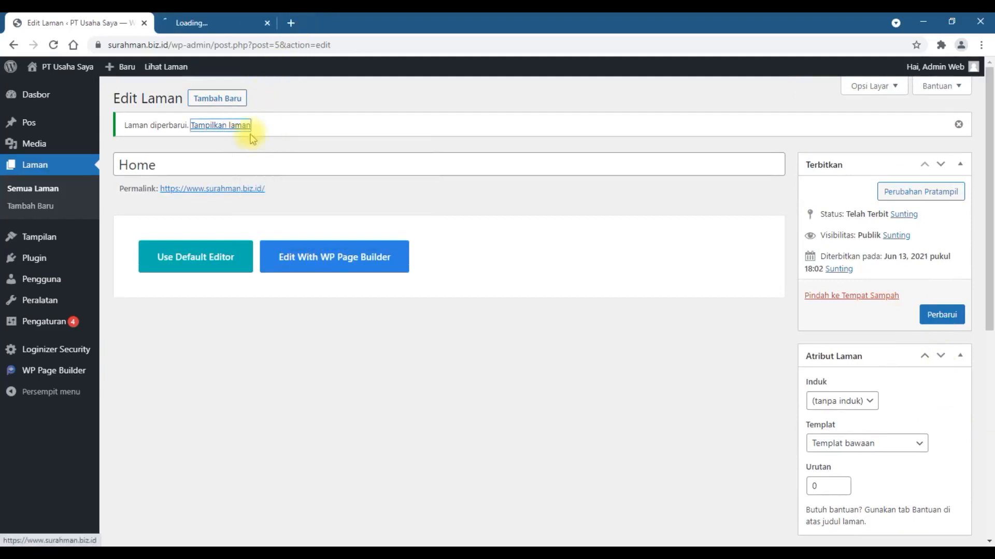
left_click(222, 19)
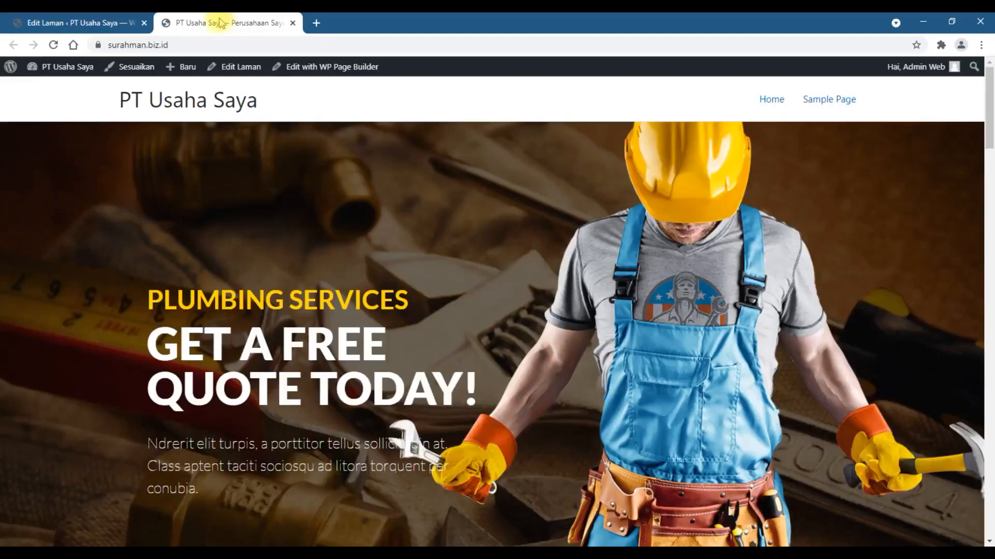
scroll(765, 367, "down", 15)
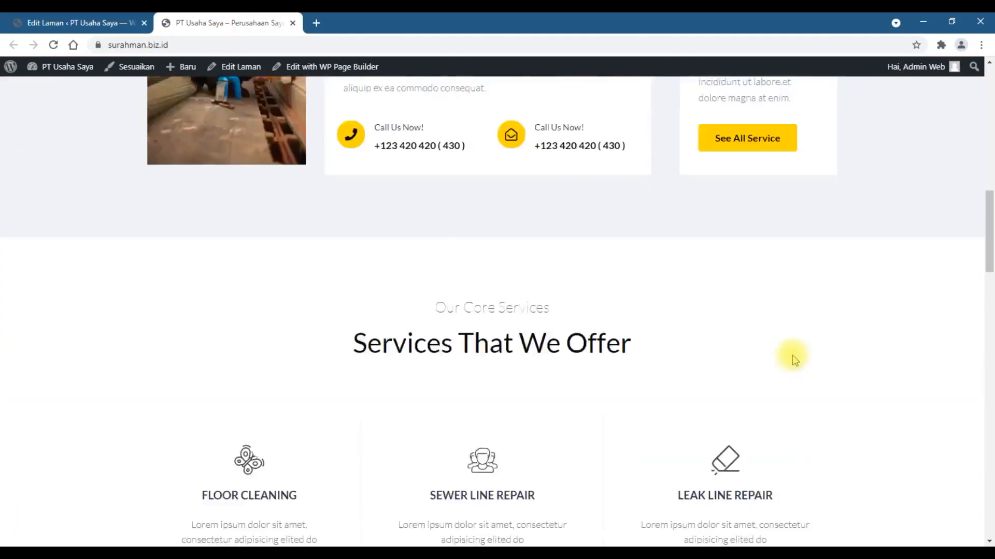
scroll(794, 358, "down", 20)
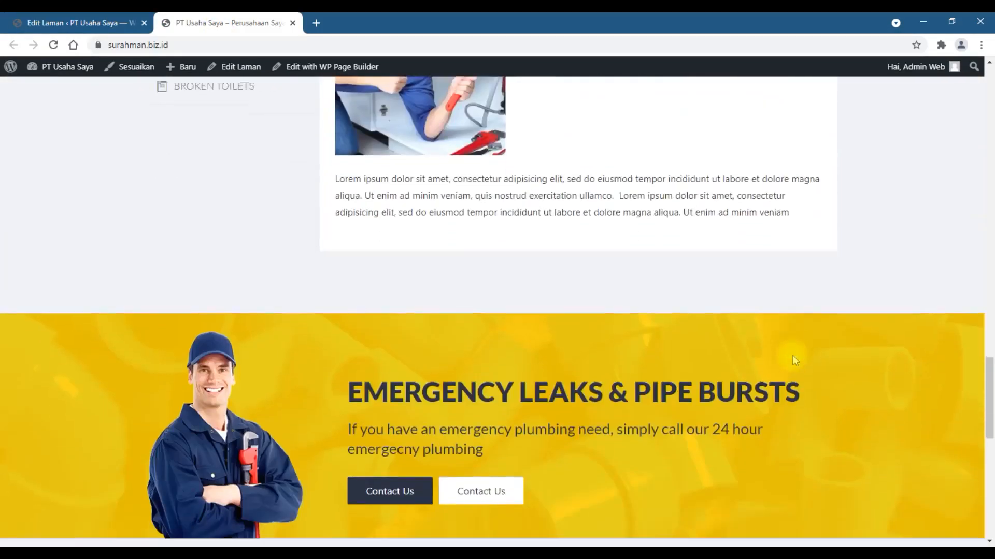
scroll(792, 357, "down", 2)
scroll(793, 357, "up", 14)
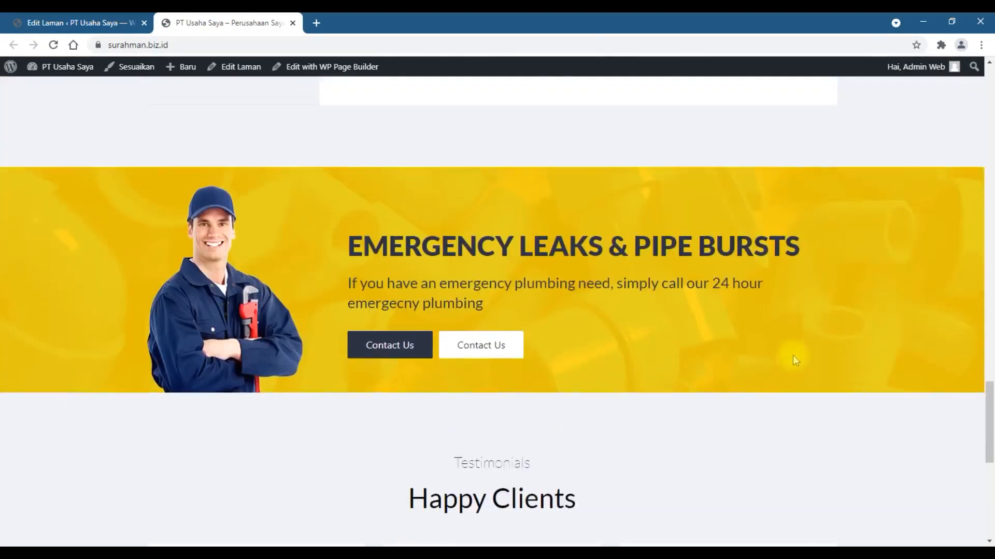
scroll(795, 359, "up", 20)
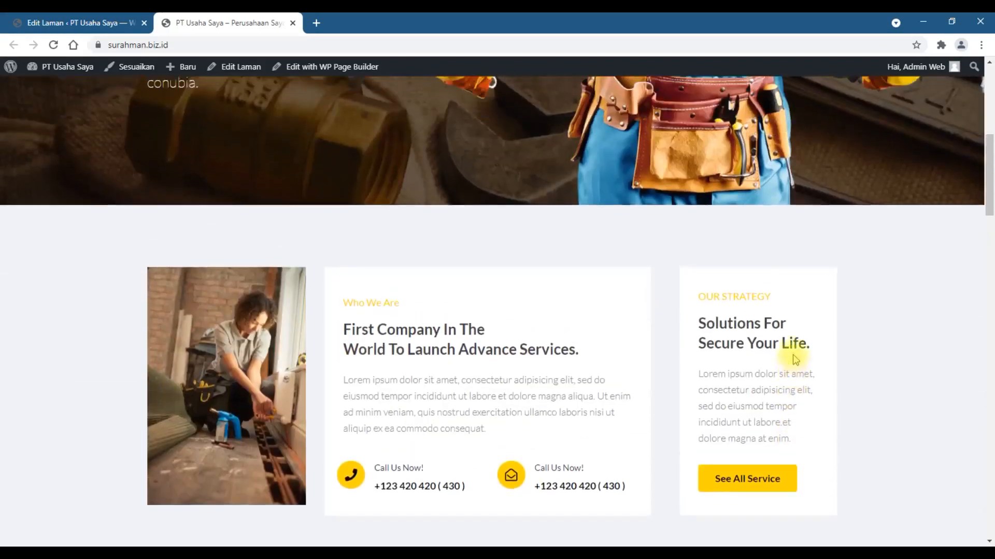
scroll(388, 440, "down", 5)
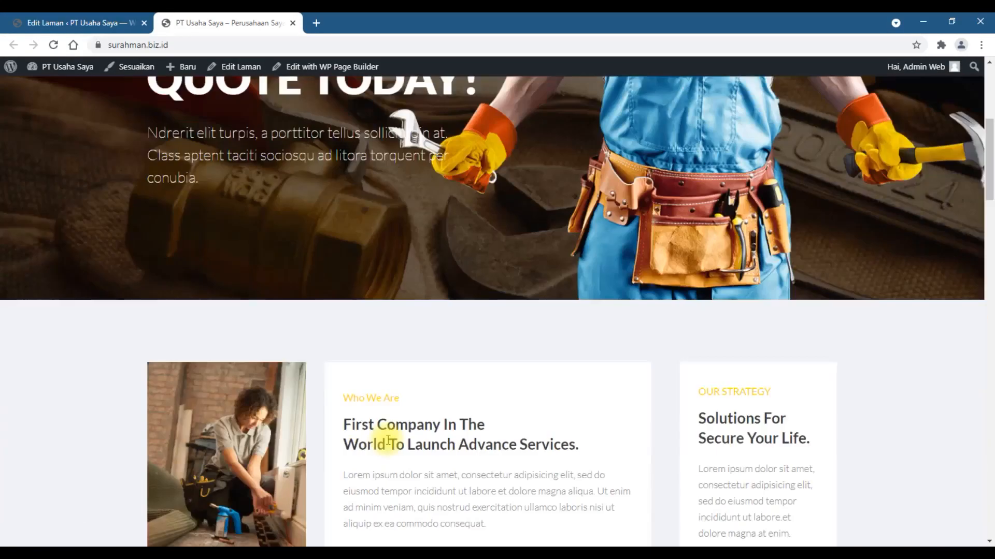
scroll(255, 435, "down", 10)
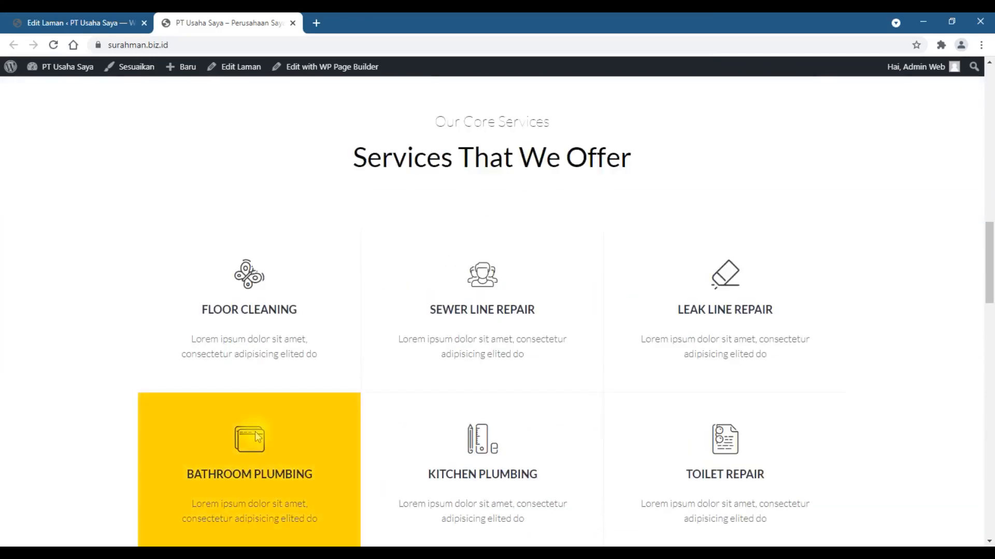
scroll(258, 437, "down", 15)
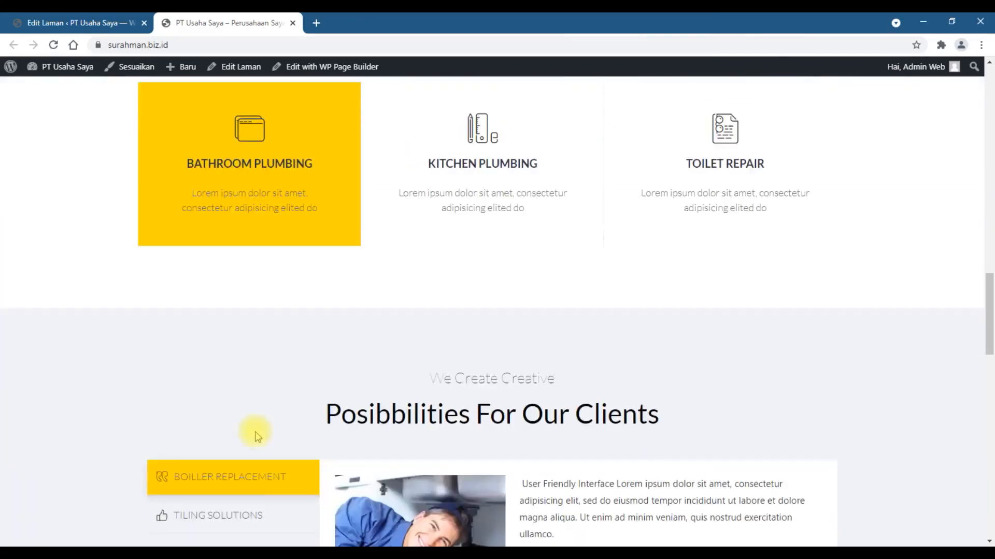
scroll(255, 431, "down", 7)
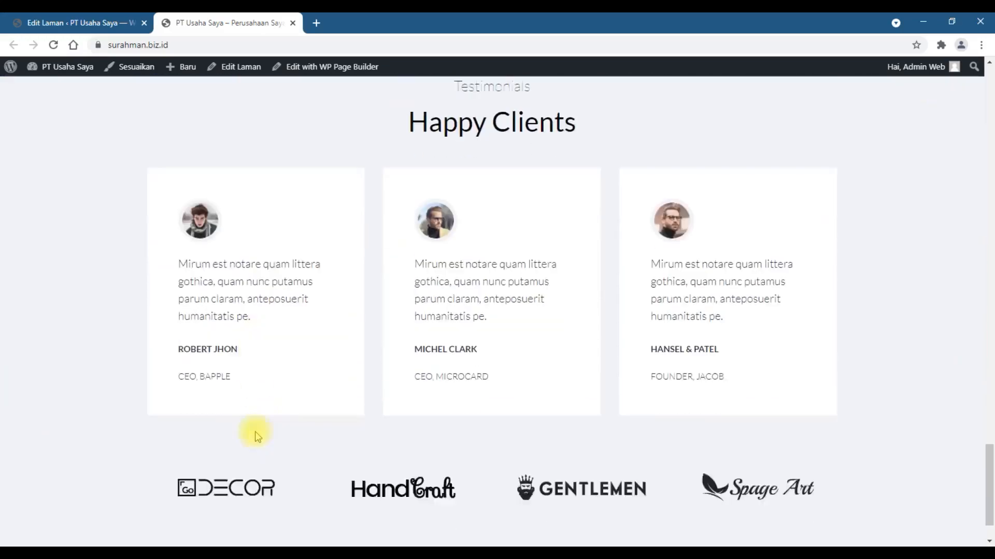
scroll(259, 433, "up", 12)
scroll(263, 434, "up", 20)
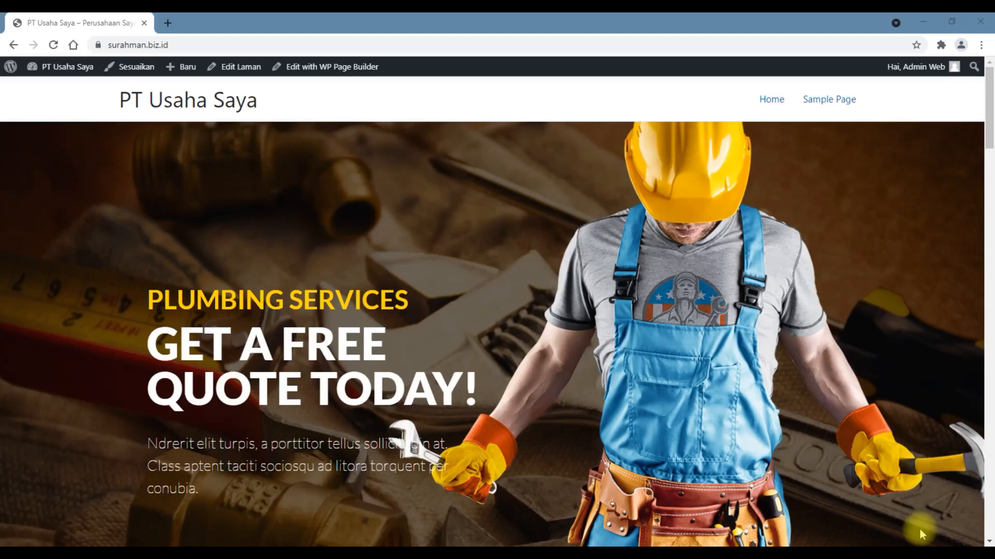
- Scroll through the hero and services sections of the live Home page to review the layout
scroll(661, 359, "down", 5)
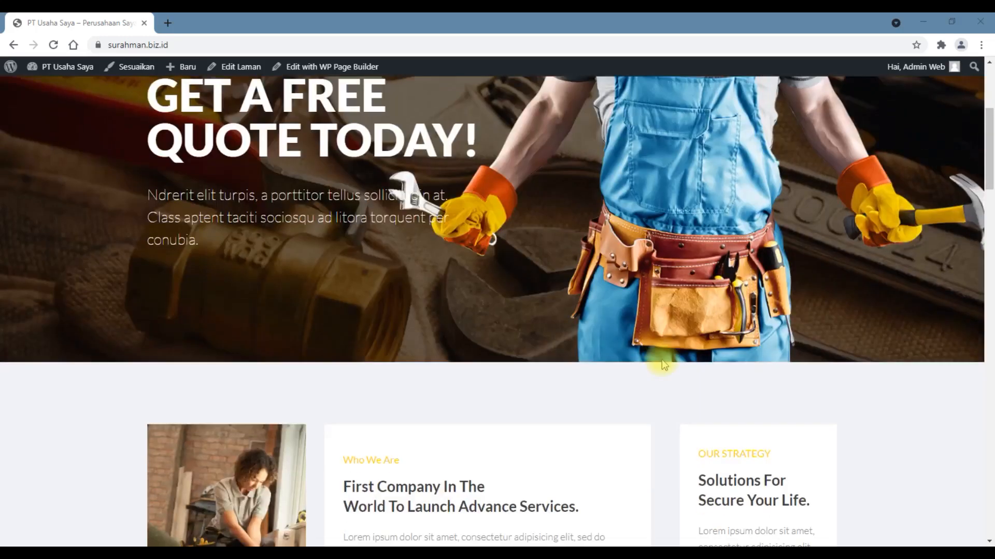
scroll(662, 364, "up", 5)
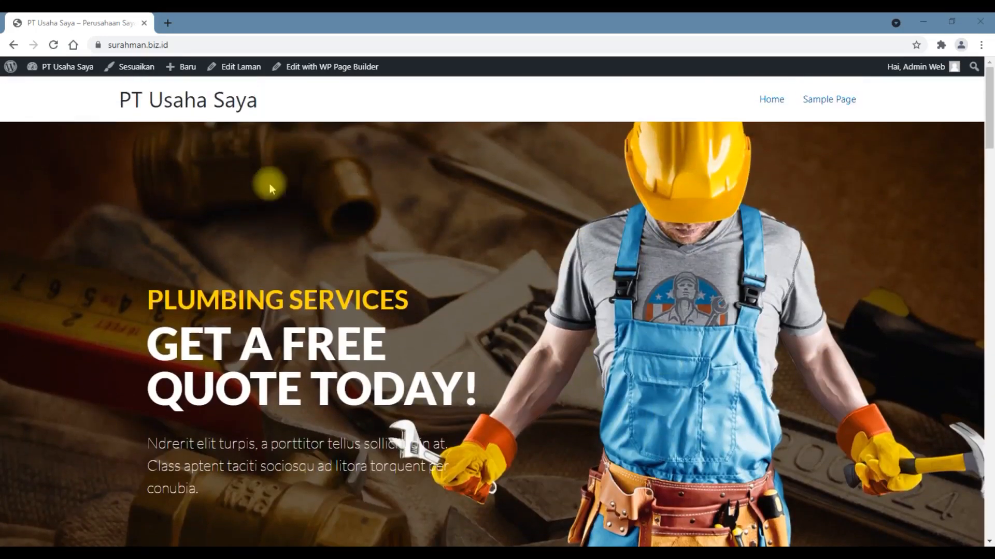
scroll(806, 206, "down", 4)
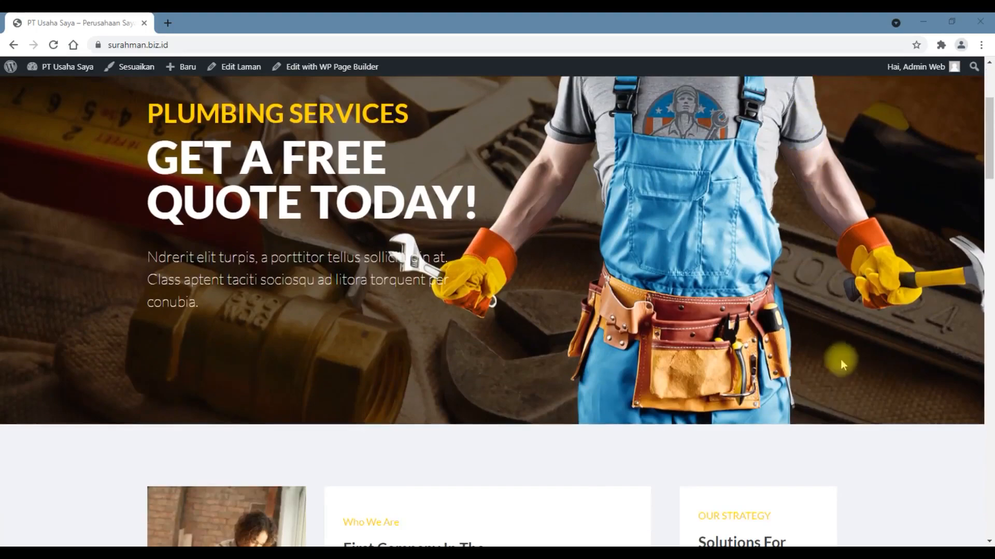
scroll(137, 382, "up", 4)
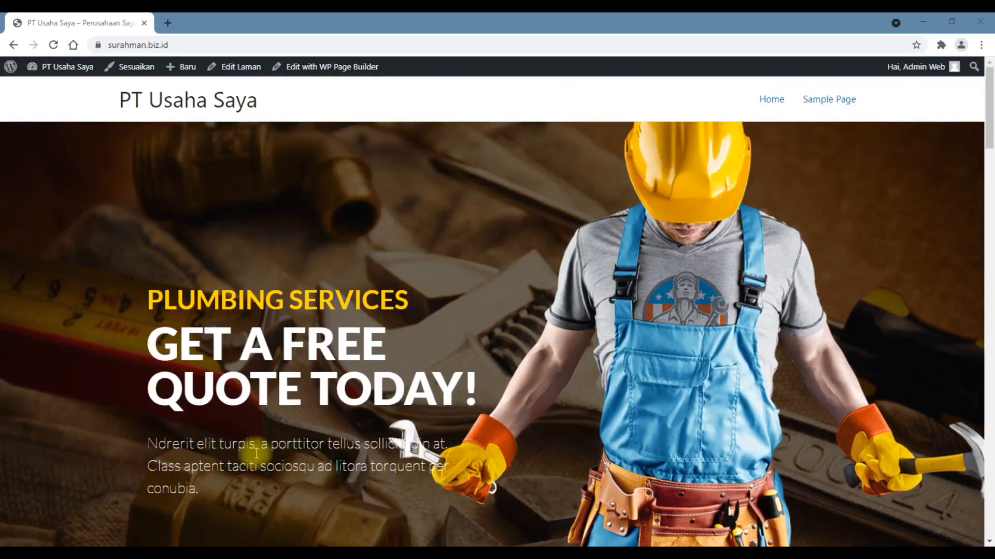
scroll(686, 368, "down", 20)
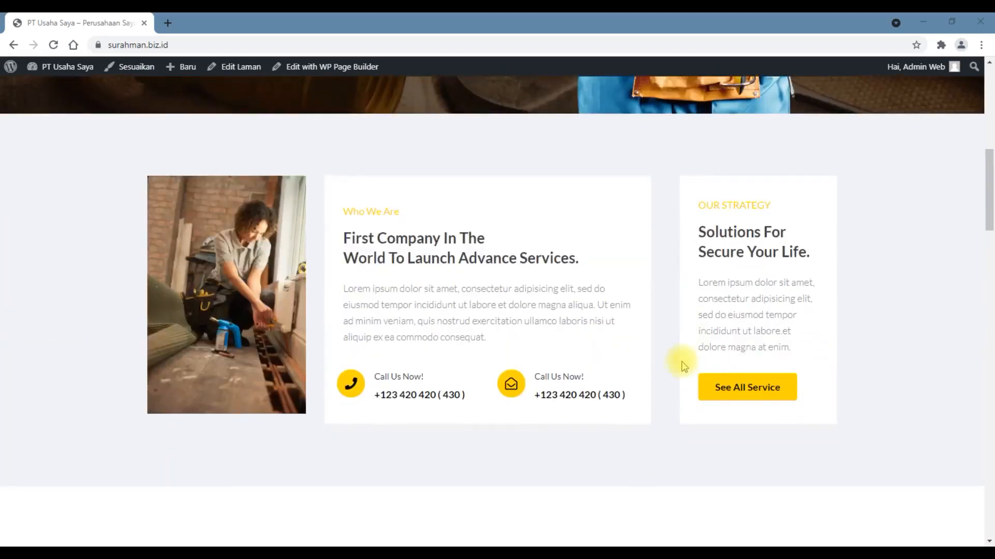
scroll(572, 370, "down", 12)
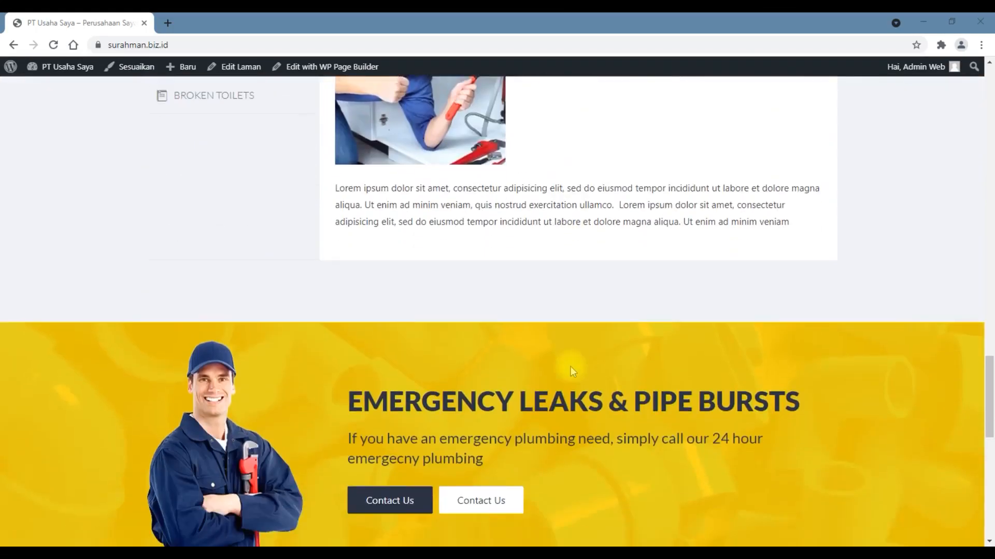
scroll(572, 366, "up", 20)
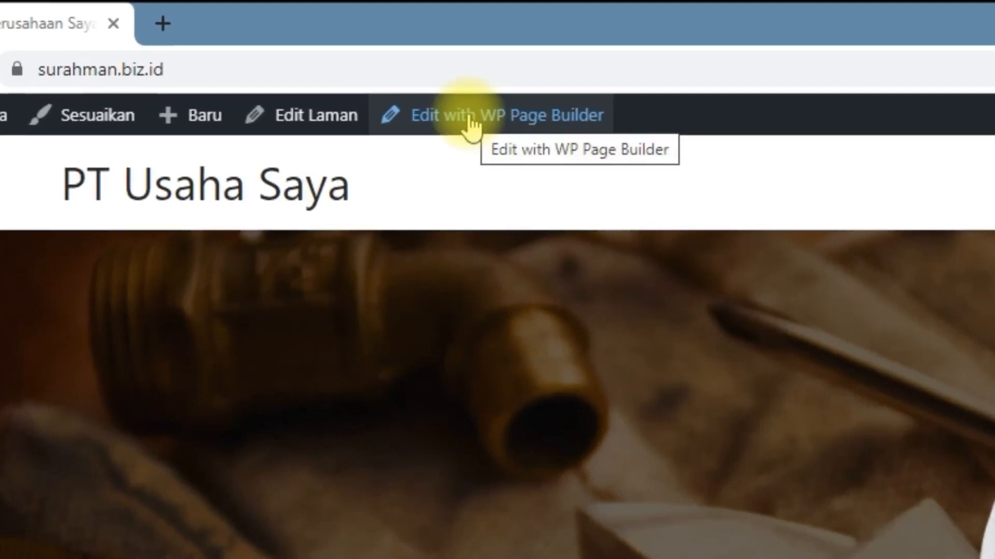
- Open the page in WP Page Builder and replace the hero row's background image with uploaded conference-room-768441_1920, sized Full
left_click(536, 126)
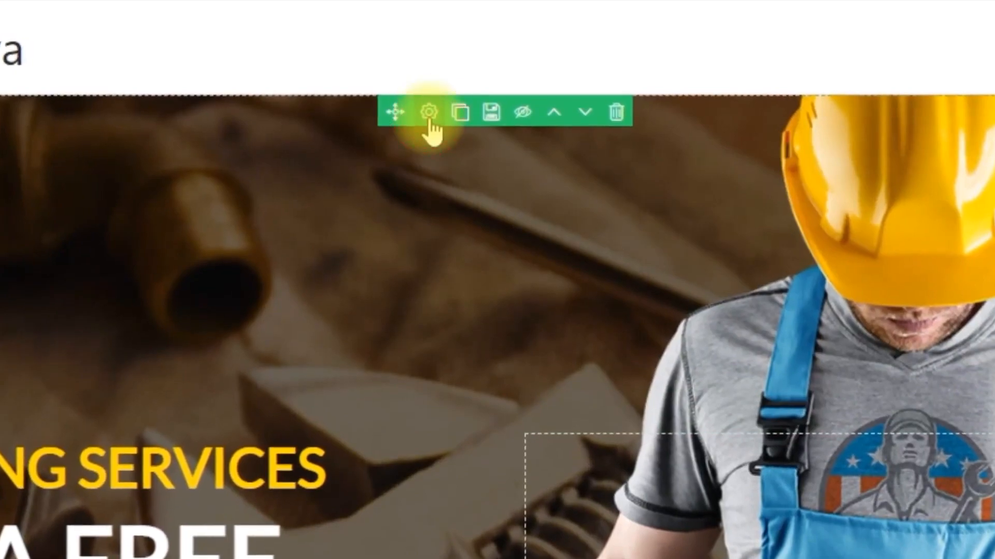
left_click(429, 115)
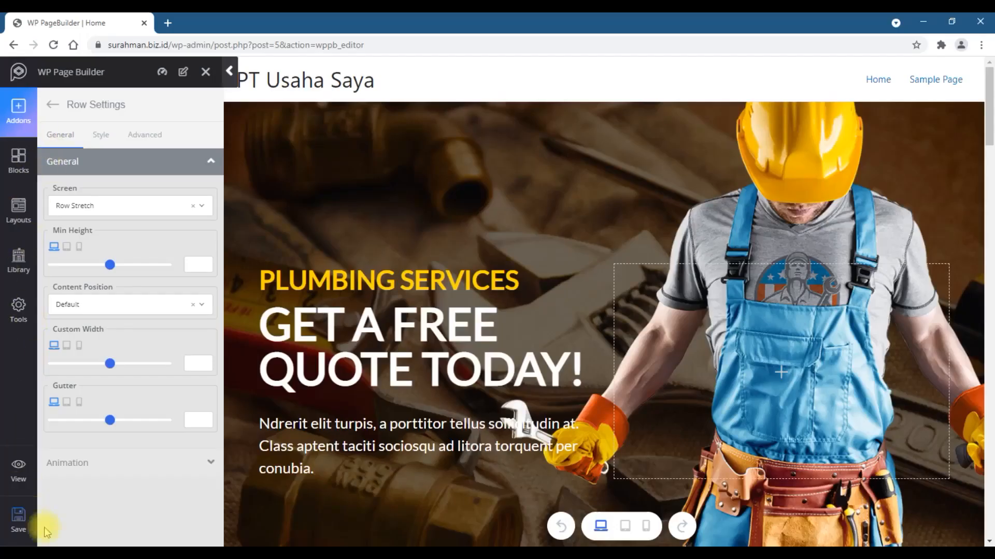
left_click(102, 136)
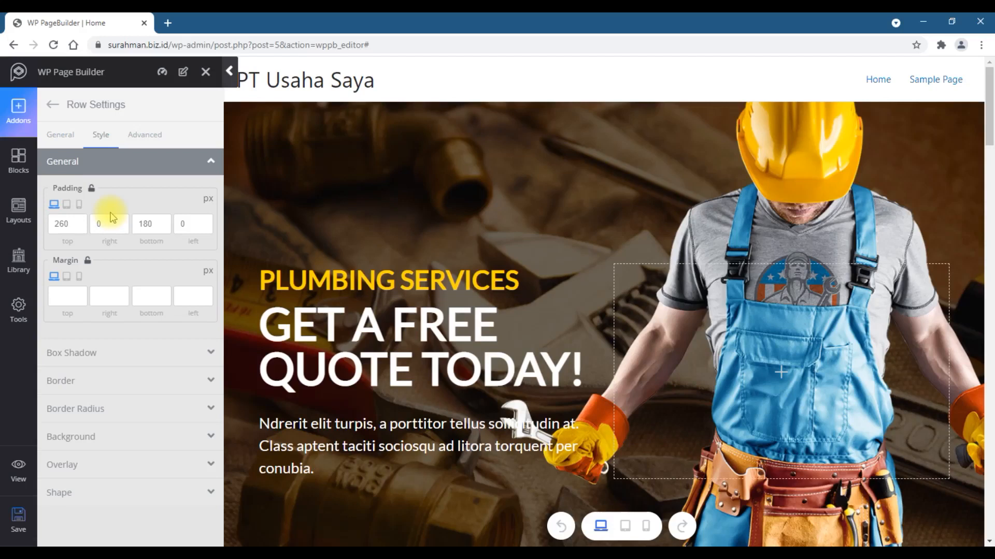
left_click(96, 436)
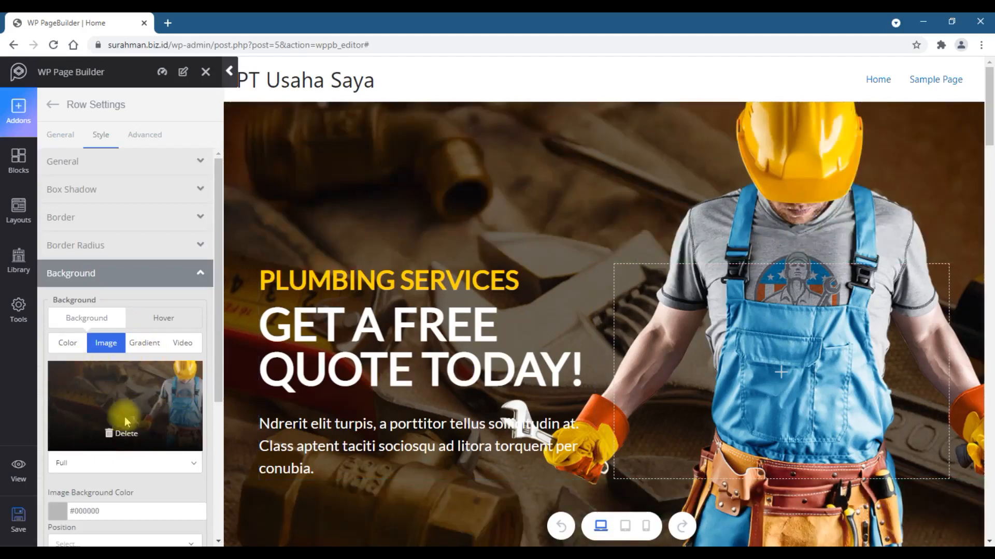
left_click(114, 437)
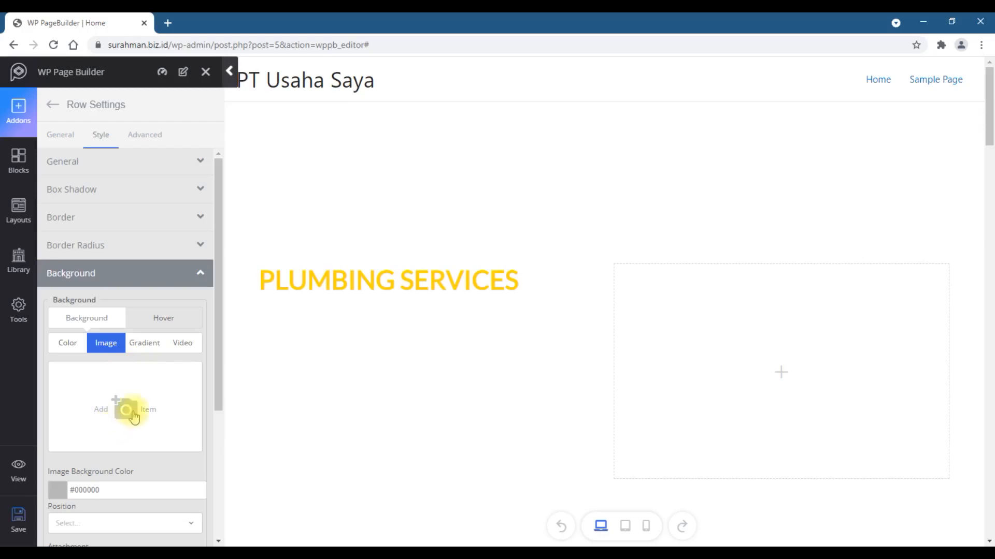
left_click(122, 411)
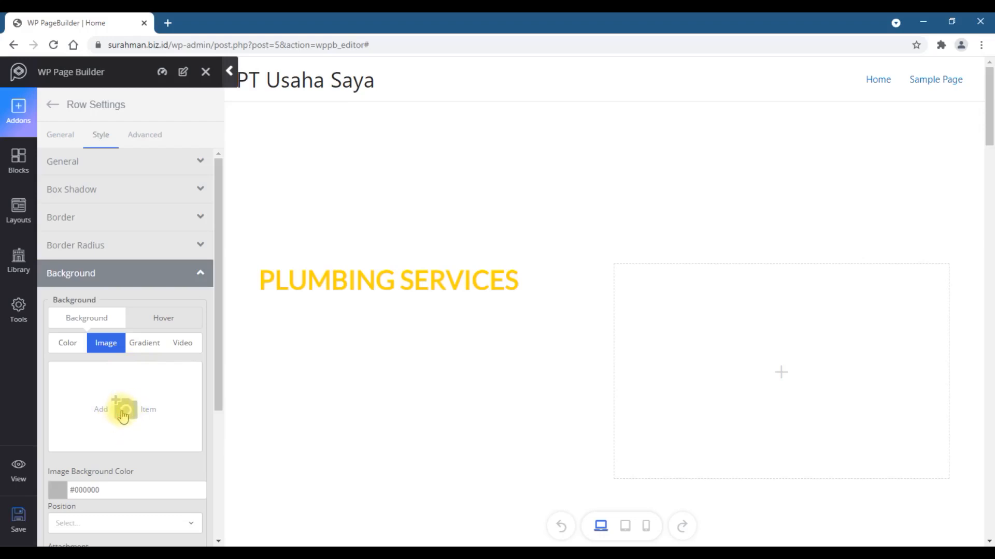
left_click(65, 116)
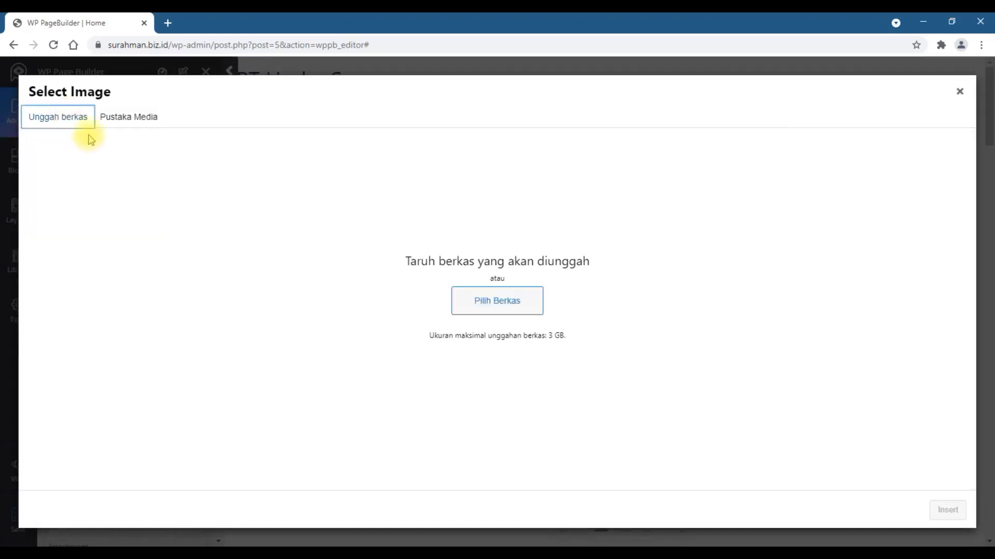
left_click(487, 301)
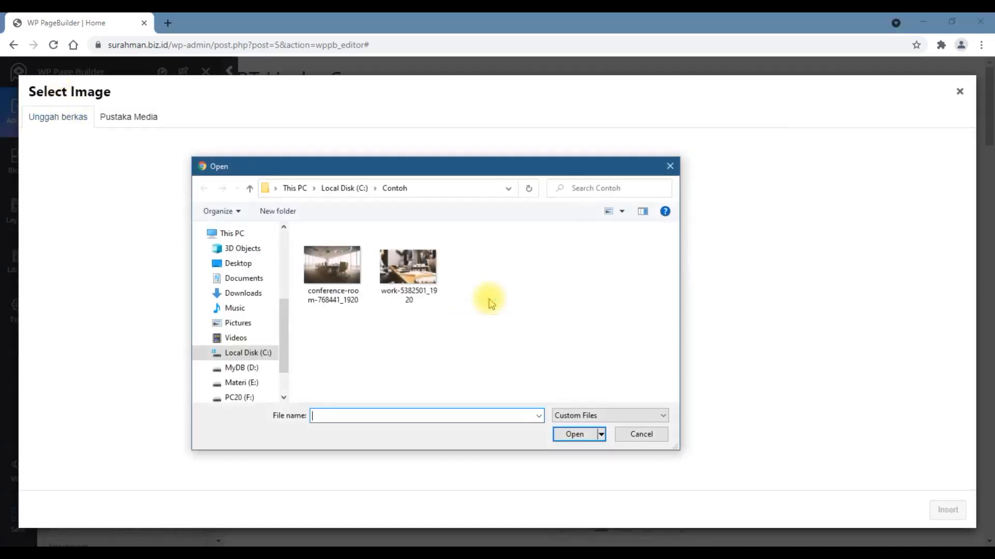
double_click(333, 287)
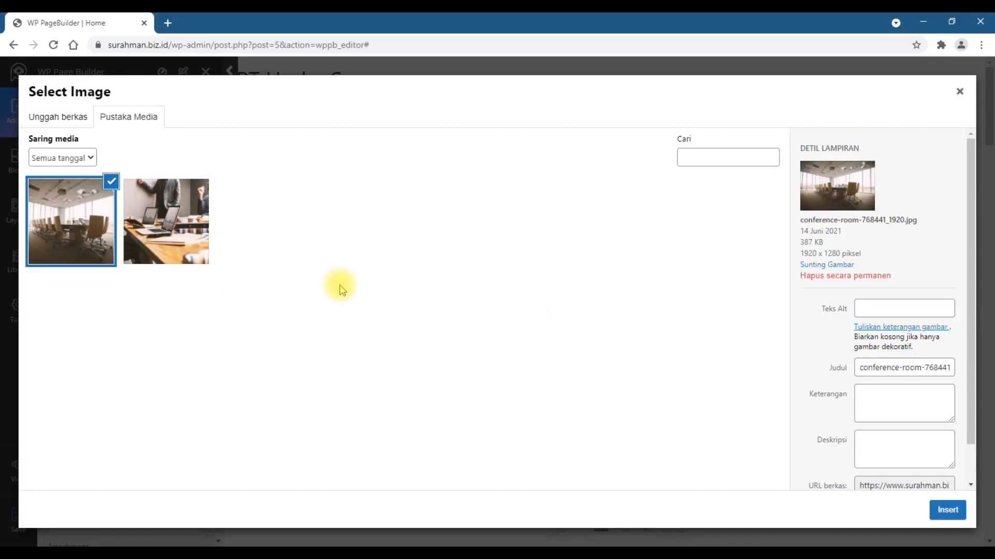
left_click(949, 510)
left_click(192, 463)
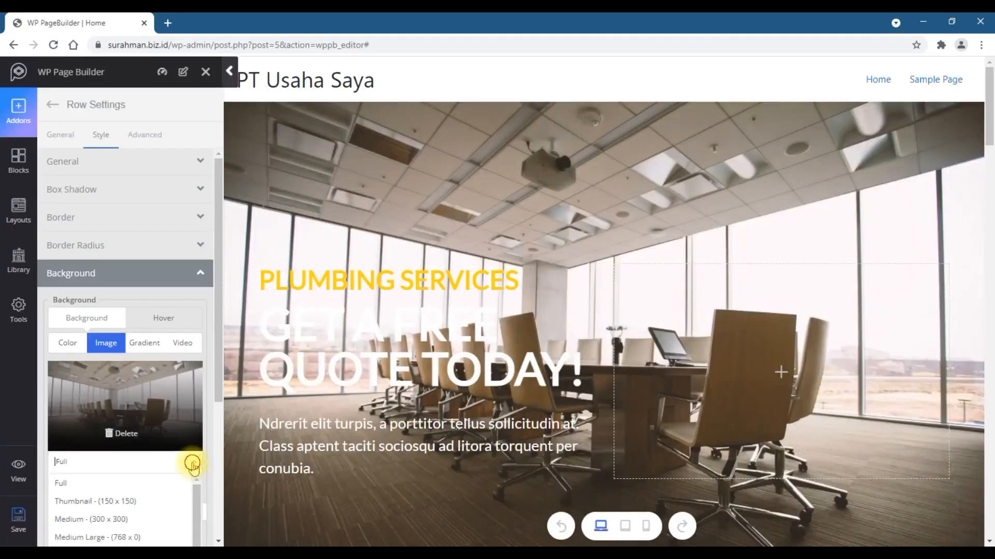
left_click(62, 484)
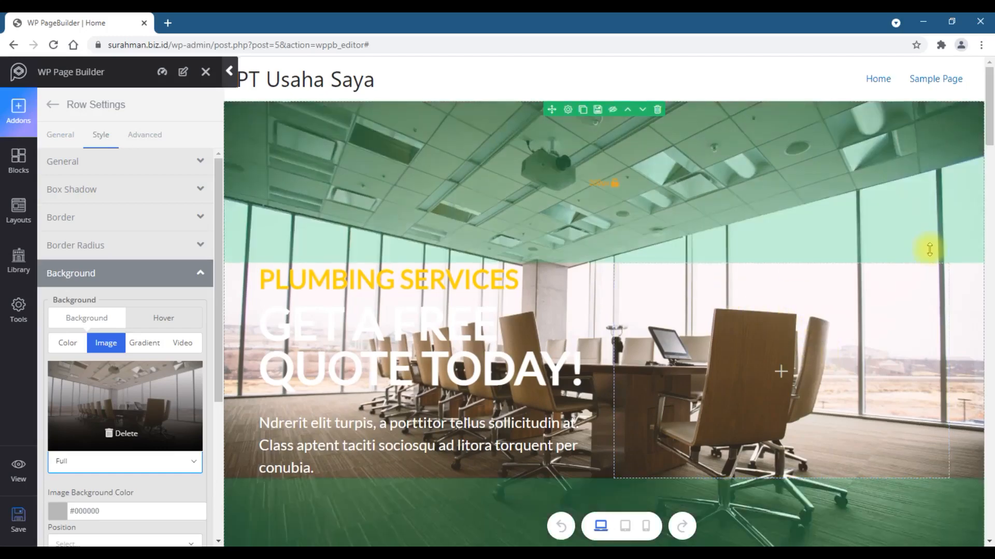
- Save the page in the builder
scroll(977, 378, "down", 5)
scroll(933, 371, "up", 5)
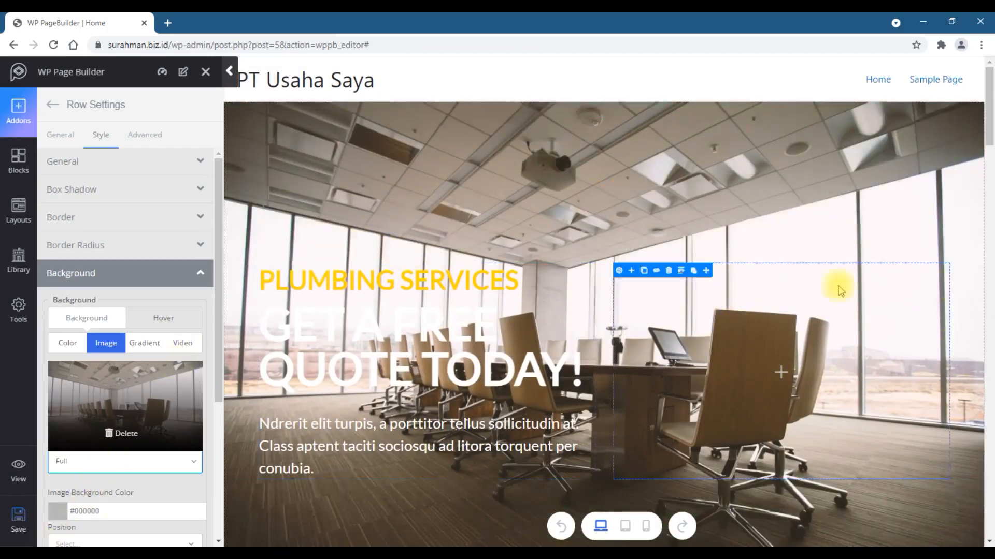
left_click(17, 526)
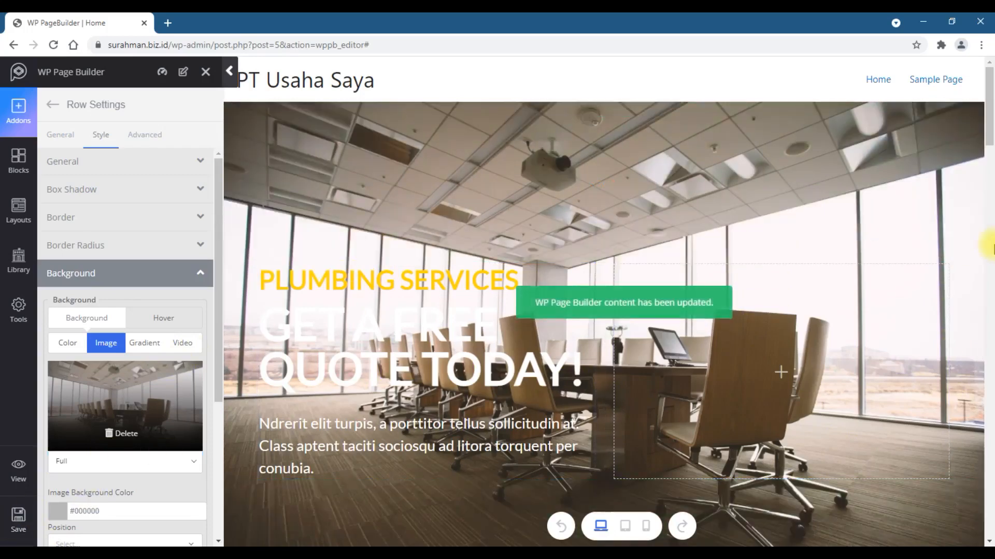
- Try several layouts for the hero Feature Box and return to the first layout
left_click(427, 281)
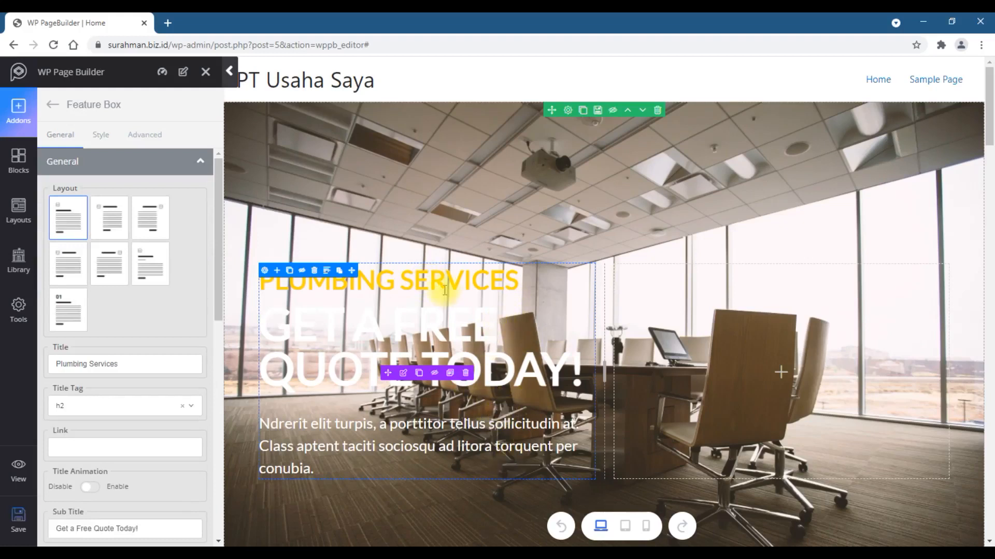
left_click(109, 215)
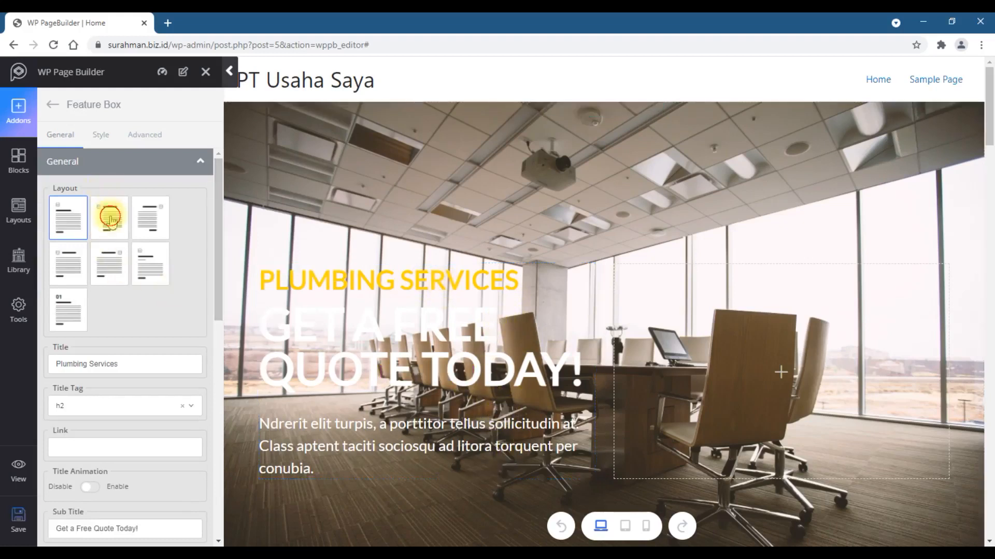
left_click(156, 222)
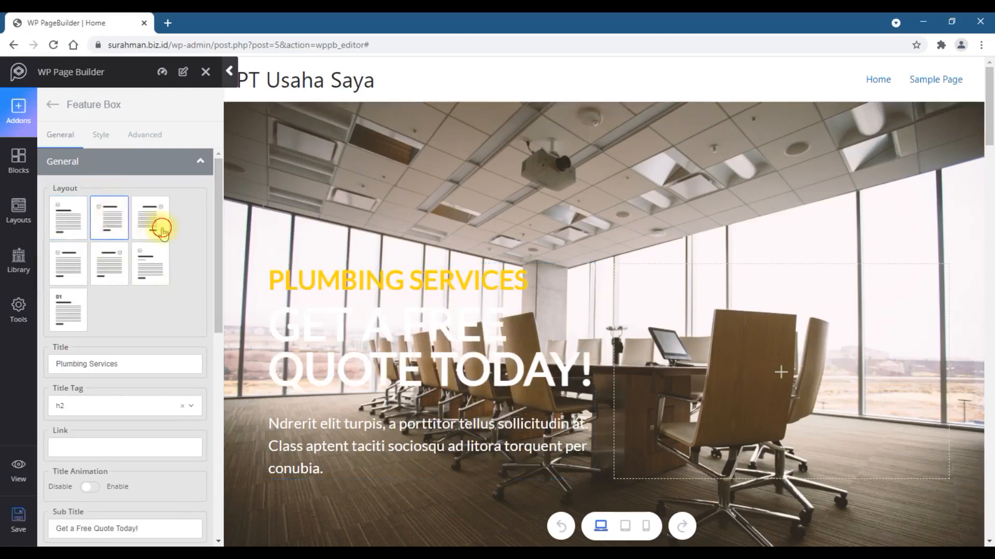
left_click(155, 267)
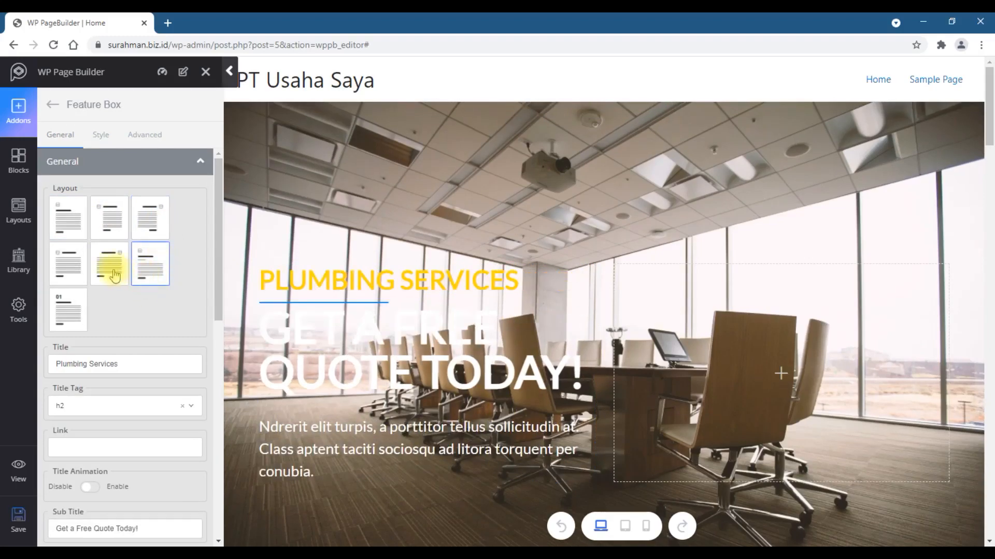
left_click(63, 310)
left_click(70, 221)
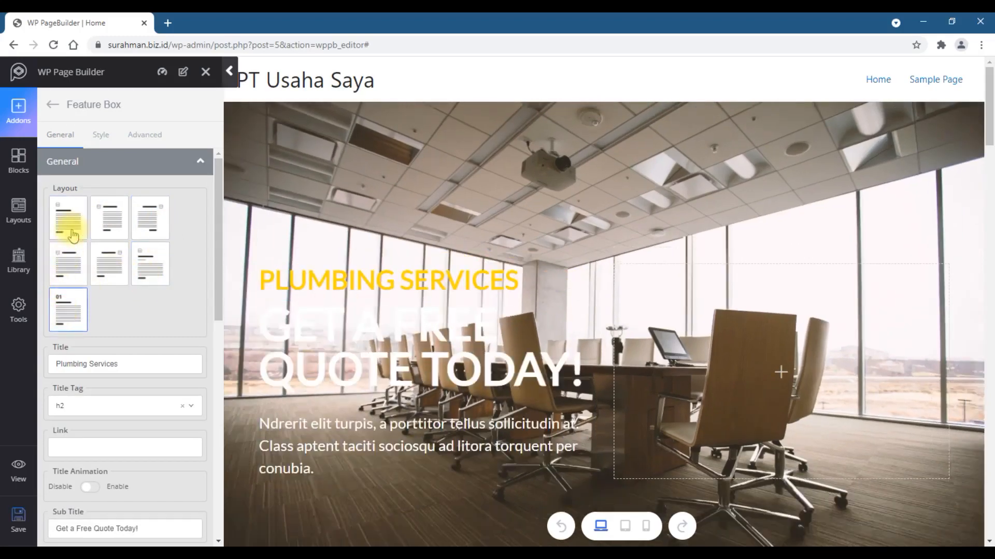
- Set the hero Feature Box title to Layanan Kami
scroll(147, 369, "down", 1)
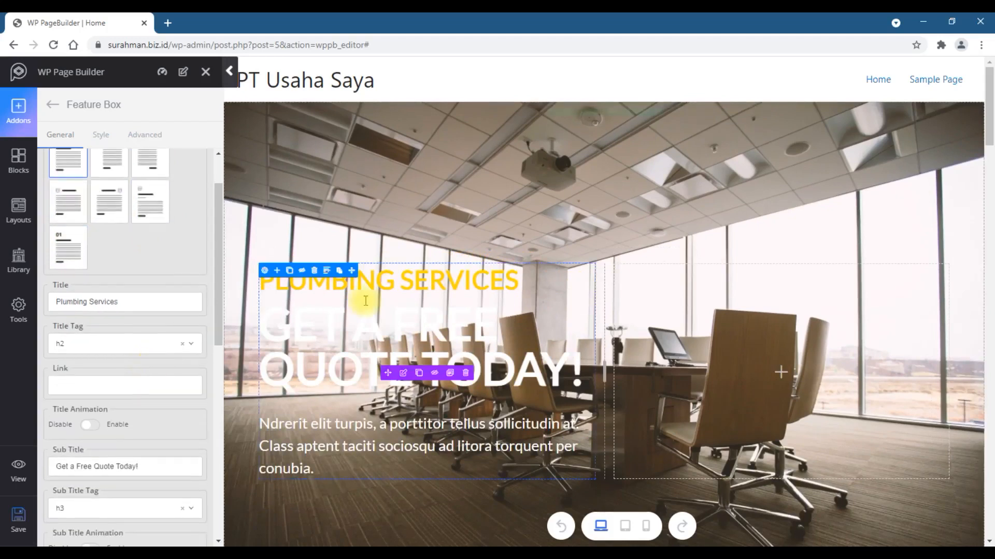
left_click(371, 291)
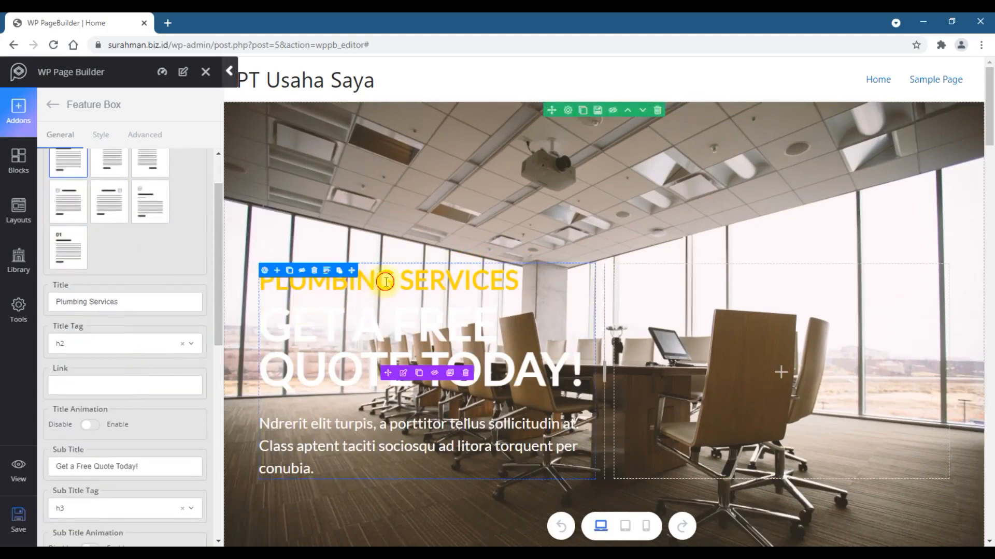
left_click(264, 271)
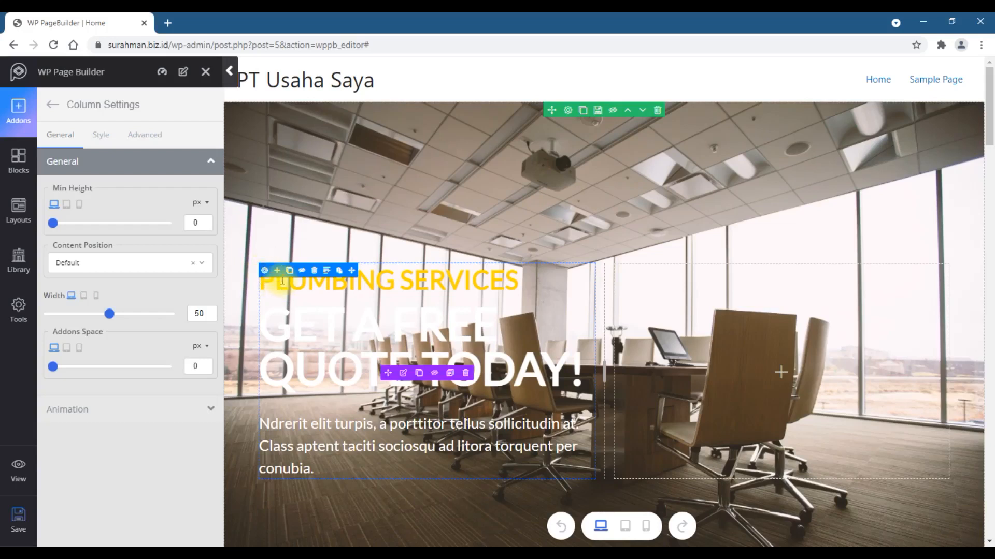
left_click(343, 285)
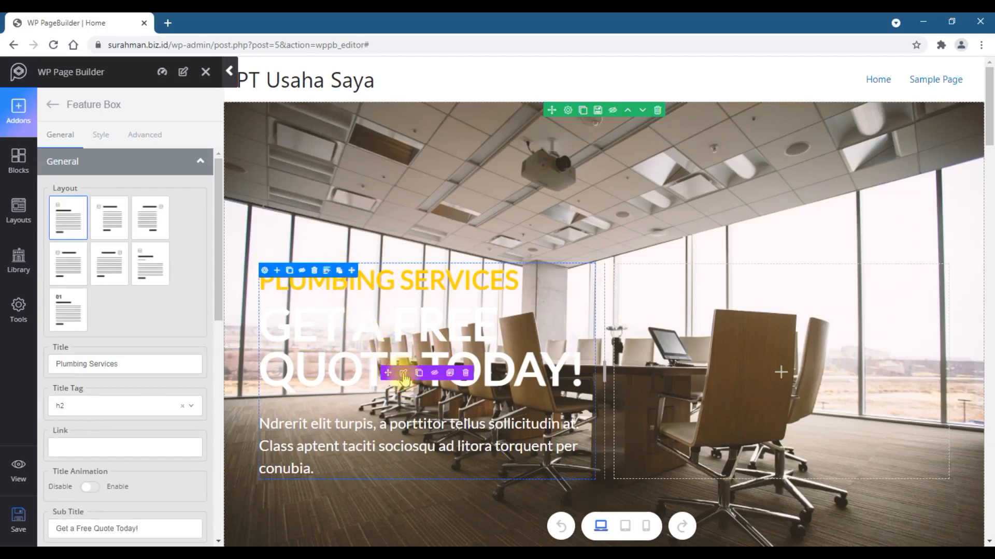
left_click_drag(140, 362, 47, 366)
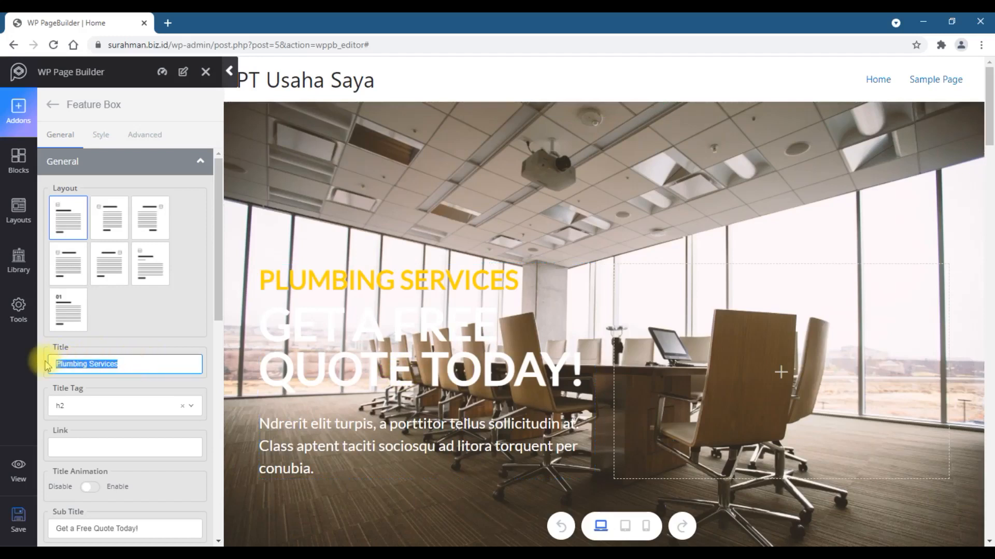
type("Layanan Kami")
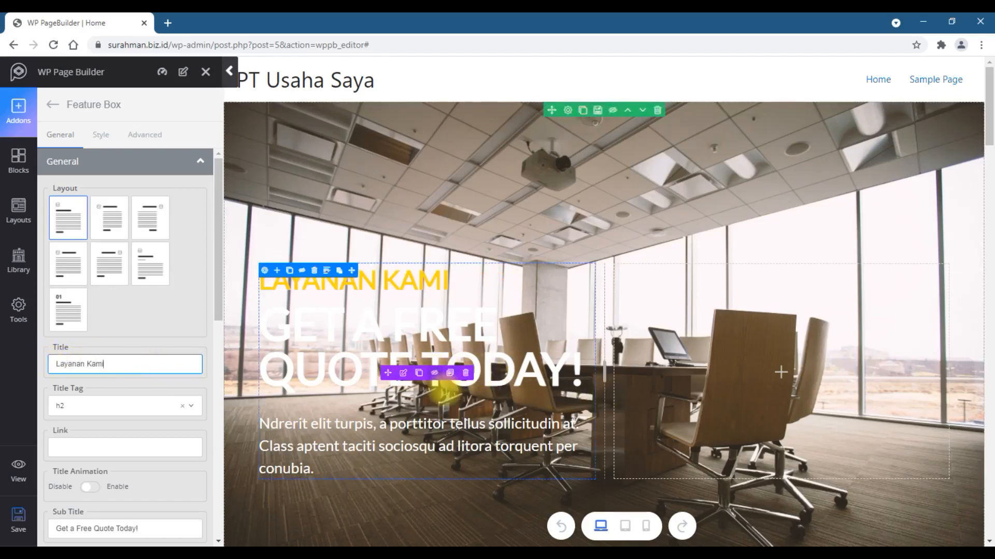
- Set the Feature Box subtitle to Layanan Terbaik
left_click(401, 376)
scroll(187, 388, "down", 3)
left_click_drag(156, 341, 37, 345)
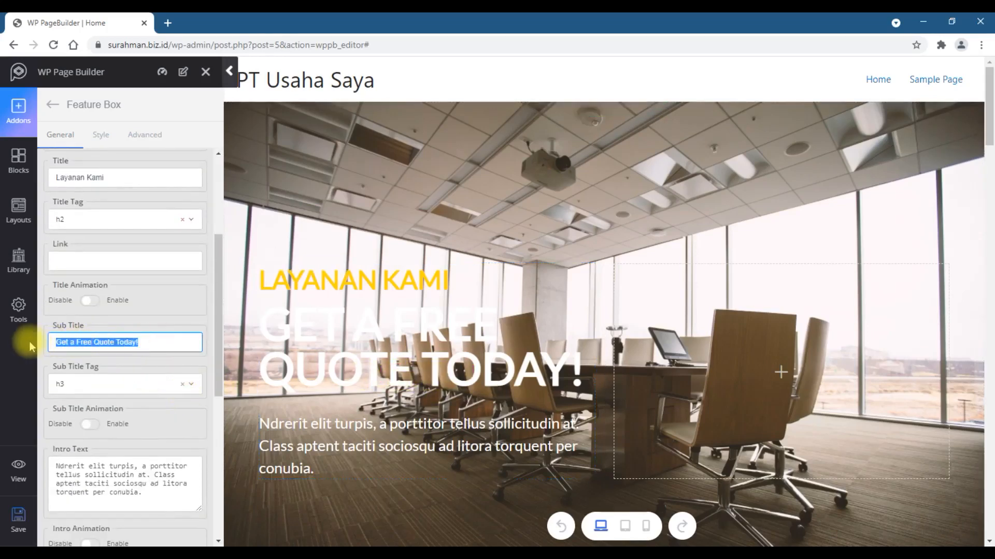
type("Layanan Terb")
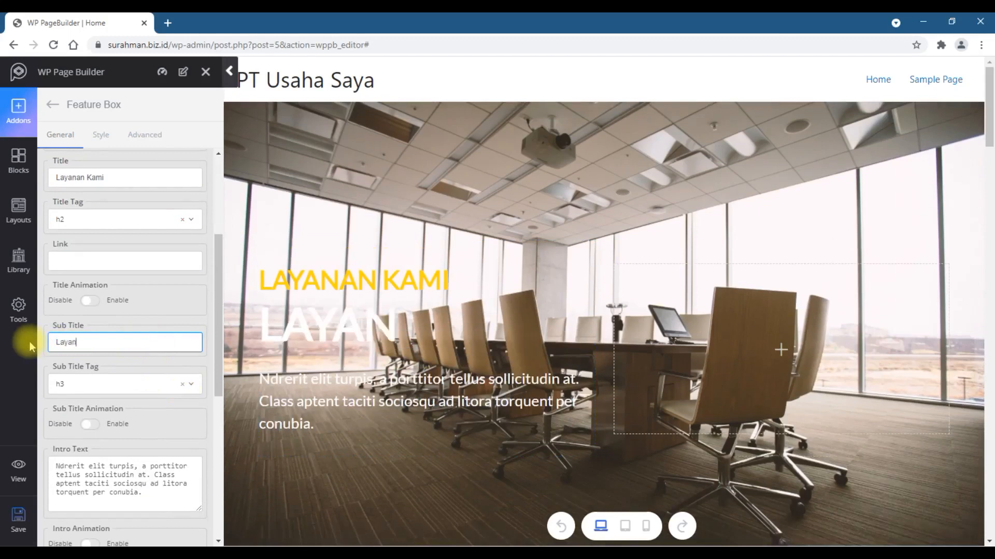
type("ik")
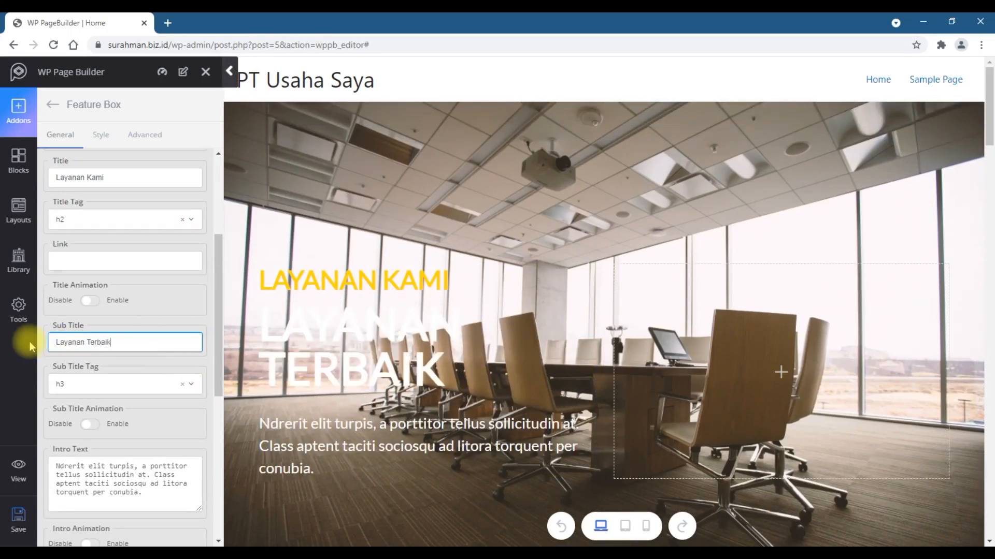
scroll(134, 365, "down", 2)
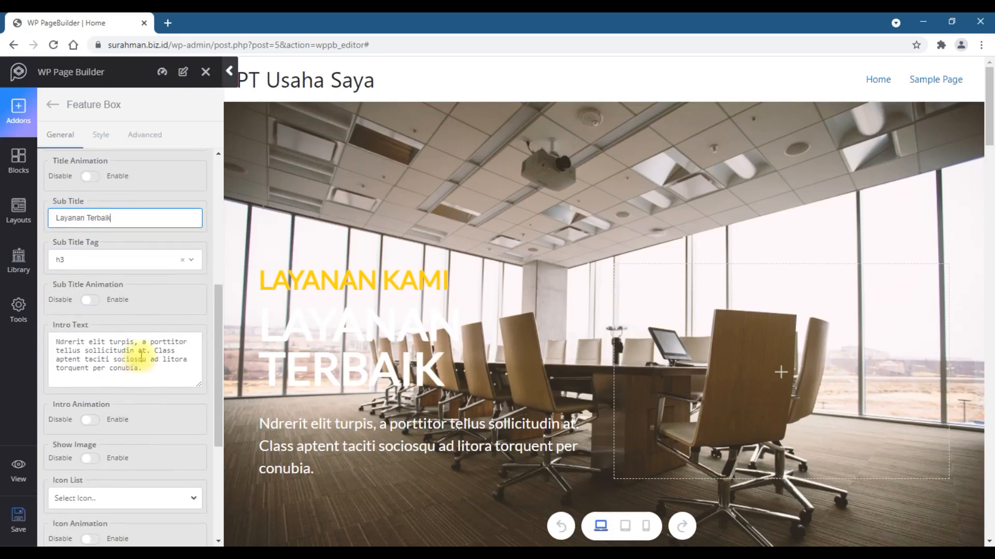
- Set the Feature Box button text to Tombol and the button link to #
scroll(126, 379, "down", 2)
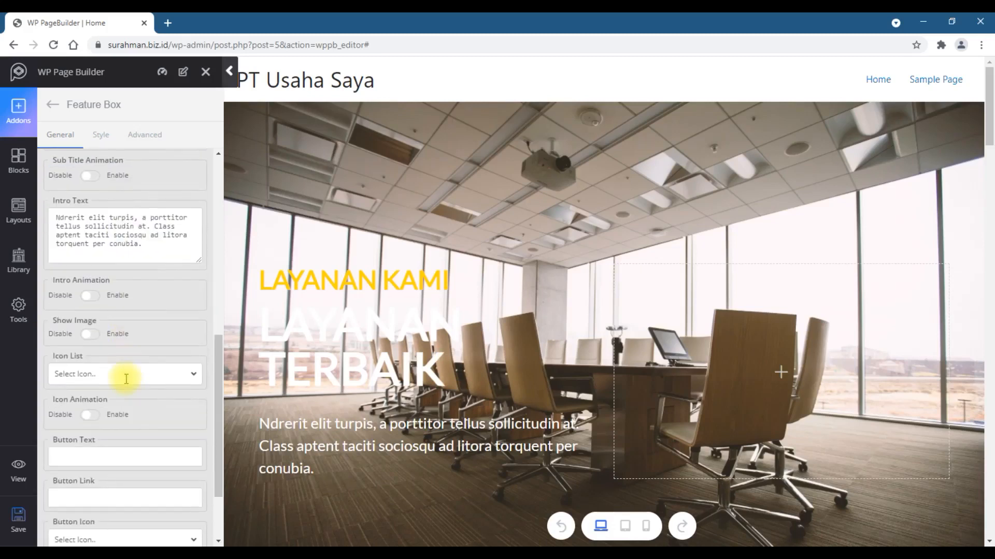
scroll(126, 384, "down", 2)
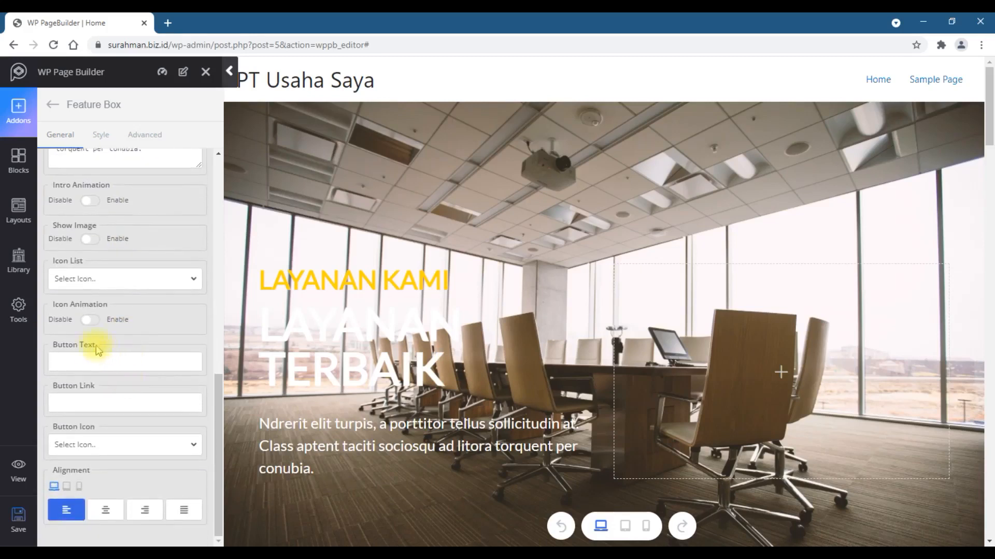
left_click(102, 367)
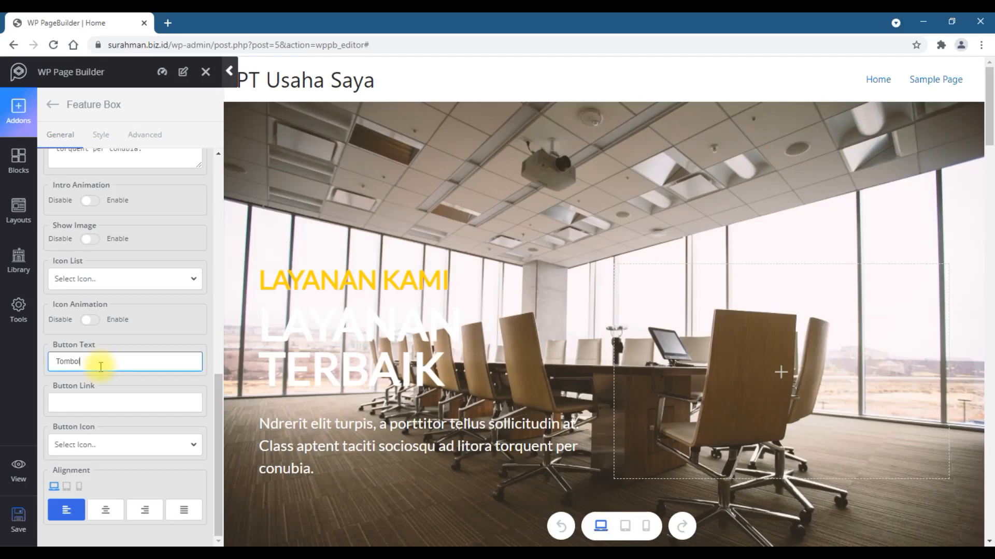
left_click(102, 397)
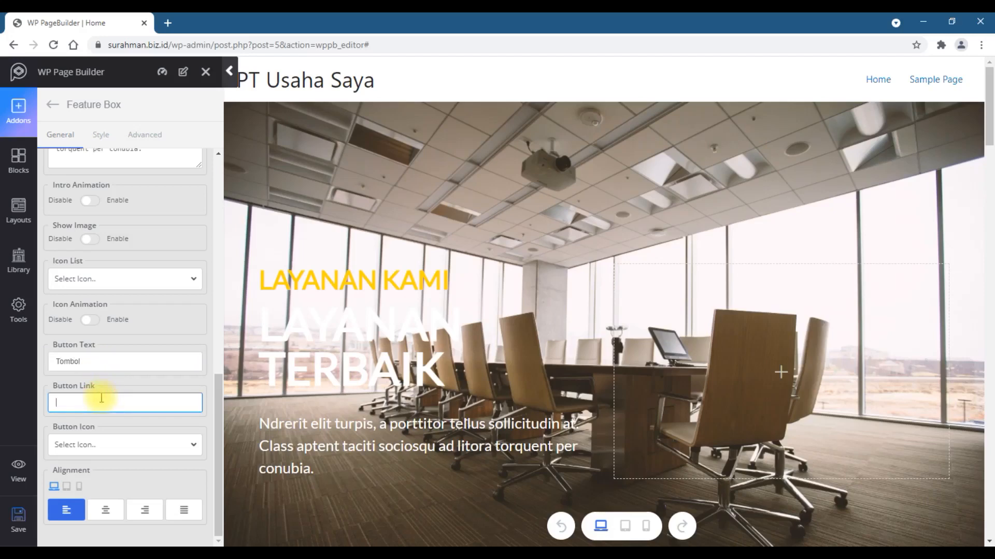
type("#")
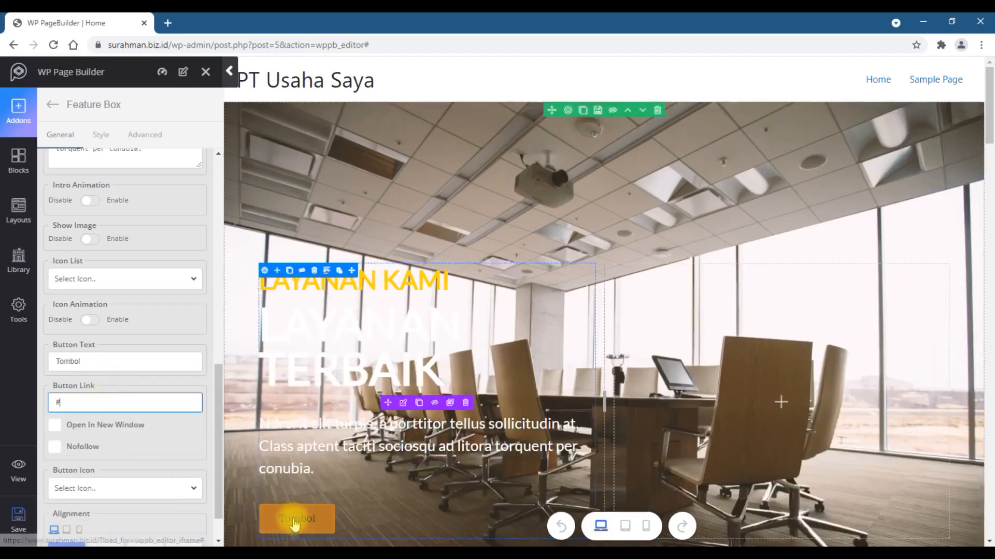
- Change the Feature Box title colour to #141411
scroll(502, 442, "down", 1)
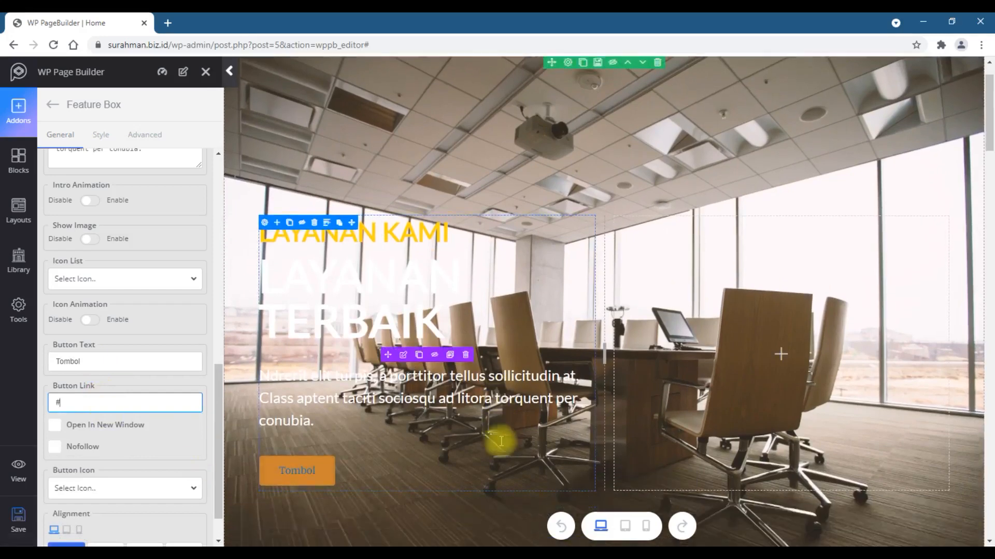
scroll(201, 451, "down", 1)
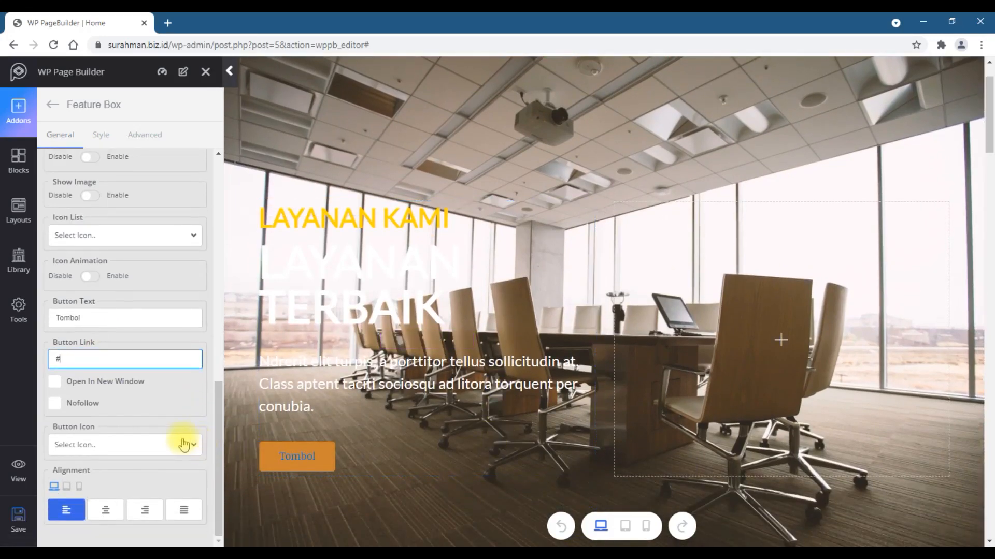
scroll(184, 444, "up", 10)
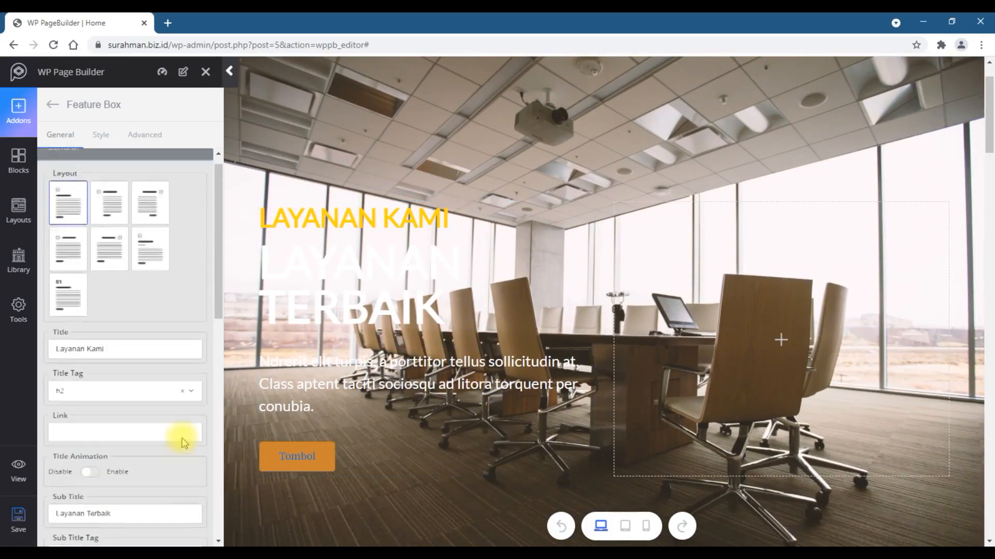
scroll(184, 444, "up", 1)
left_click(105, 136)
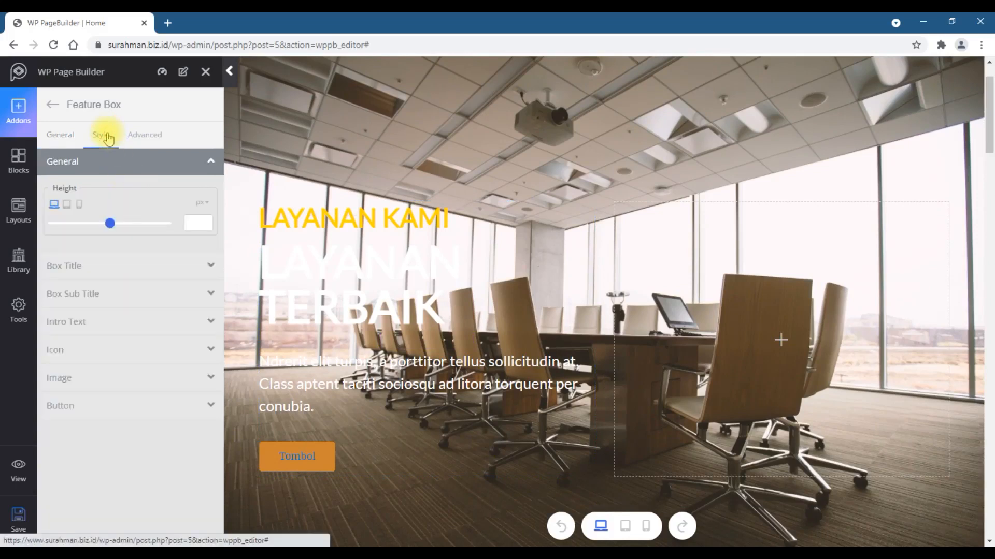
left_click(128, 264)
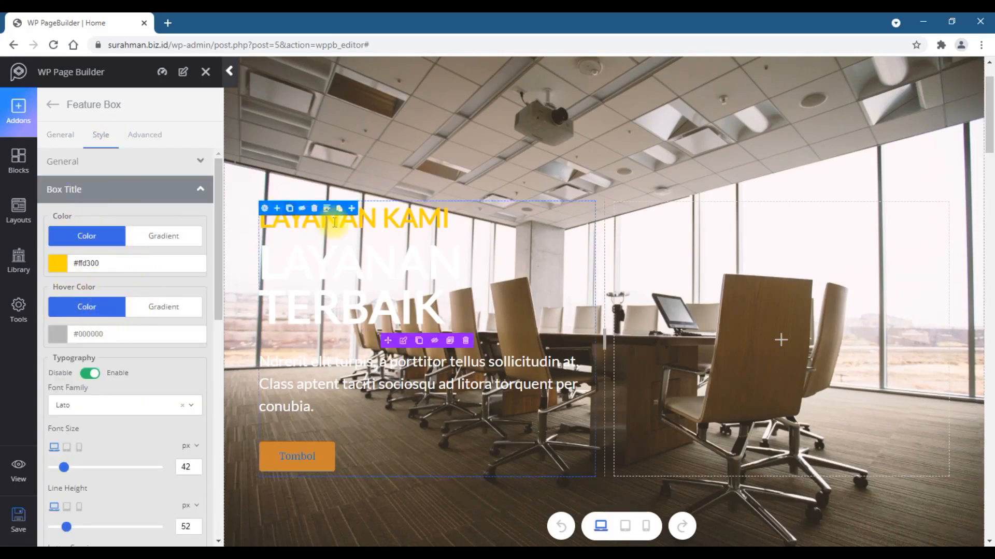
left_click(58, 264)
left_click_drag(61, 326, 84, 343)
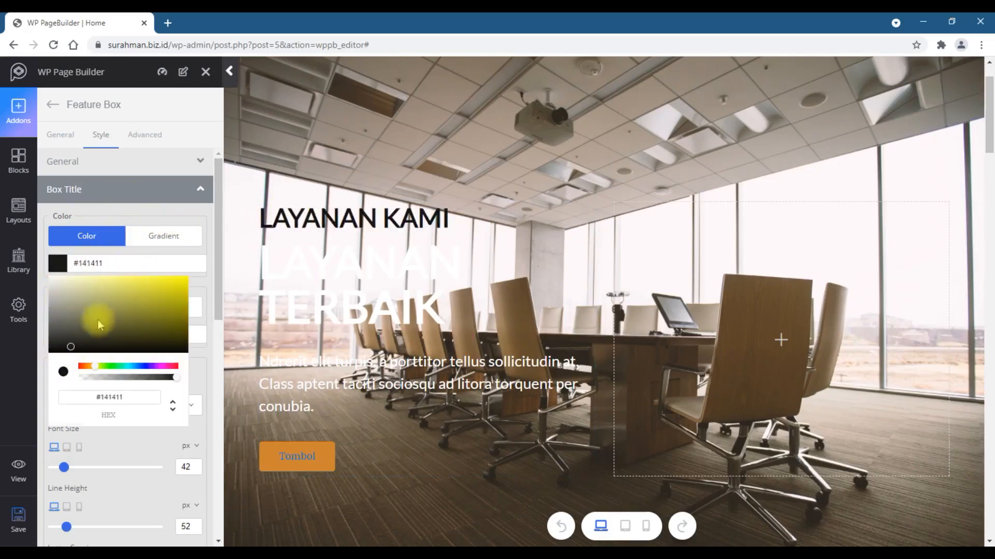
left_click(139, 213)
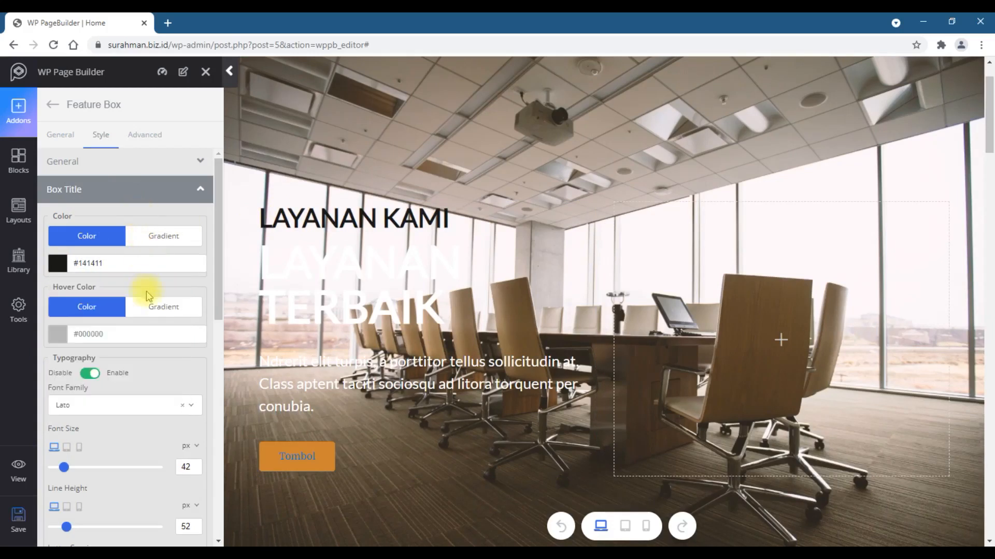
- Increase the title font size to 47 px
scroll(146, 291, "down", 3)
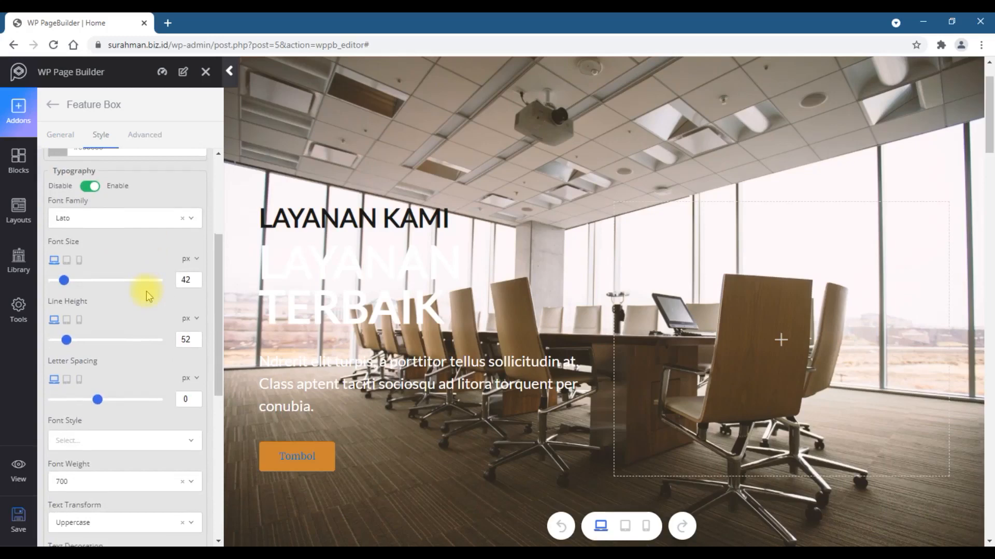
scroll(146, 291, "down", 3)
scroll(146, 291, "up", 4)
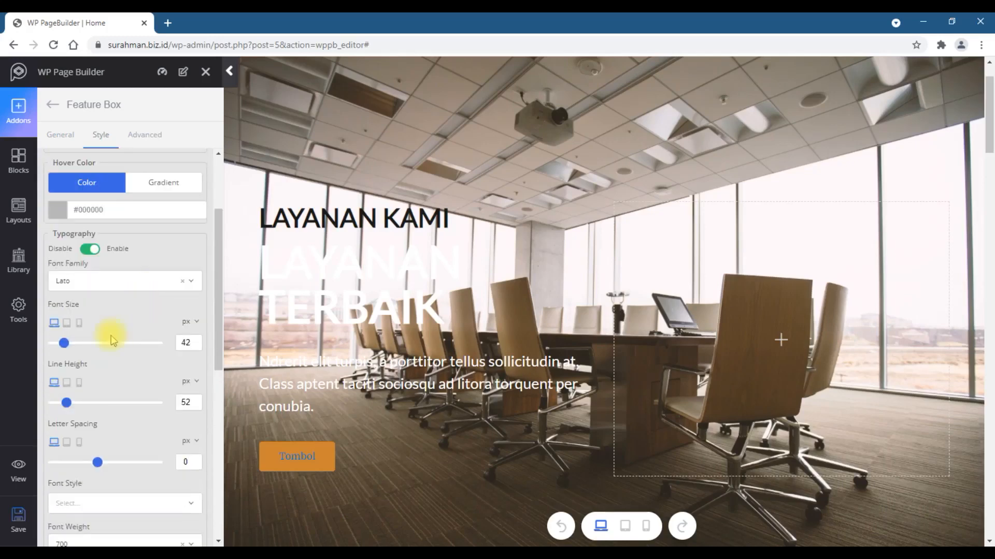
left_click_drag(67, 345, 67, 352)
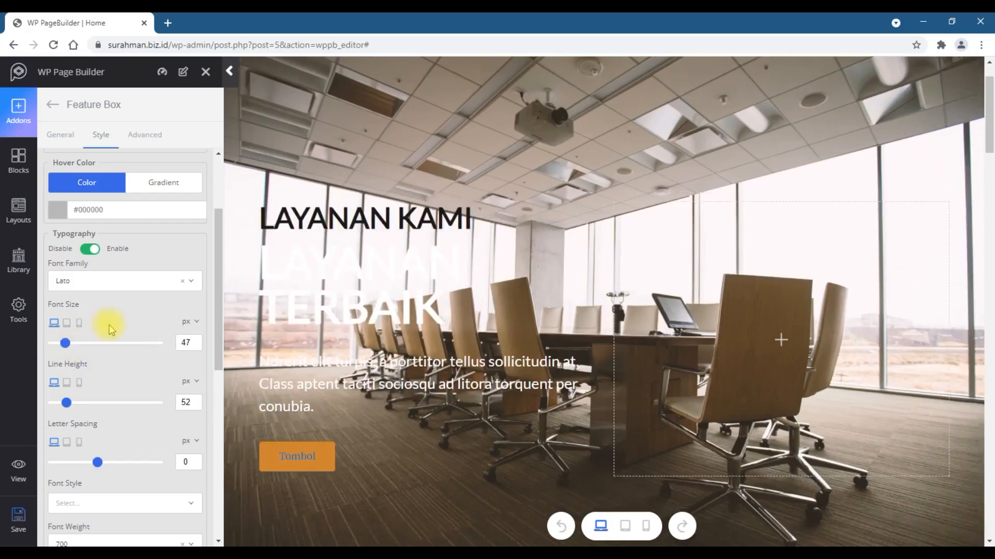
- Change the Feature Box subtitle colour to #b53b3b
scroll(126, 329, "down", 6)
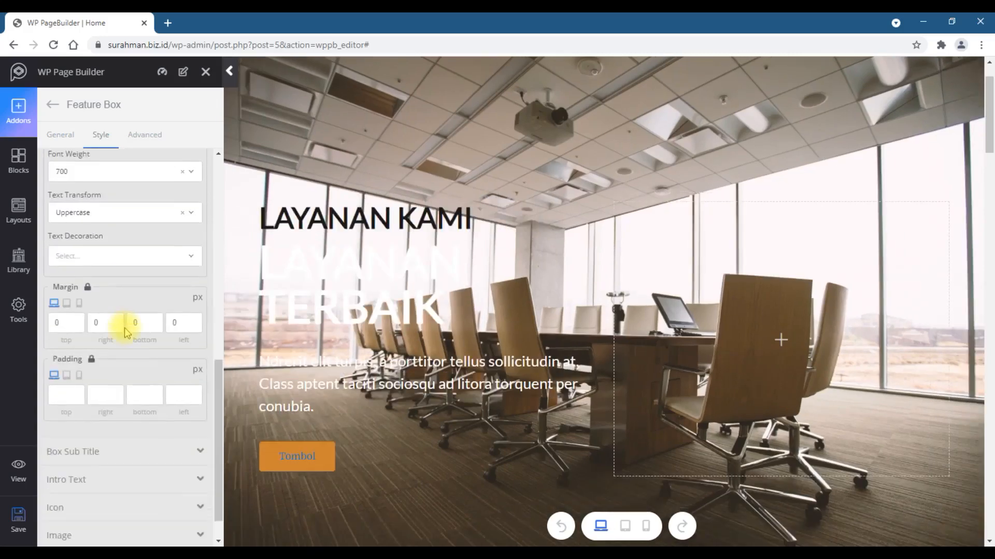
left_click(121, 449)
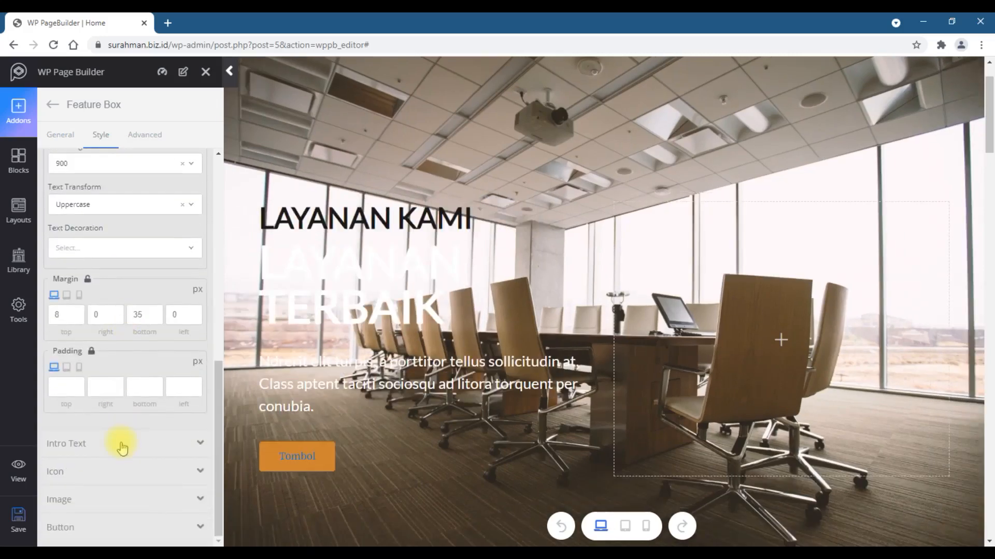
scroll(122, 445, "up", 6)
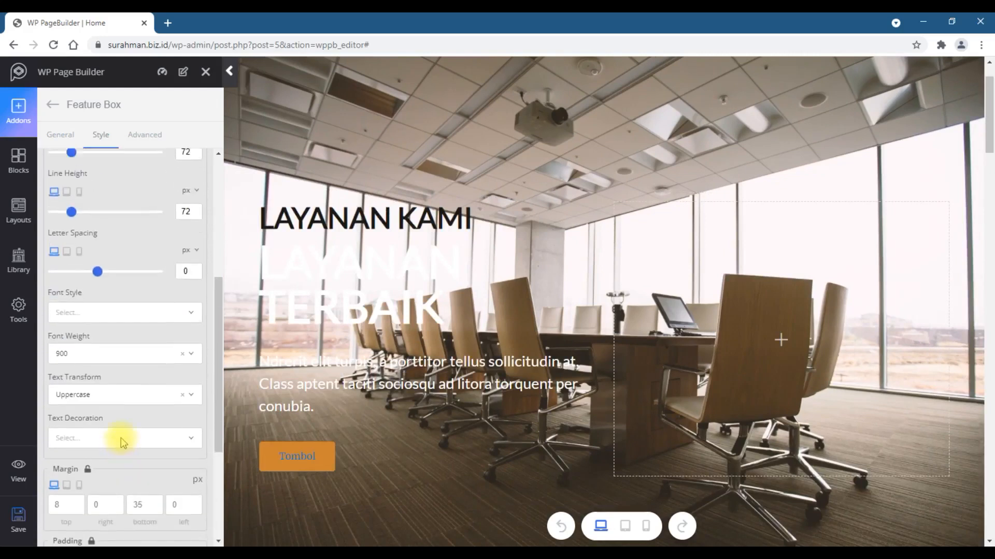
scroll(120, 437, "up", 3)
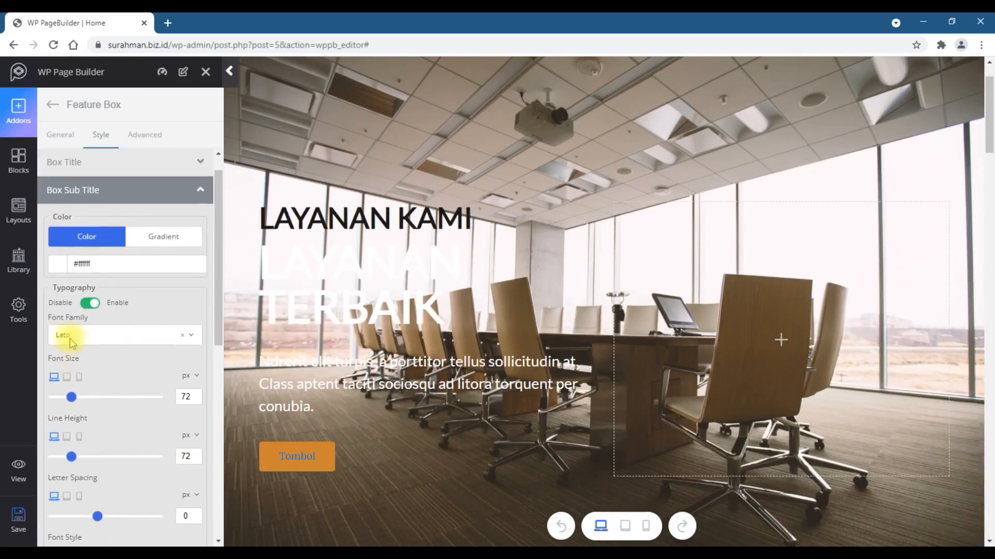
left_click(57, 264)
left_click_drag(97, 334, 144, 304)
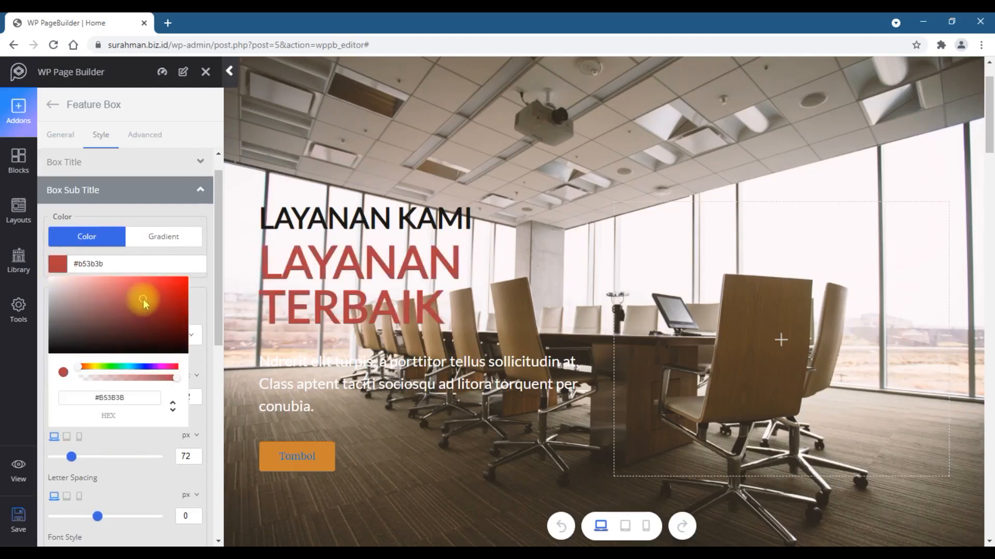
left_click(161, 263)
- Set the subtitle font family to Lekton and reduce its font size to 59 px
left_click(127, 332)
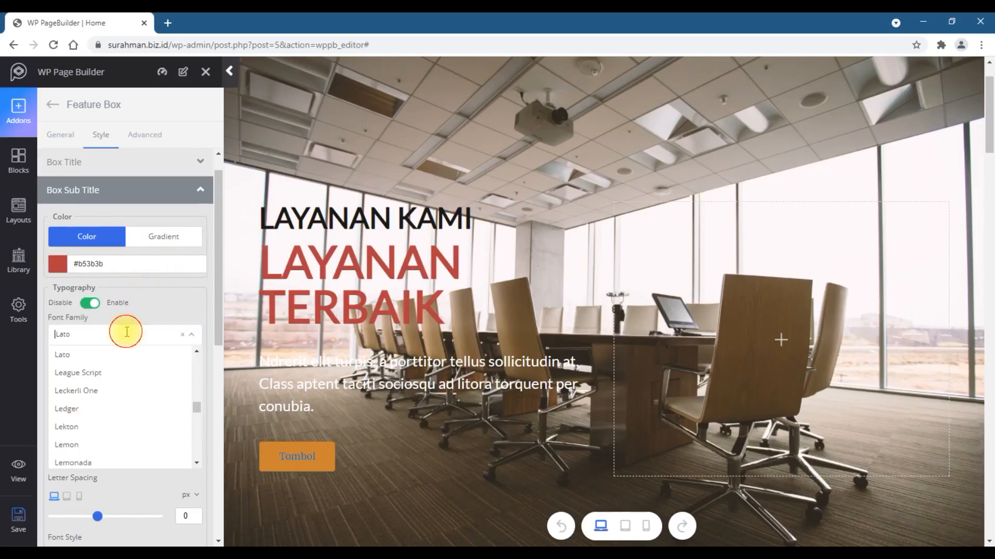
left_click(88, 427)
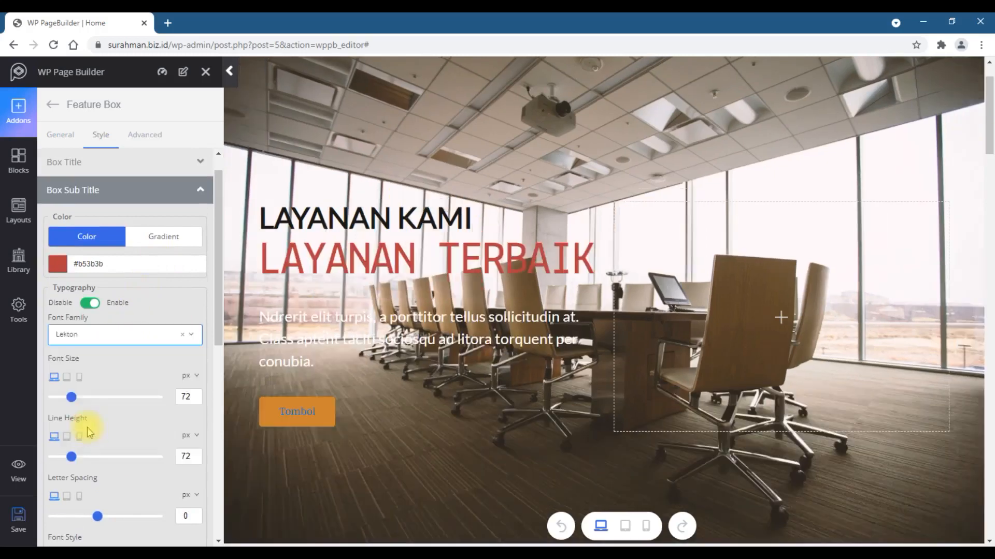
mouse_move(72, 397)
left_mouse_down()
mouse_move(87, 396)
mouse_move(69, 398)
left_mouse_up()
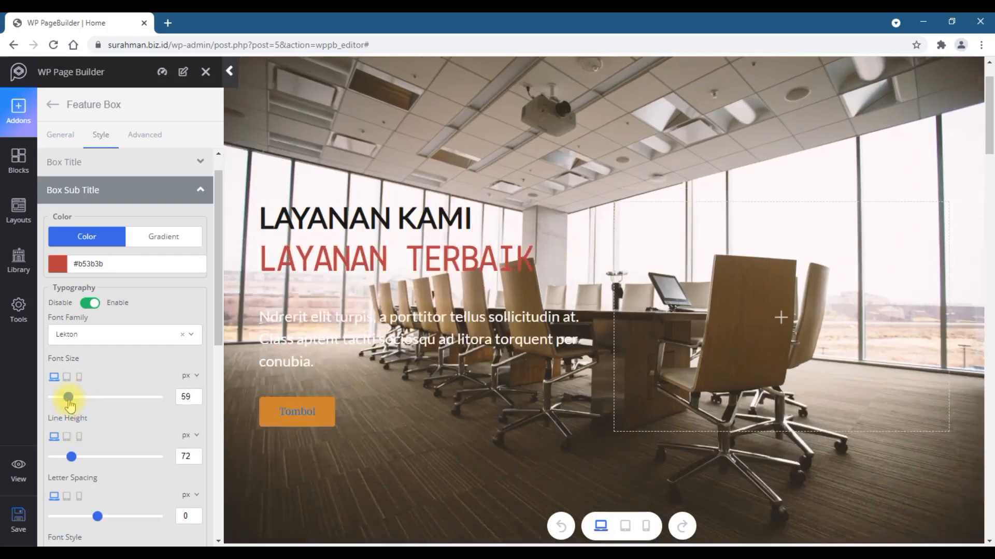
- Change the intro text colour to #4d5a2a
scroll(136, 365, "down", 5)
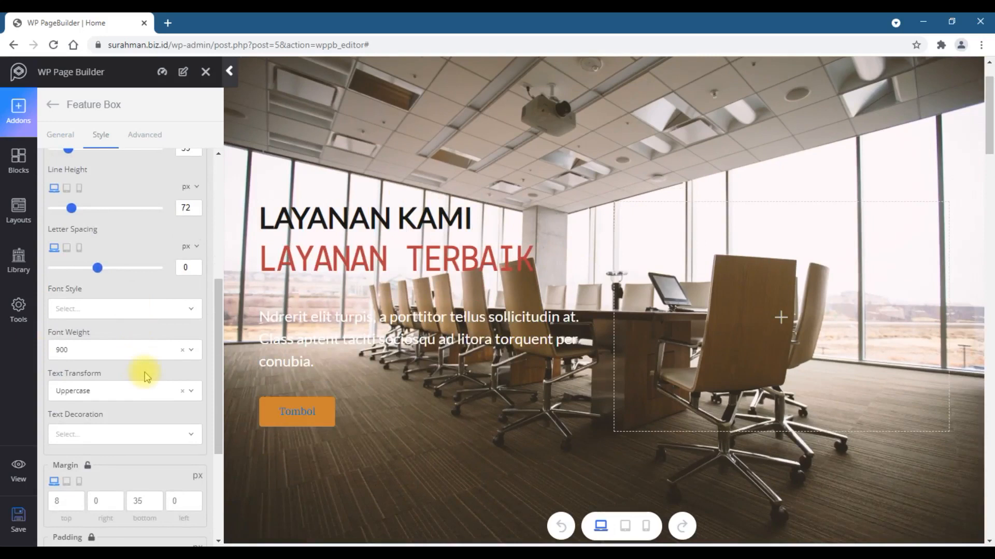
scroll(144, 373, "down", 3)
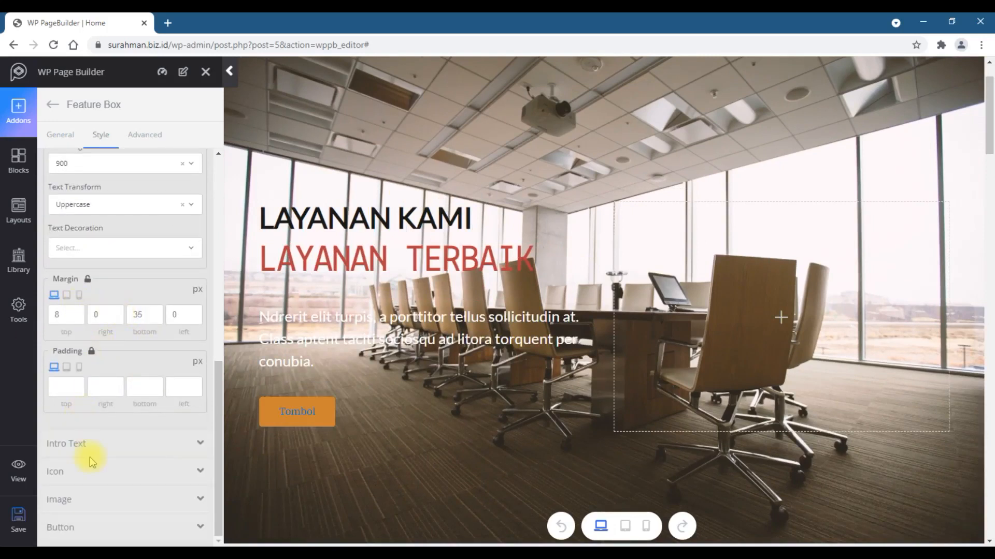
left_click(78, 443)
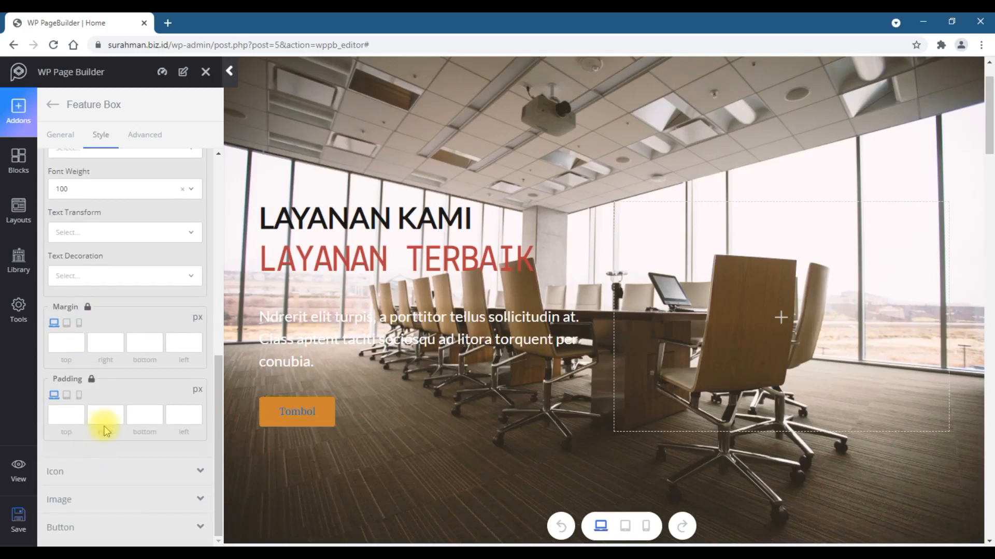
scroll(107, 431, "up", 2)
scroll(107, 431, "up", 5)
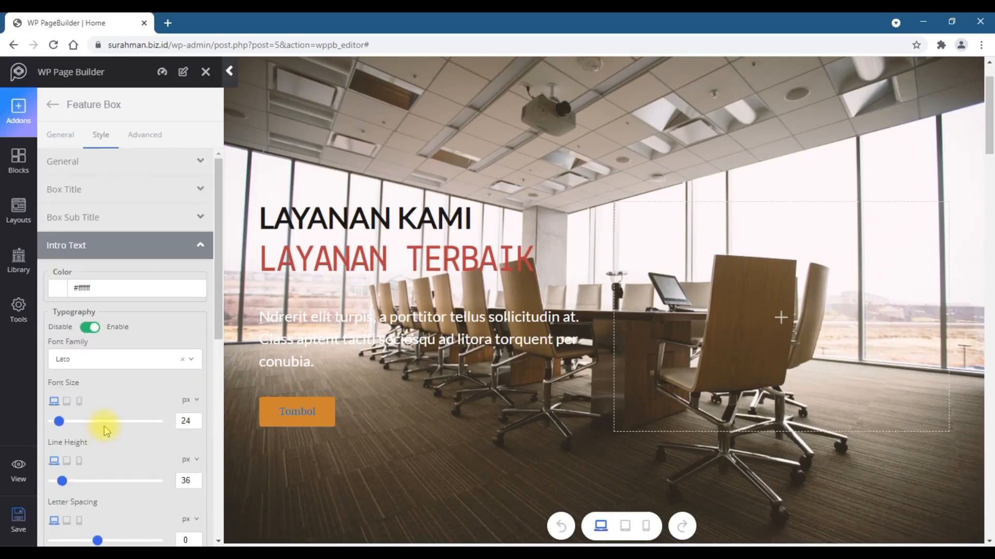
mouse_move(340, 359)
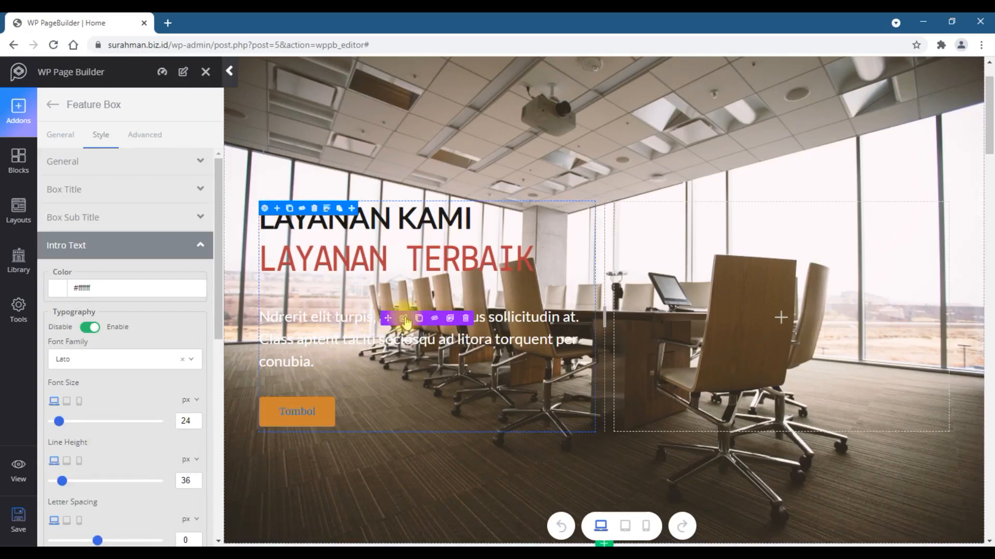
left_click(55, 292)
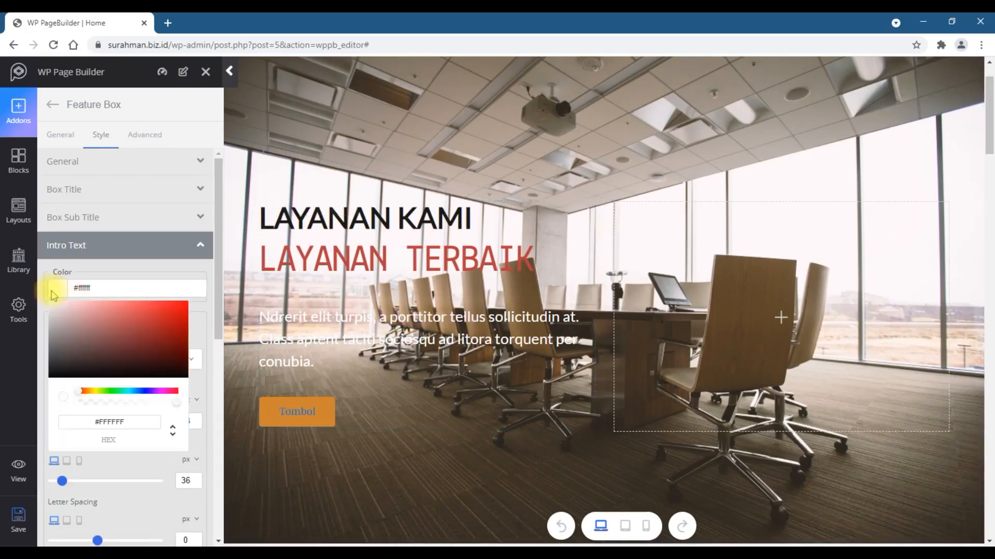
mouse_move(129, 334)
left_mouse_down()
mouse_move(159, 328)
mouse_move(122, 315)
left_mouse_up()
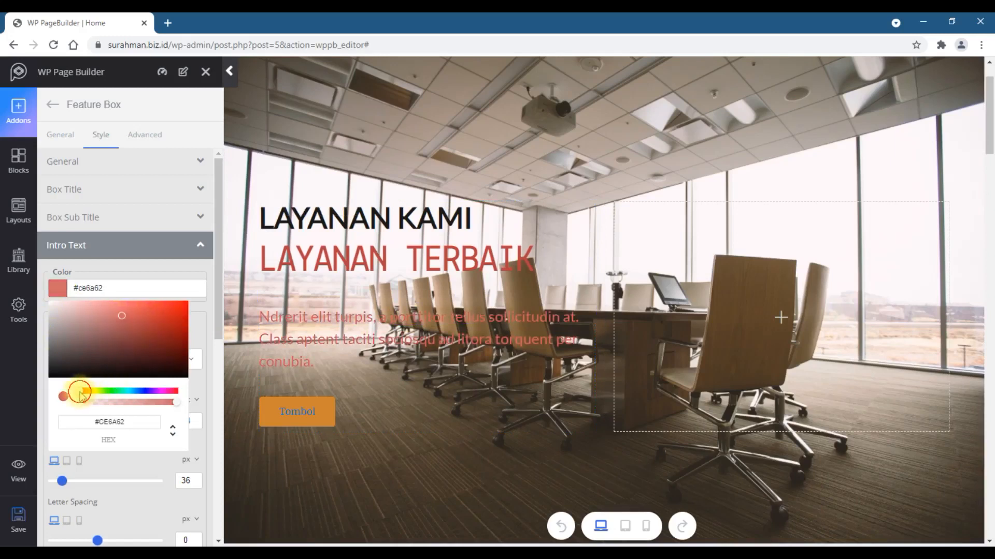
left_click_drag(80, 395, 99, 397)
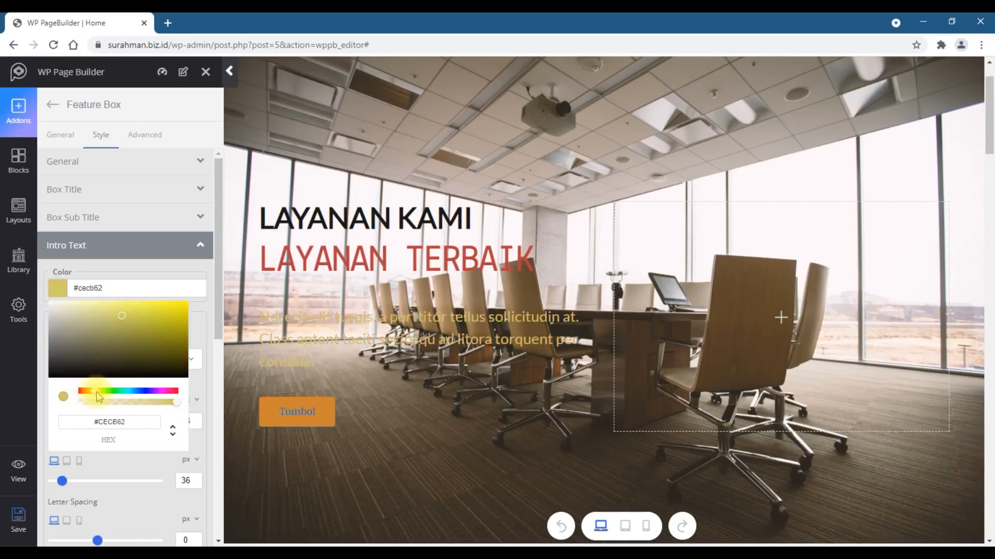
left_click(124, 351)
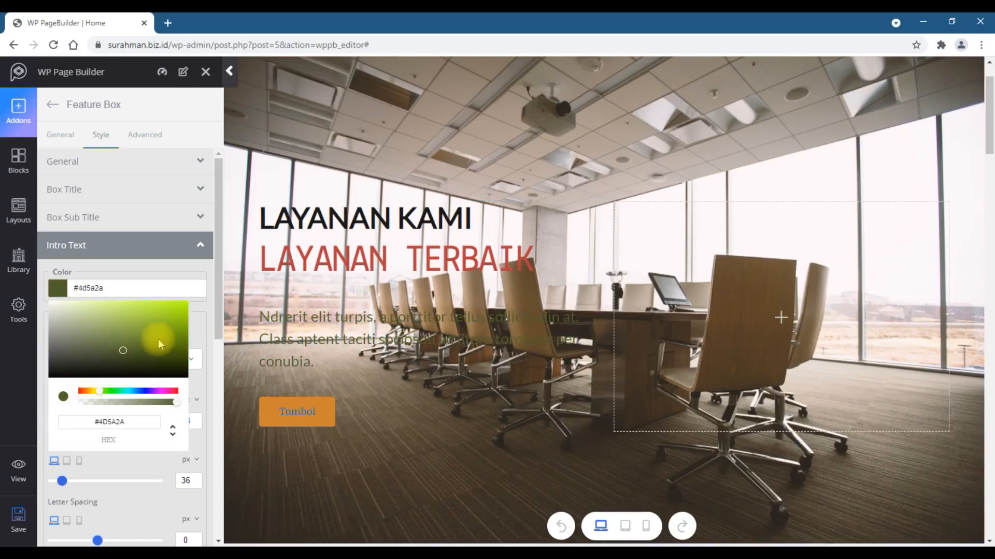
scroll(158, 343, "down", 5)
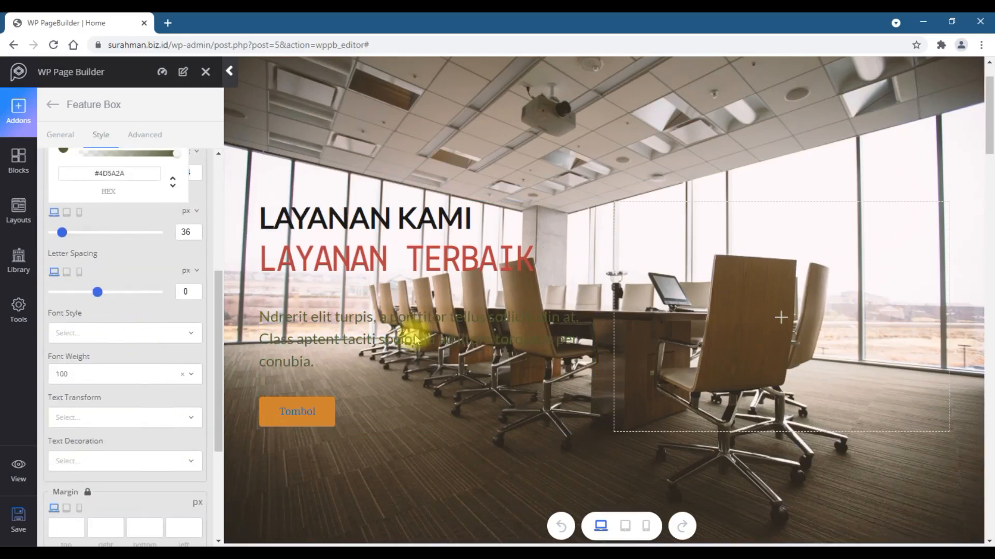
- Save the page and open it on the live site
left_click(14, 526)
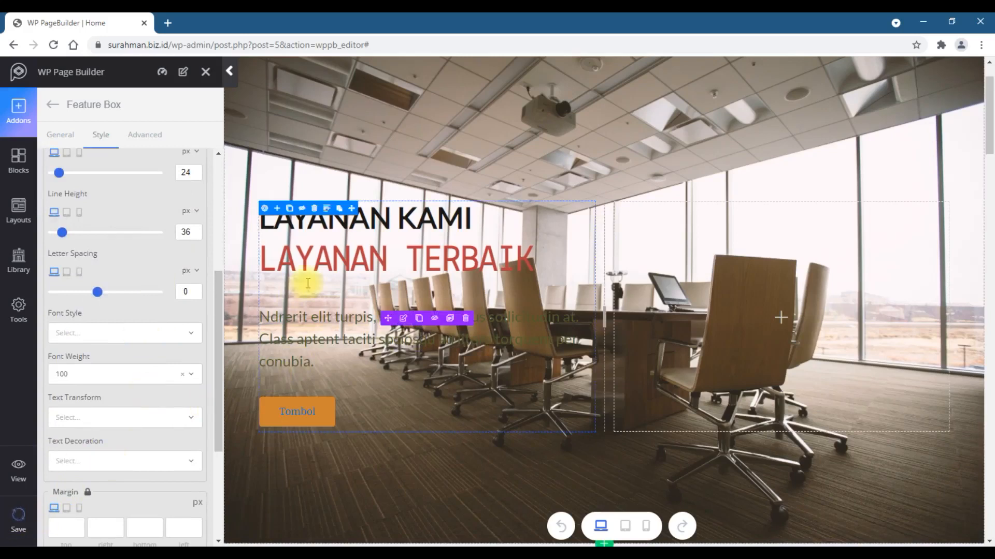
left_click(18, 467)
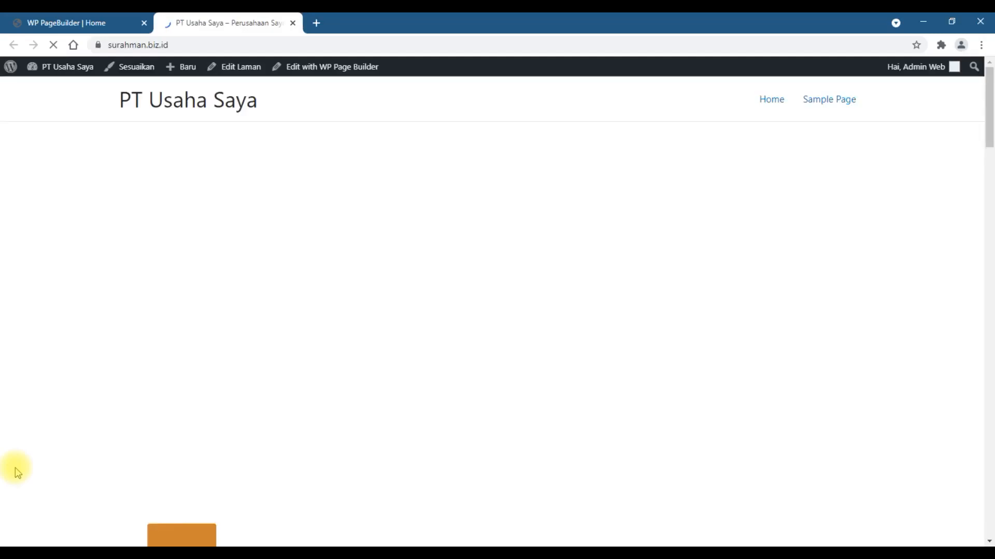
- Review the updated hero section on the live site
scroll(813, 332, "down", 6)
scroll(814, 334, "up", 6)
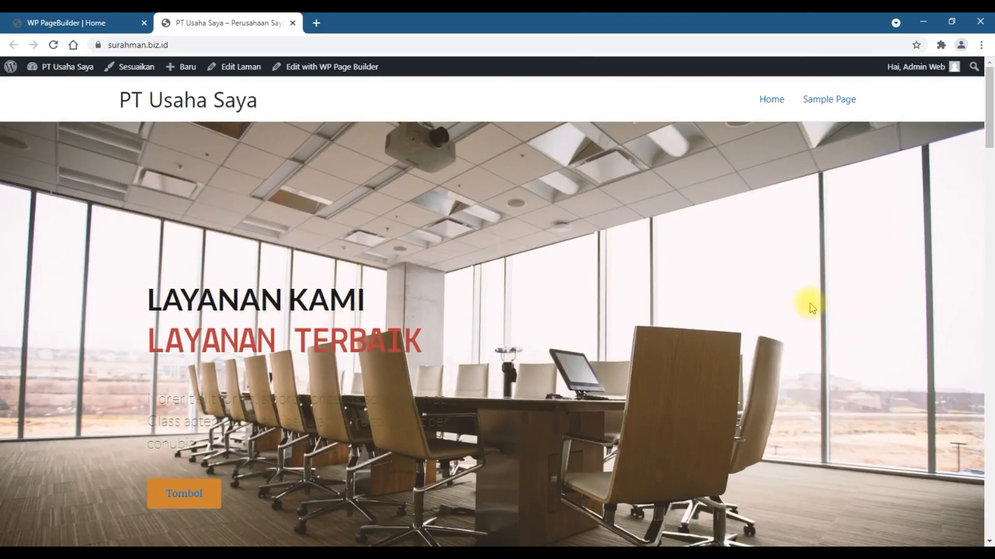
scroll(845, 339, "down", 3)
scroll(846, 340, "up", 3)
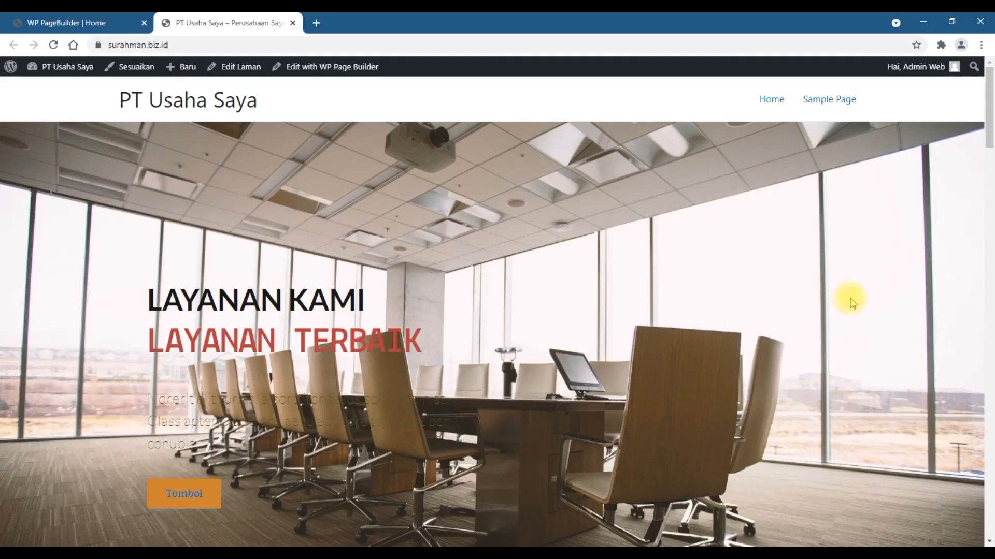
scroll(933, 352, "down", 5)
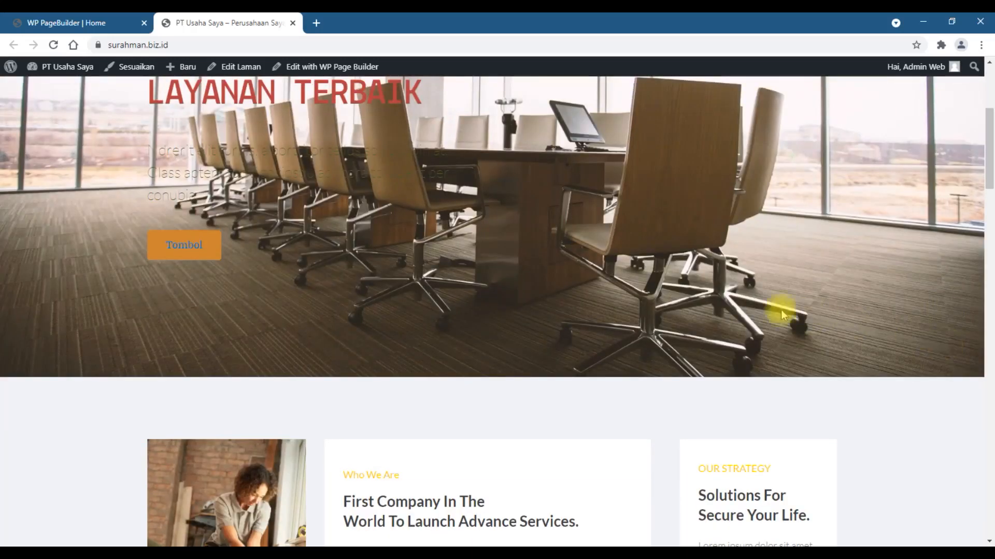
scroll(781, 310, "down", 5)
scroll(767, 311, "up", 10)
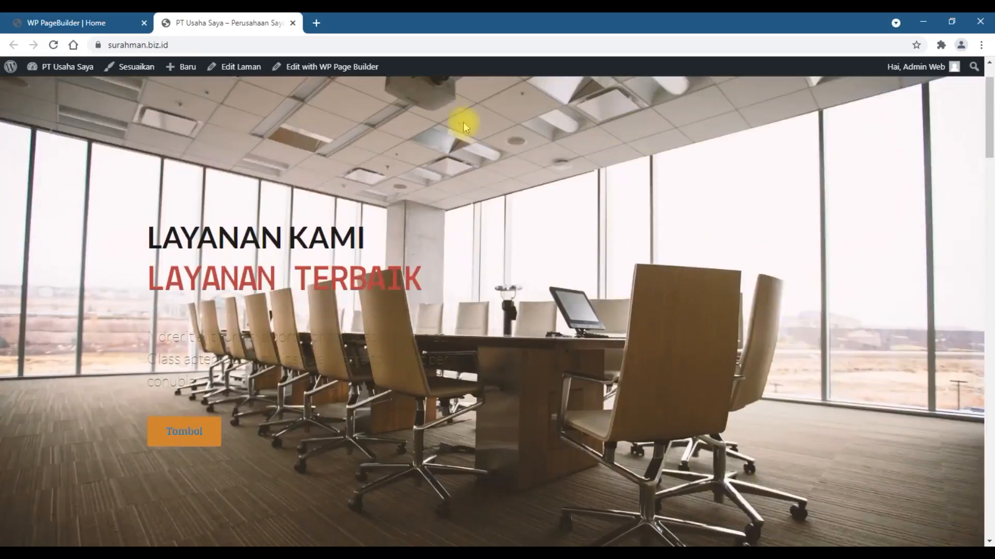
- Return to the editor and examine the style settings of the image column in the section below the hero
left_click(292, 23)
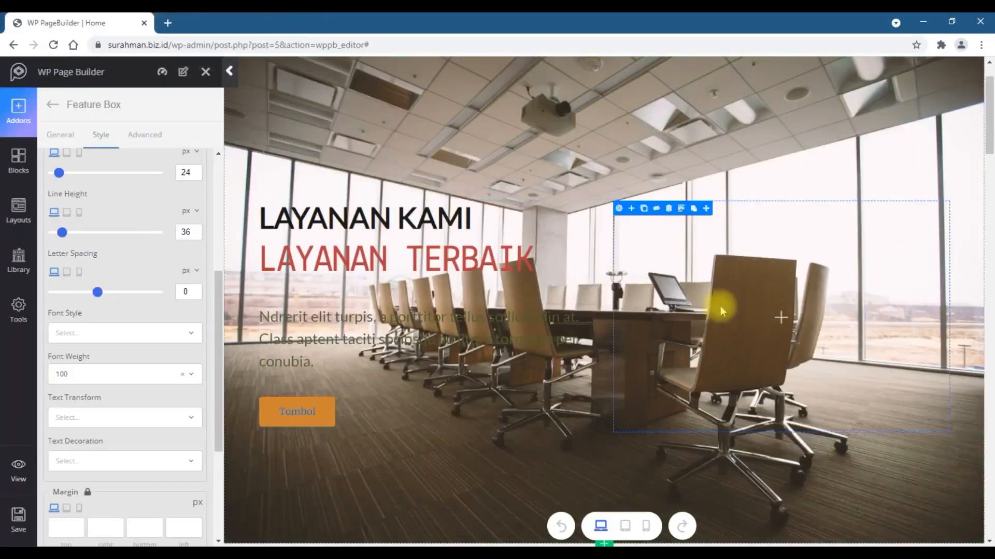
scroll(748, 312, "down", 3)
scroll(501, 284, "down", 6)
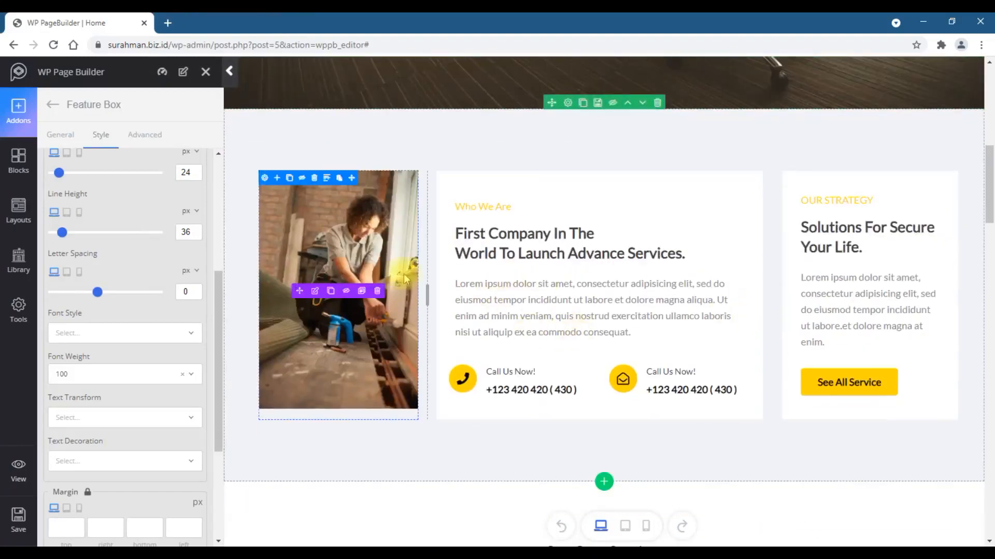
left_click(262, 177)
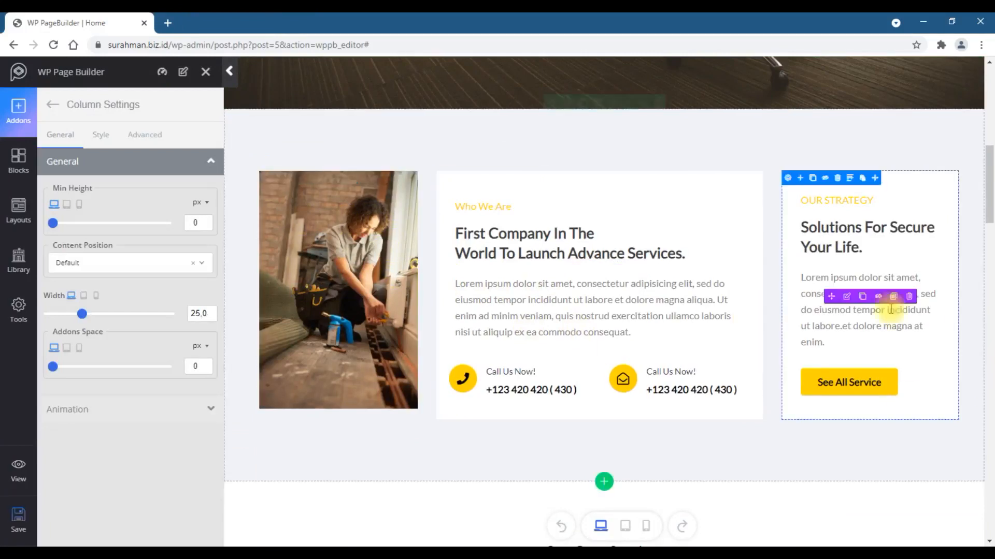
left_click(100, 136)
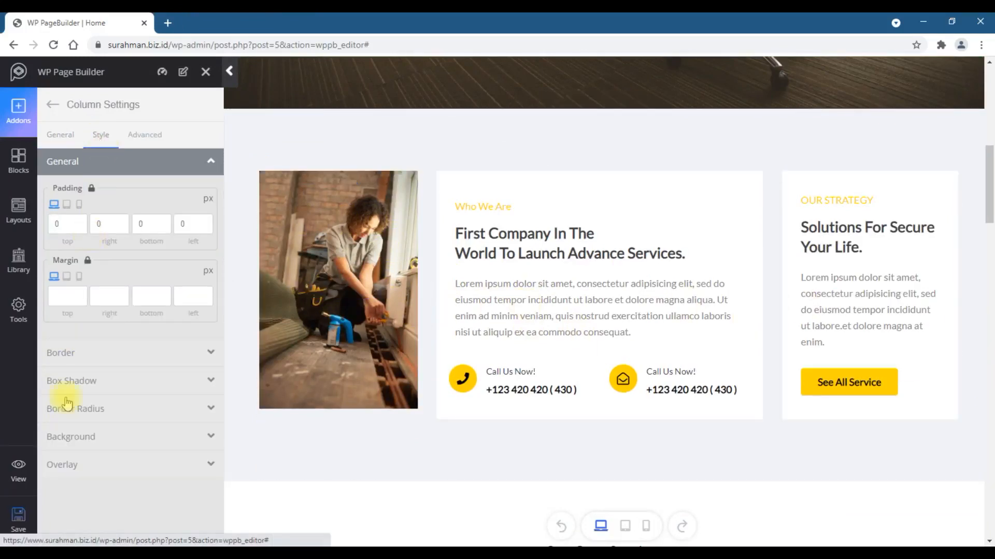
left_click(69, 440)
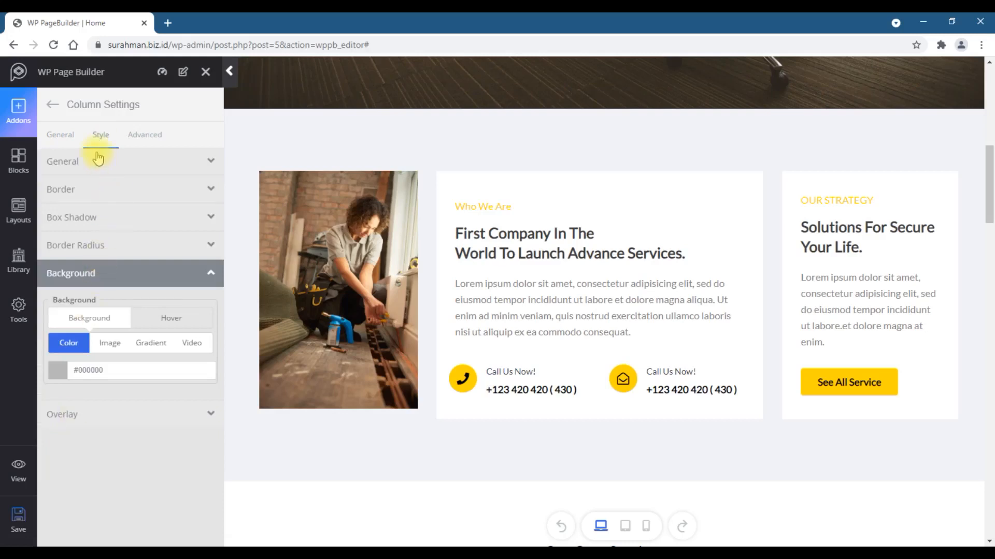
left_click(315, 291)
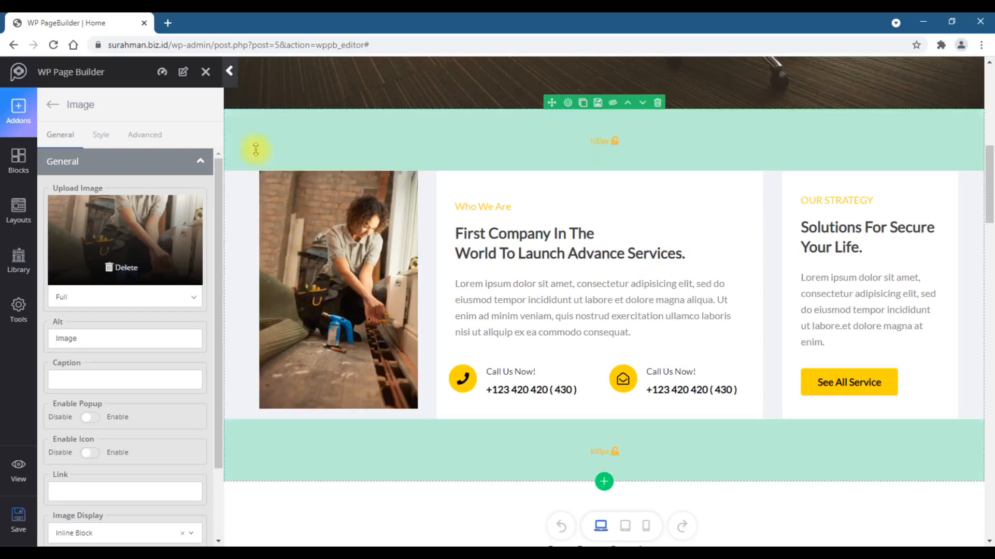
left_click(264, 177)
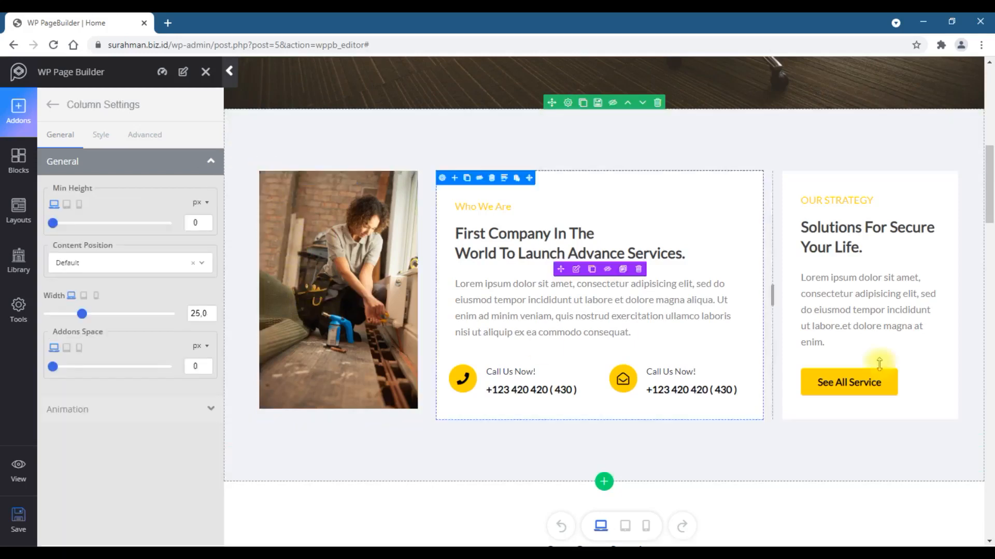
left_click(102, 136)
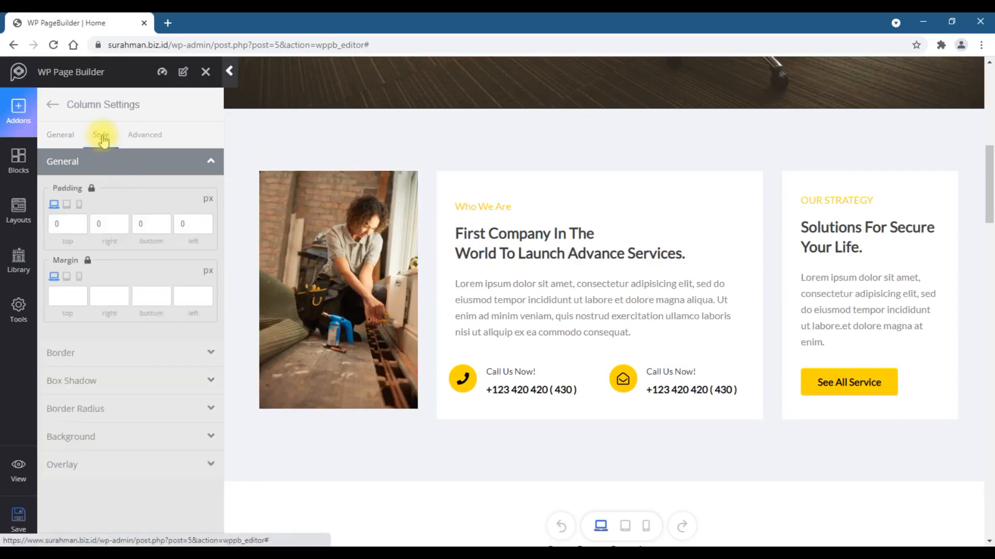
left_click(57, 135)
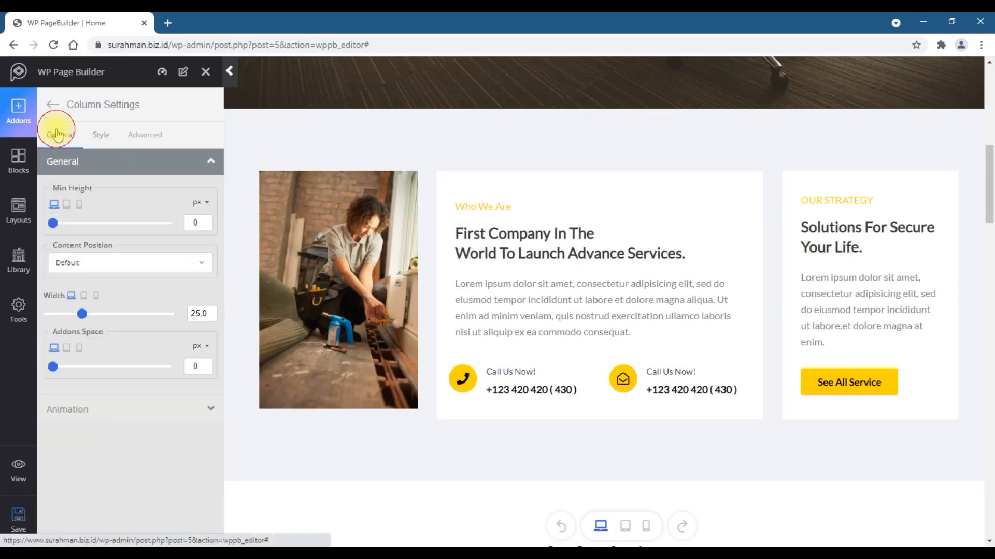
left_click(98, 138)
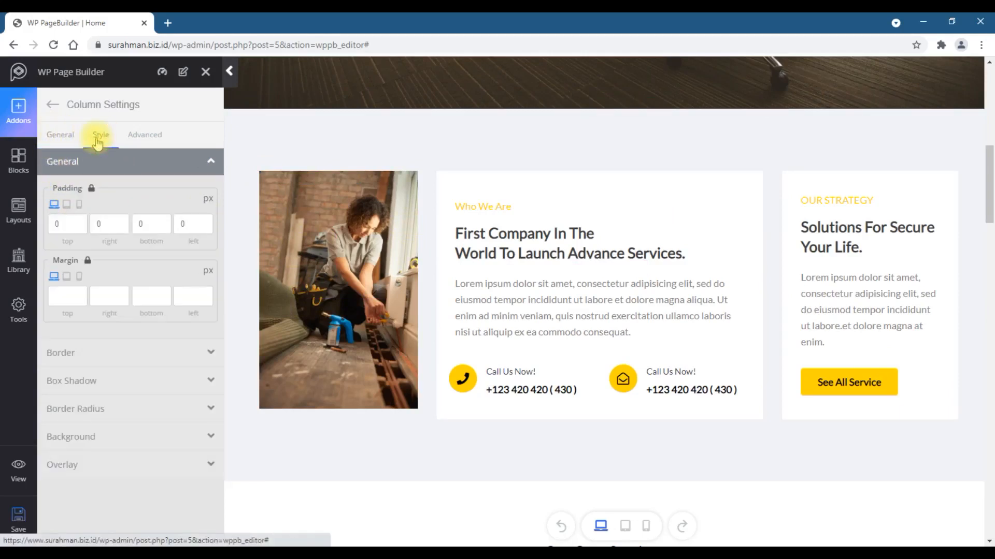
- Give the image column an overlay colour of #d22525 with 0.6 opacity
left_click(111, 467)
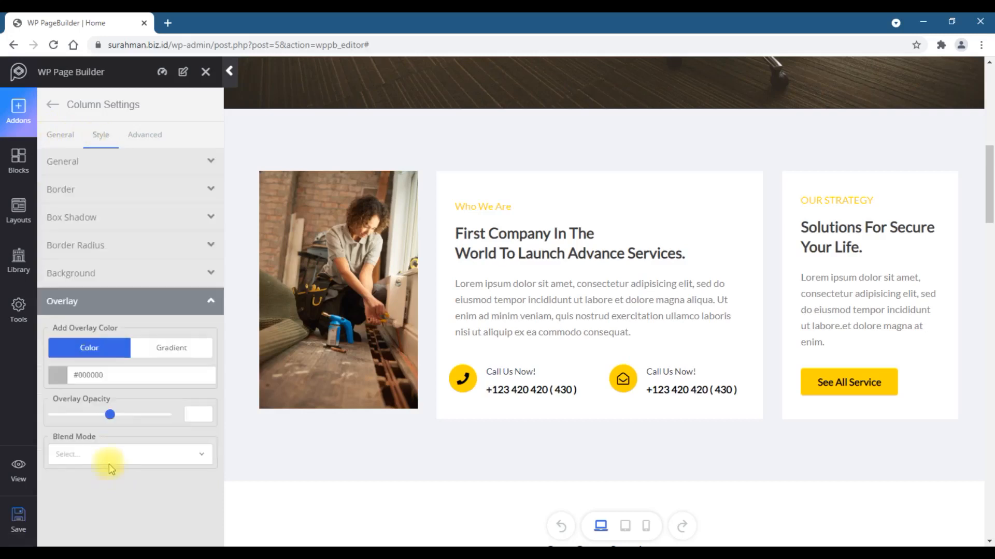
left_click(58, 375)
left_click(101, 447)
left_click(111, 427)
left_click_drag(111, 428, 158, 452)
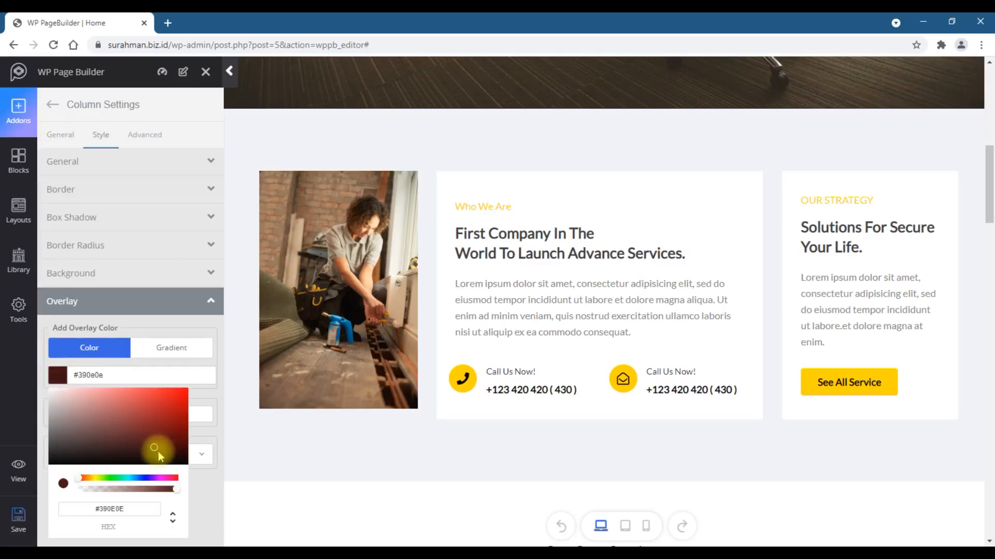
left_click(157, 329)
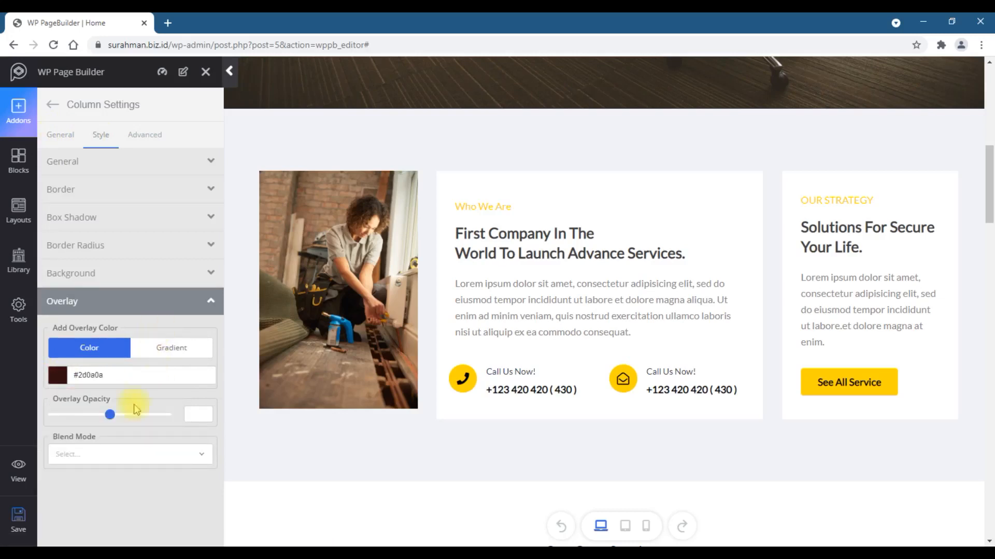
left_click_drag(114, 419, 142, 426)
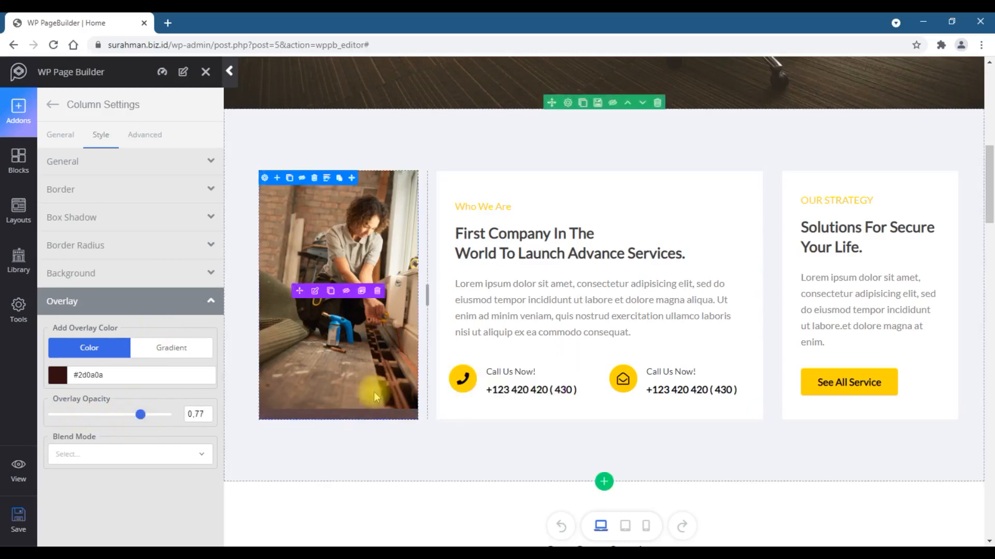
mouse_move(140, 414)
left_mouse_down()
mouse_move(107, 422)
mouse_move(163, 402)
left_mouse_up()
left_click(83, 375)
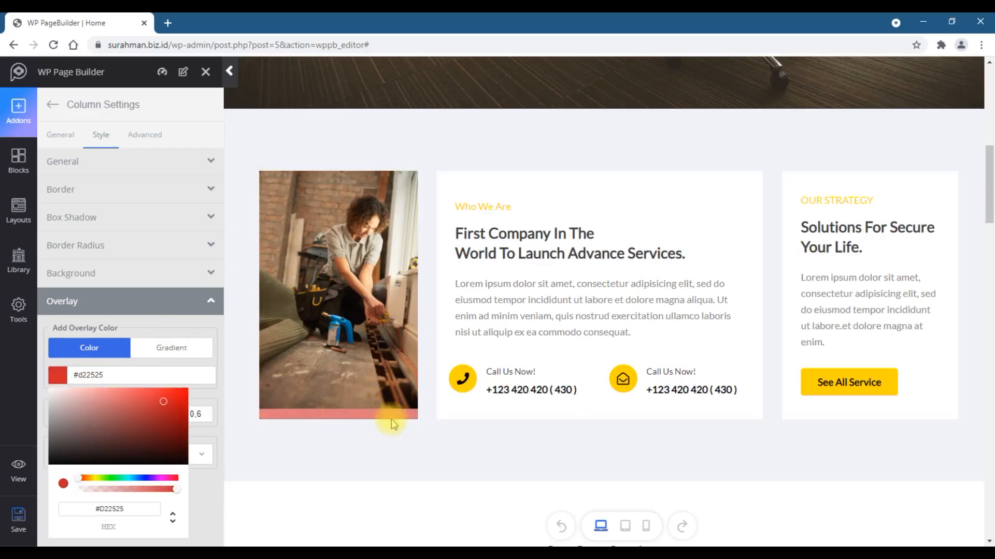
left_click(214, 390)
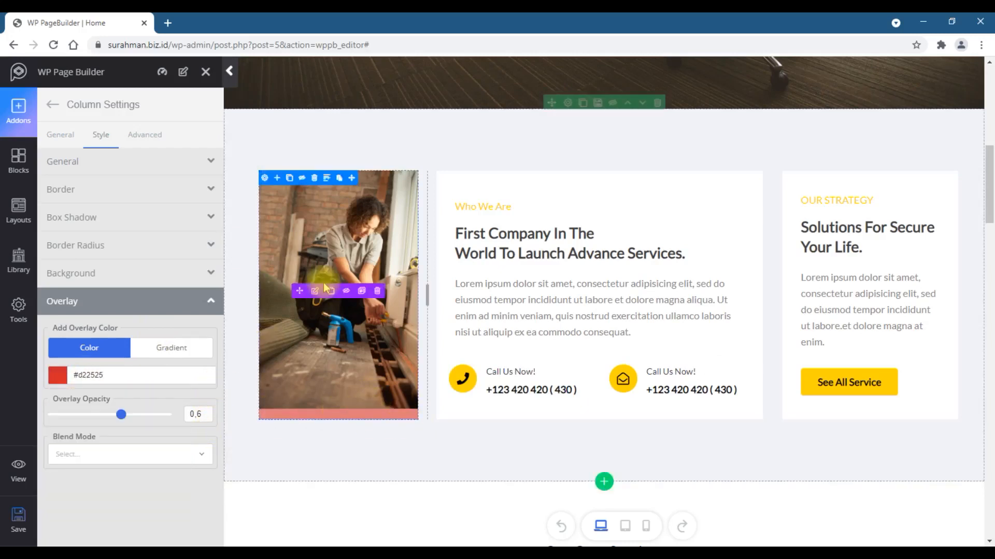
- Inspect the settings of the image, Feature Box and Call Us Now addons
left_click(315, 290)
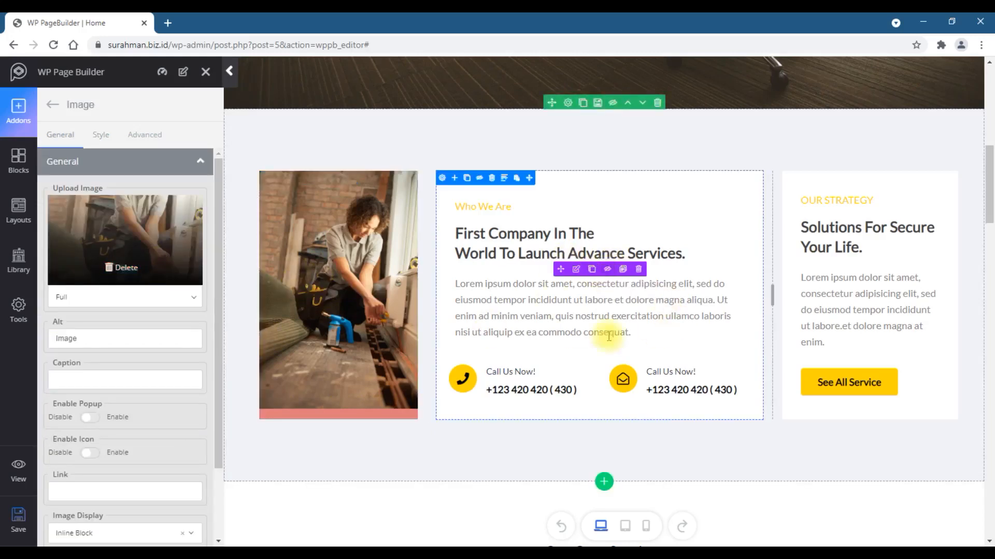
left_click(577, 271)
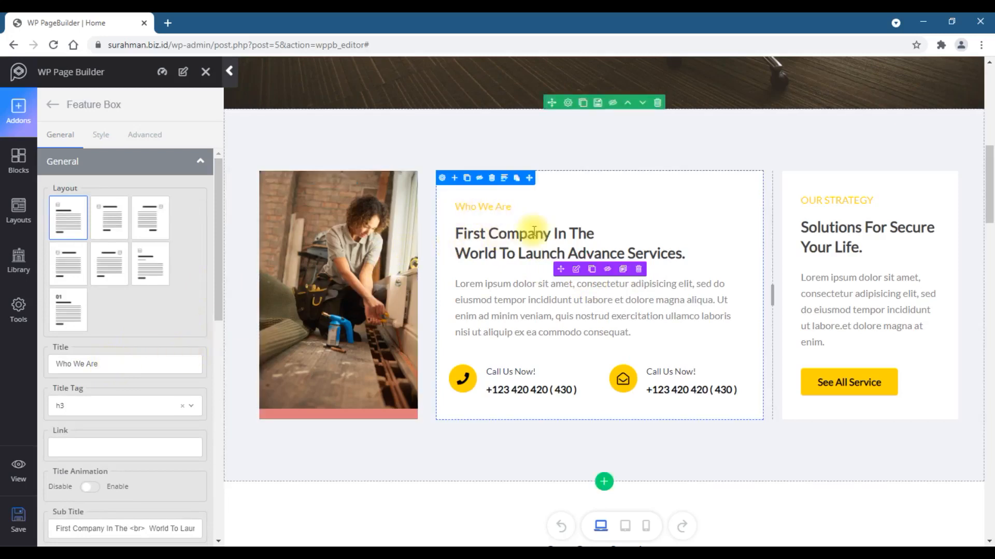
scroll(120, 313, "down", 3)
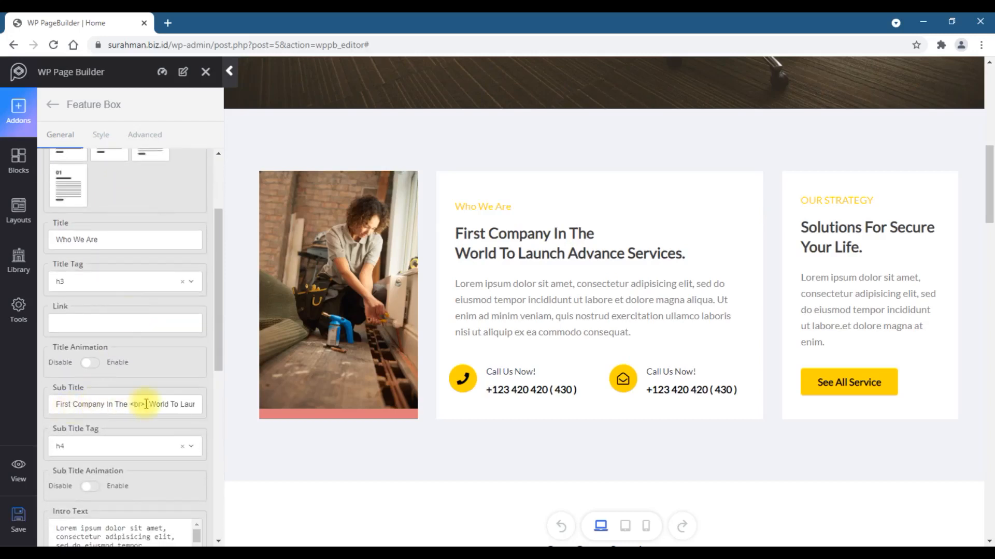
scroll(176, 404, "down", 3)
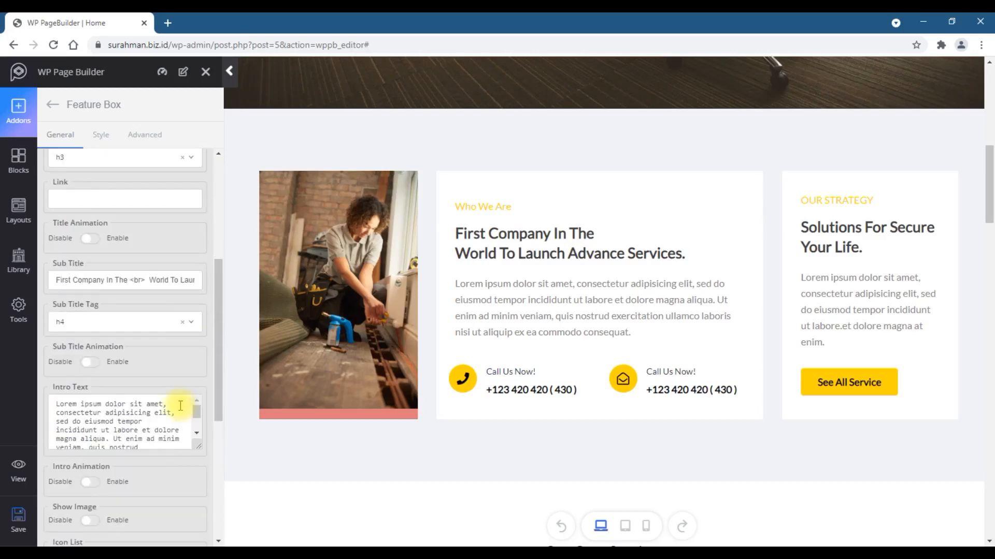
scroll(163, 404, "down", 2)
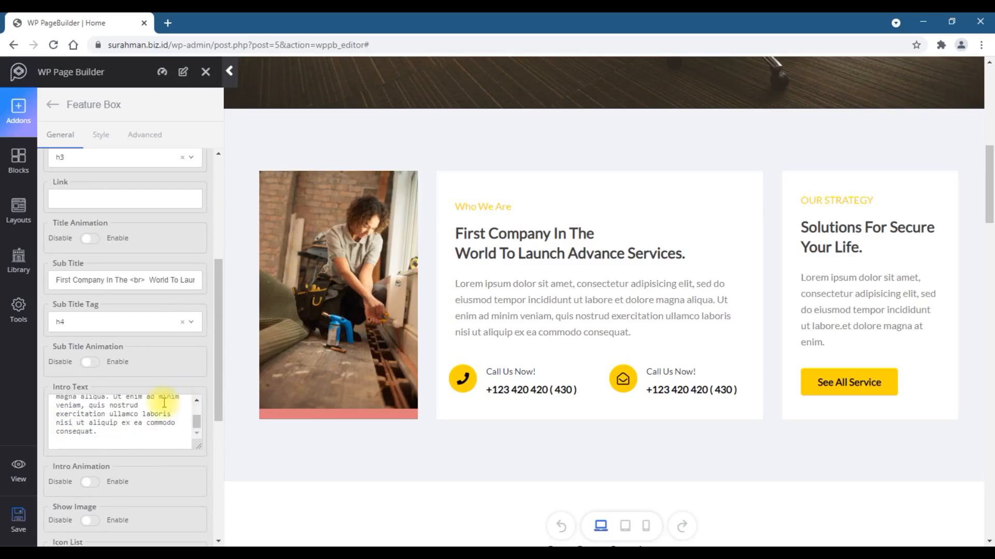
scroll(164, 403, "down", 3)
mouse_move(471, 387)
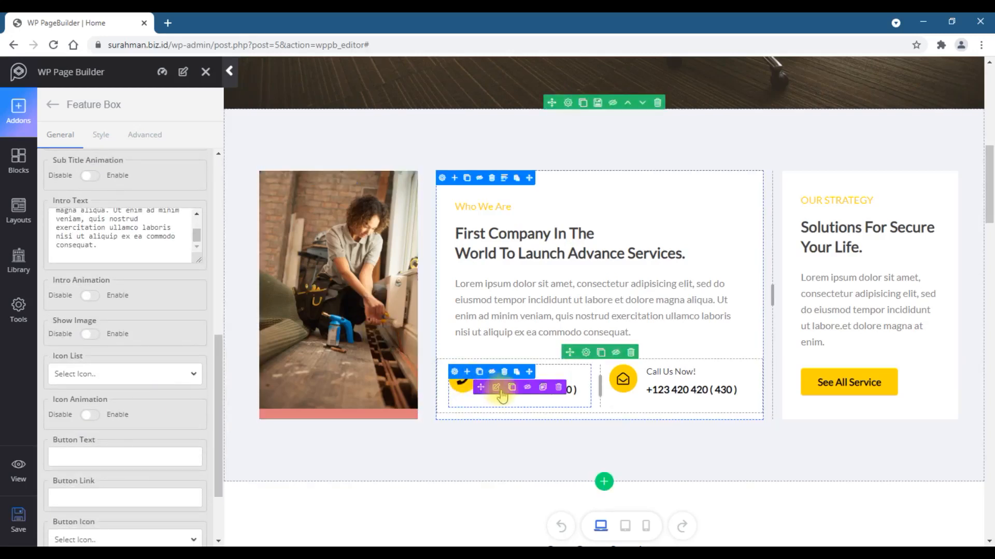
left_click(495, 388)
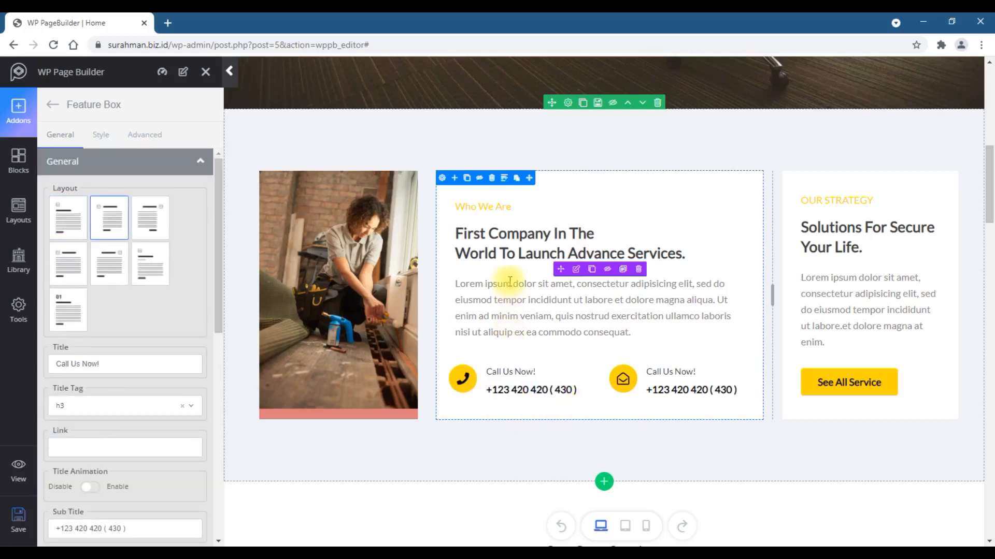
- Set the middle feature column's background to #ffffff and enable both its box shadow and hover box shadow
left_click(441, 179)
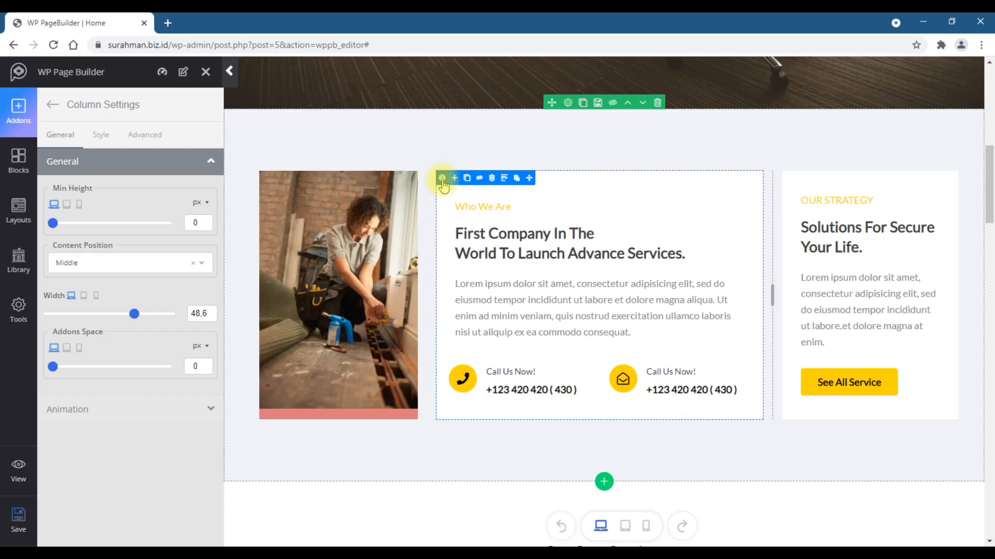
left_click(101, 136)
left_click(77, 438)
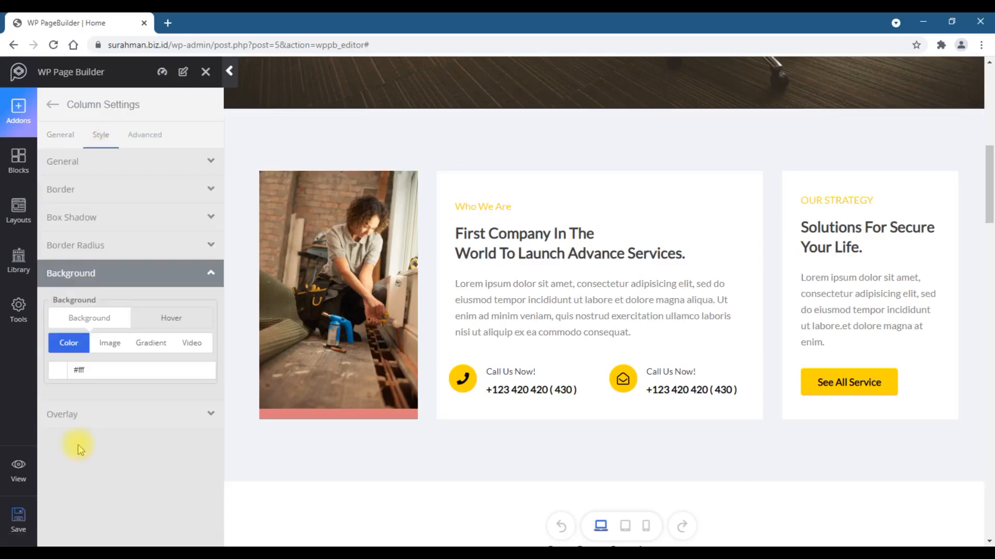
left_click(88, 375)
mouse_move(91, 427)
left_mouse_down()
mouse_move(143, 405)
mouse_move(147, 419)
mouse_move(175, 396)
mouse_move(112, 398)
mouse_move(49, 380)
left_mouse_up()
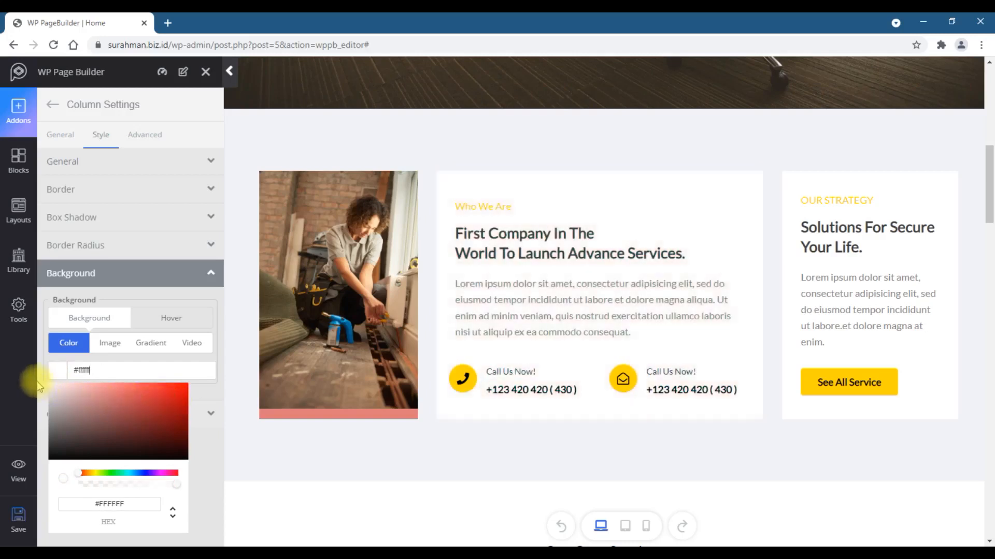
left_click(205, 399)
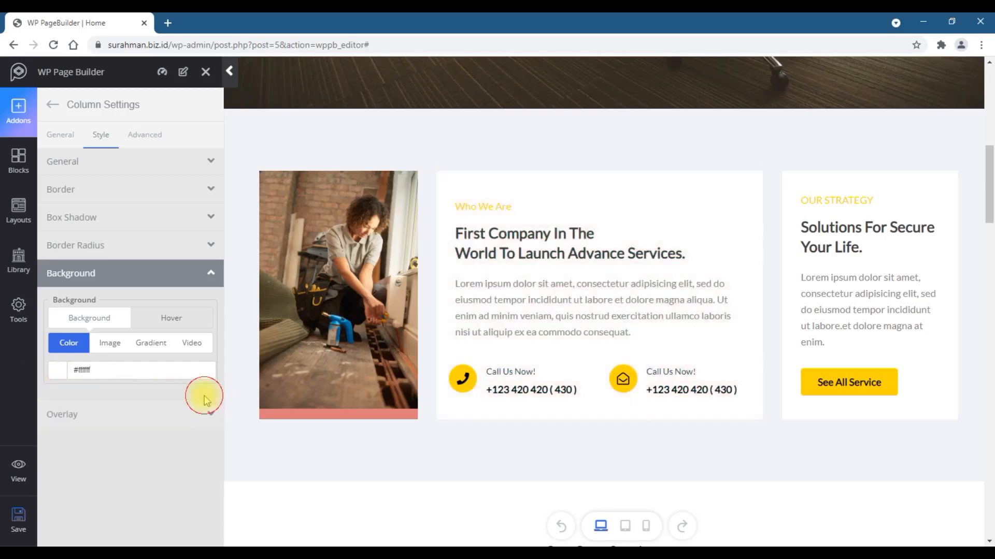
left_click(105, 218)
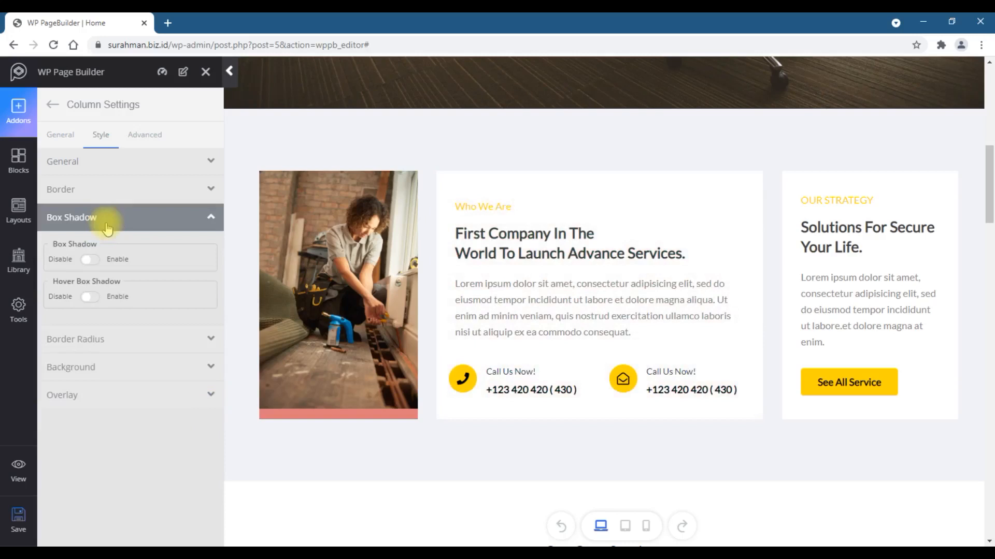
left_click(93, 260)
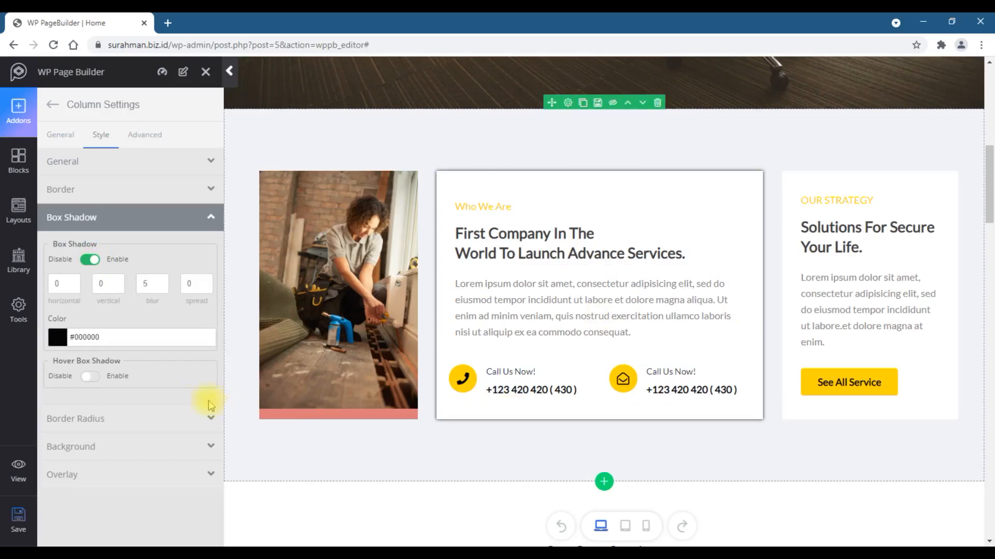
left_click(92, 377)
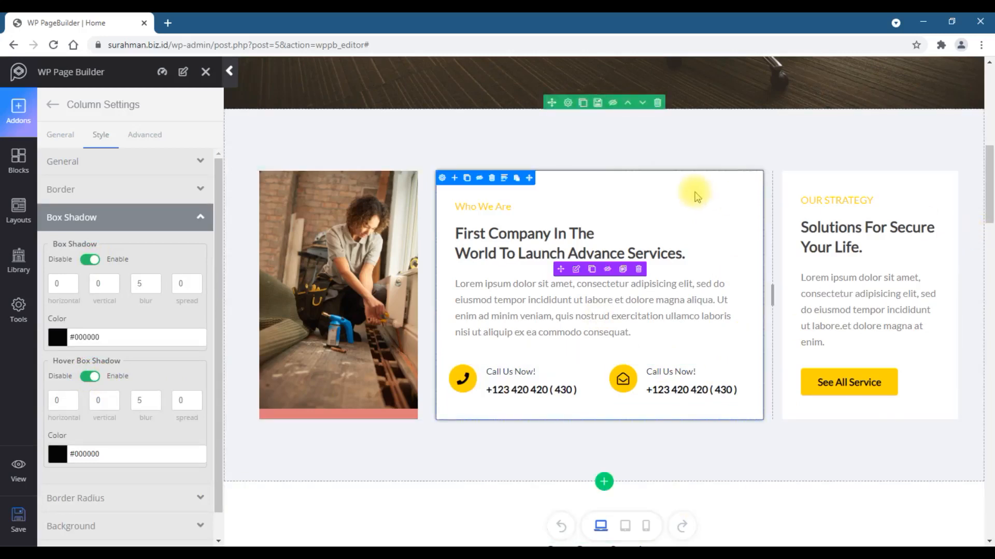
left_click(575, 270)
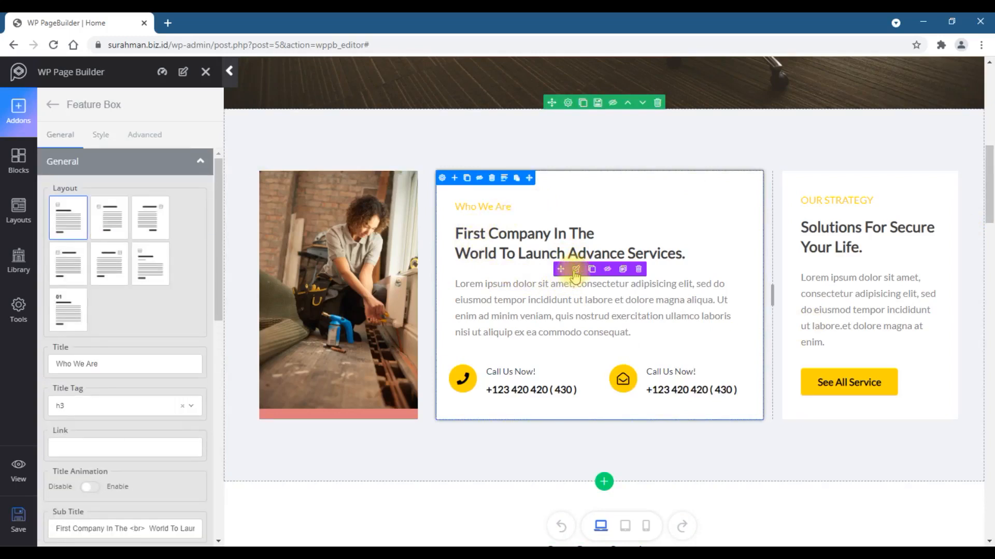
- Set the background colour of the section row below the hero to #dfe5e6
scroll(171, 305, "down", 5)
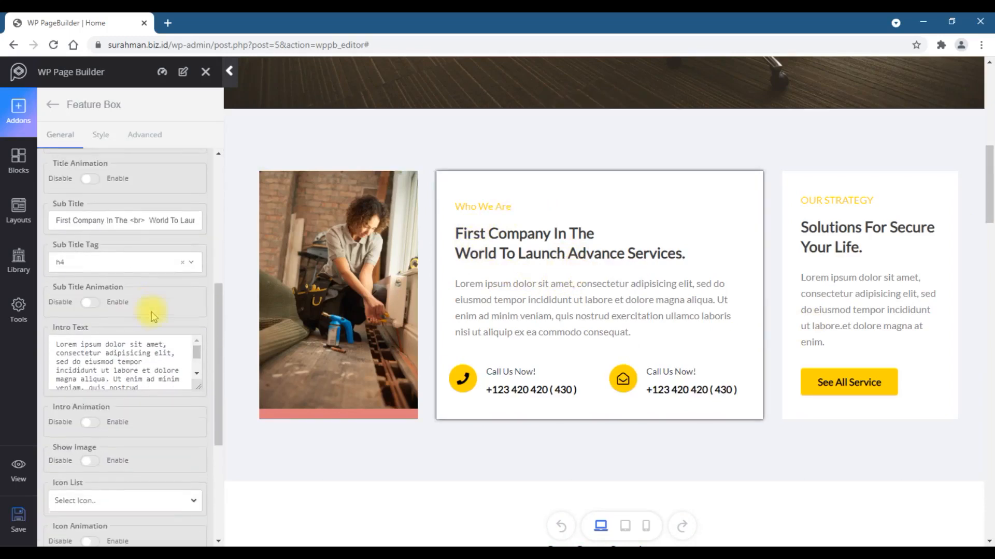
scroll(151, 312, "down", 5)
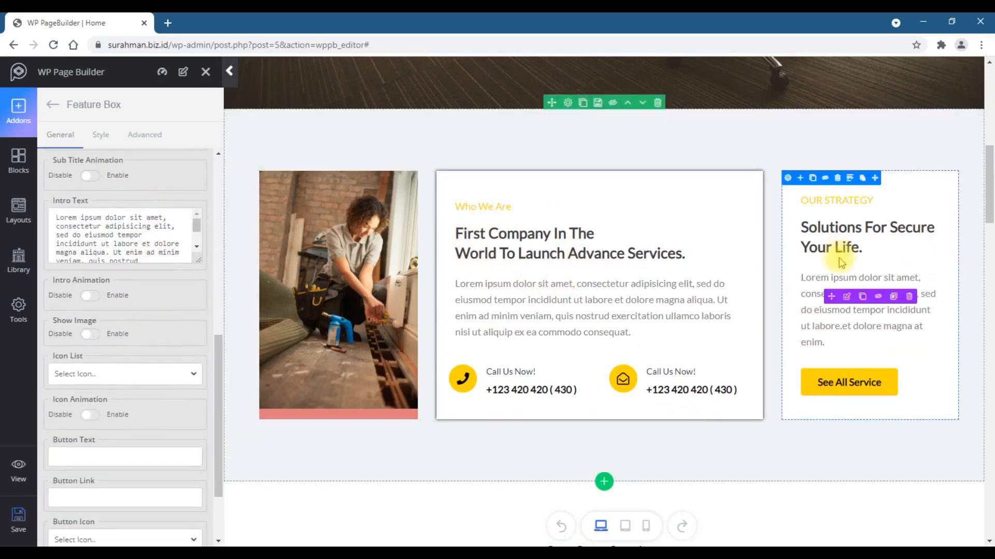
scroll(571, 298, "up", 3)
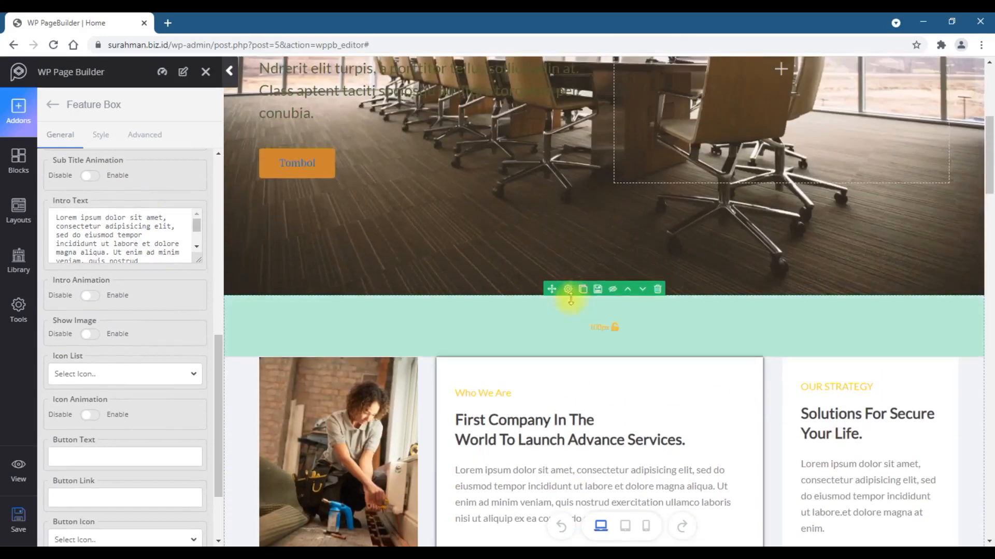
left_click(567, 290)
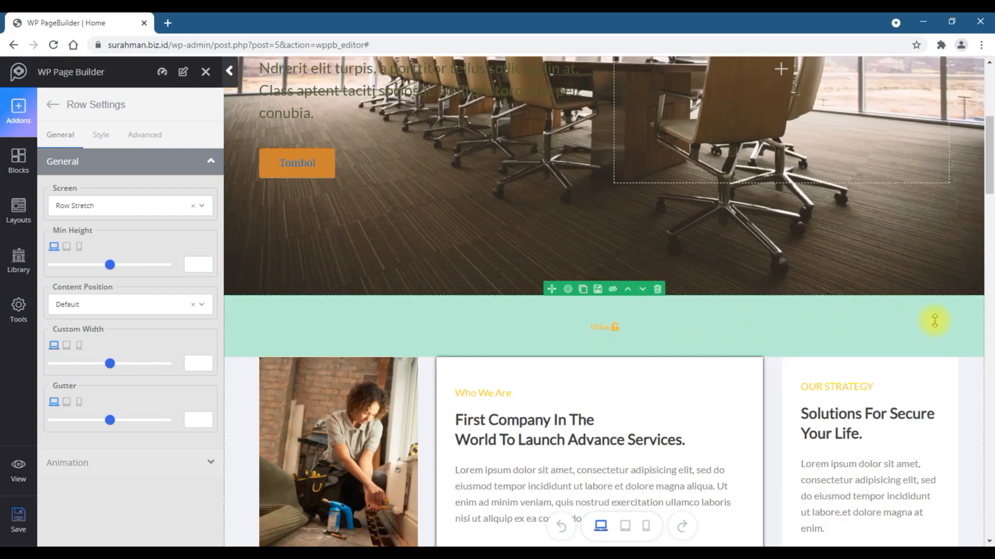
scroll(935, 322, "down", 3)
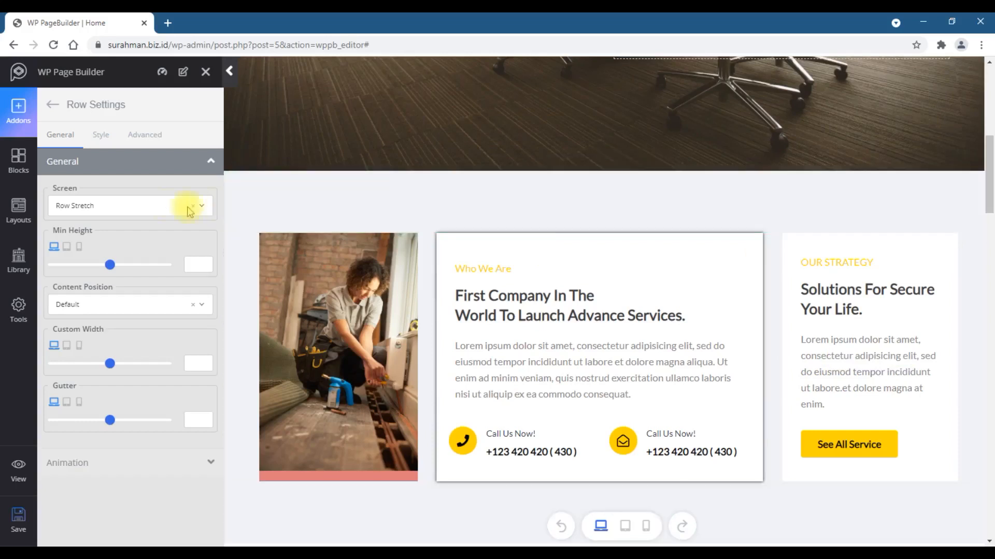
left_click(100, 135)
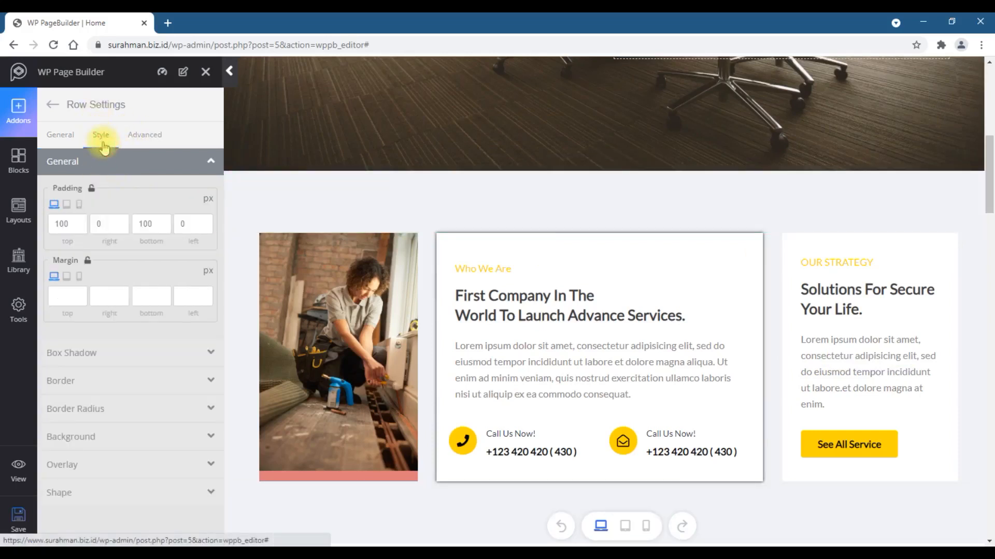
left_click(72, 437)
left_click(57, 370)
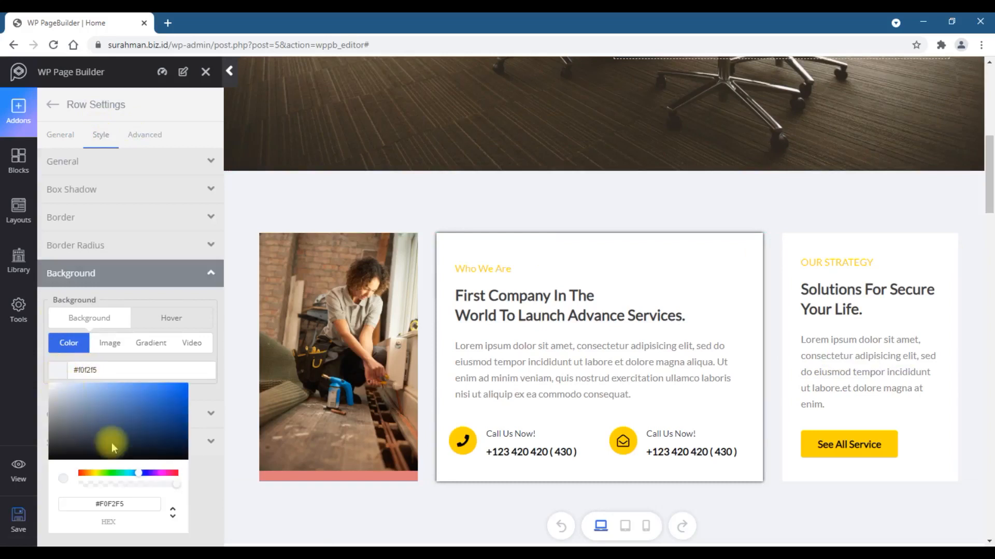
left_click(151, 413)
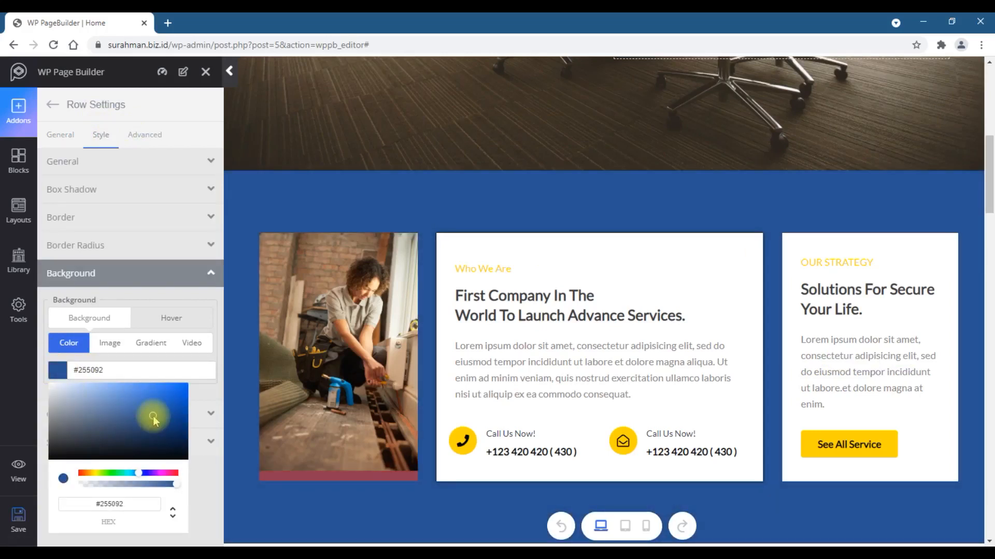
mouse_move(154, 421)
left_mouse_down()
mouse_move(40, 382)
mouse_move(56, 397)
left_mouse_up()
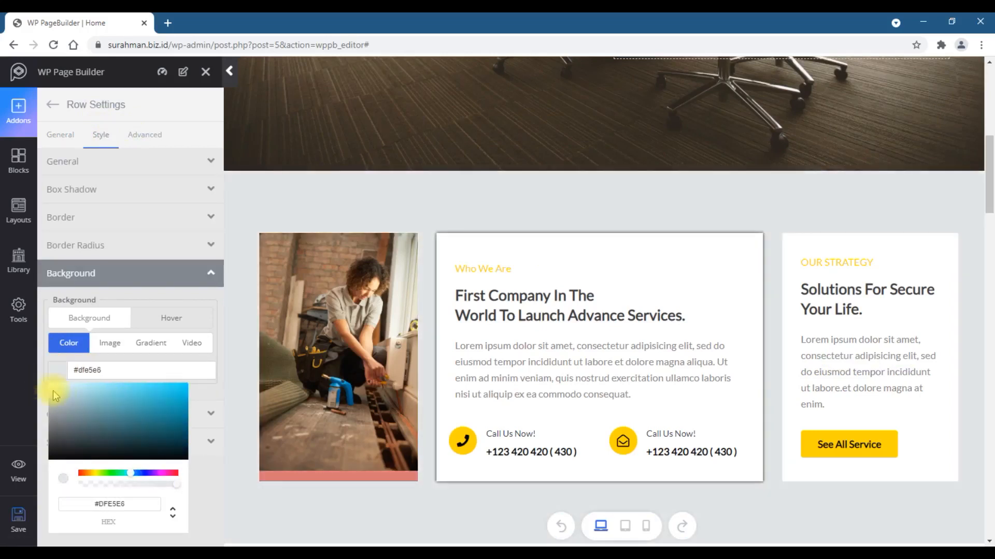
left_click(453, 195)
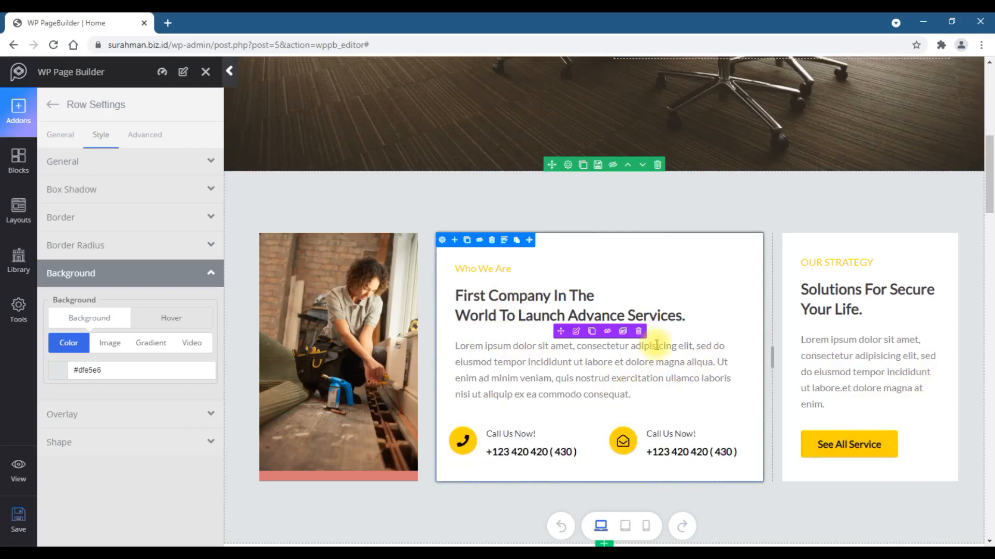
- Review the remaining page sections from the services grid down to the client logos
scroll(725, 391, "down", 9)
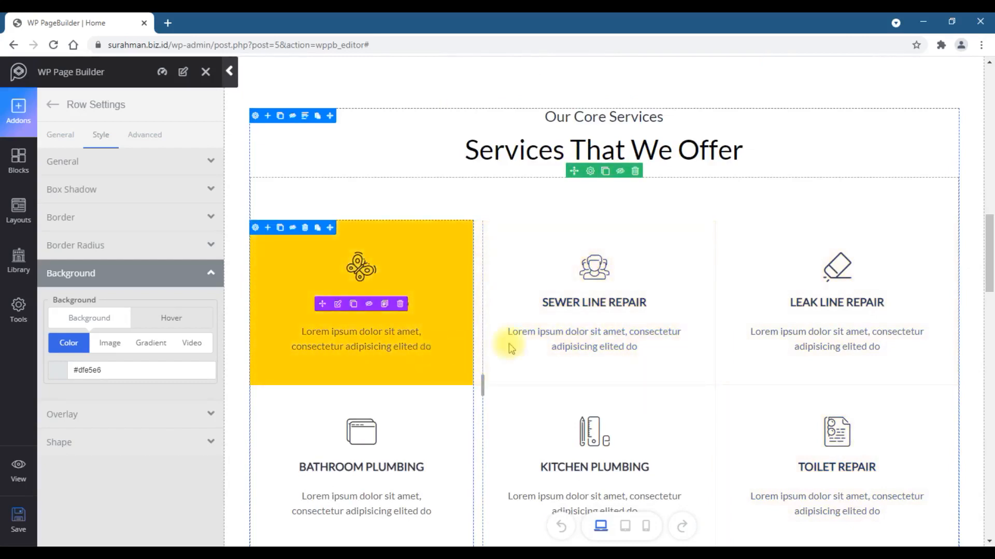
scroll(844, 309, "down", 1)
scroll(844, 309, "down", 2)
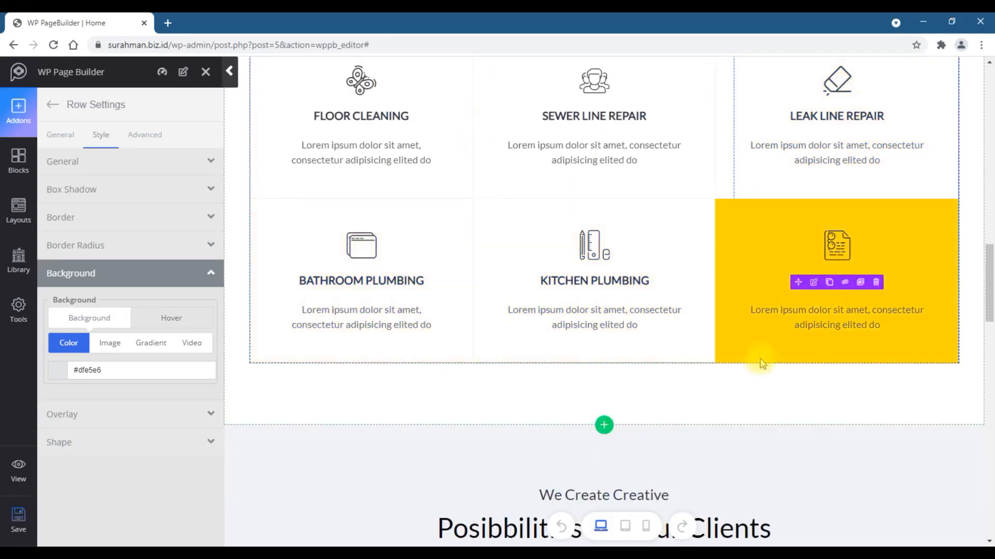
scroll(762, 364, "up", 3)
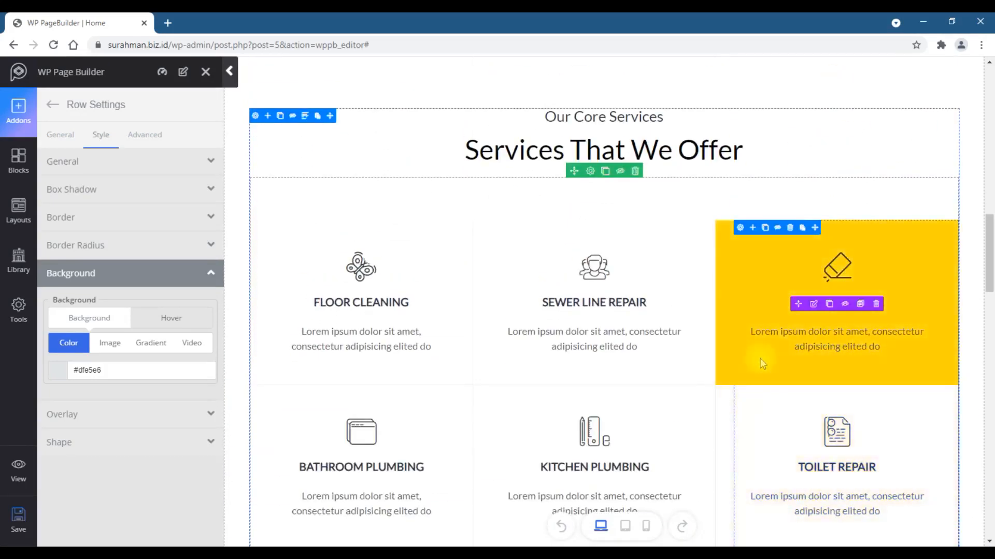
scroll(762, 363, "up", 2)
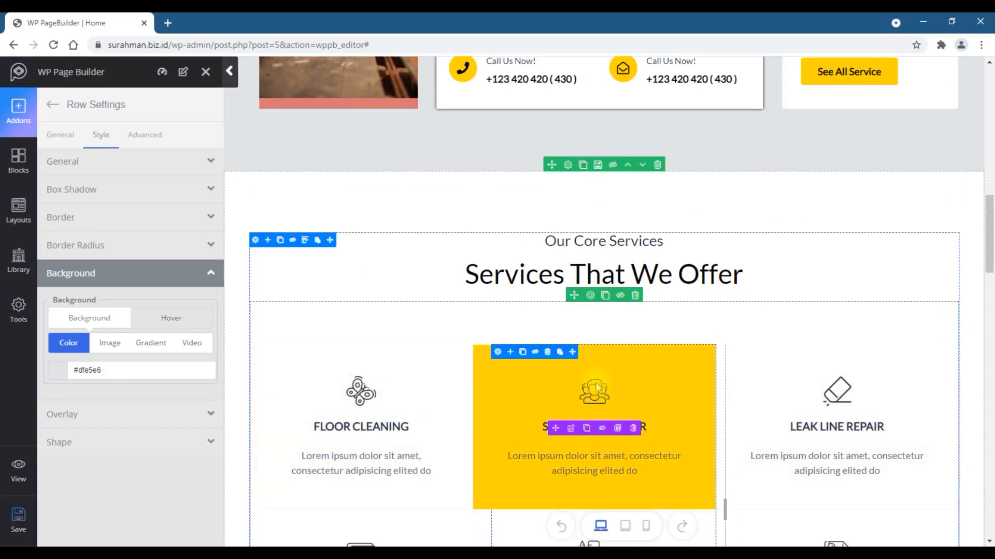
scroll(968, 444, "down", 4)
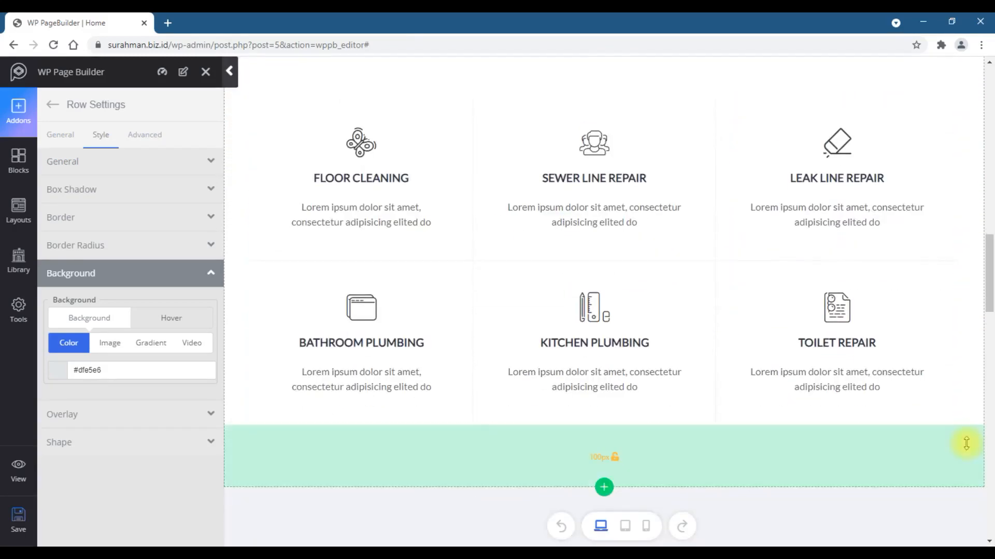
scroll(968, 445, "down", 8)
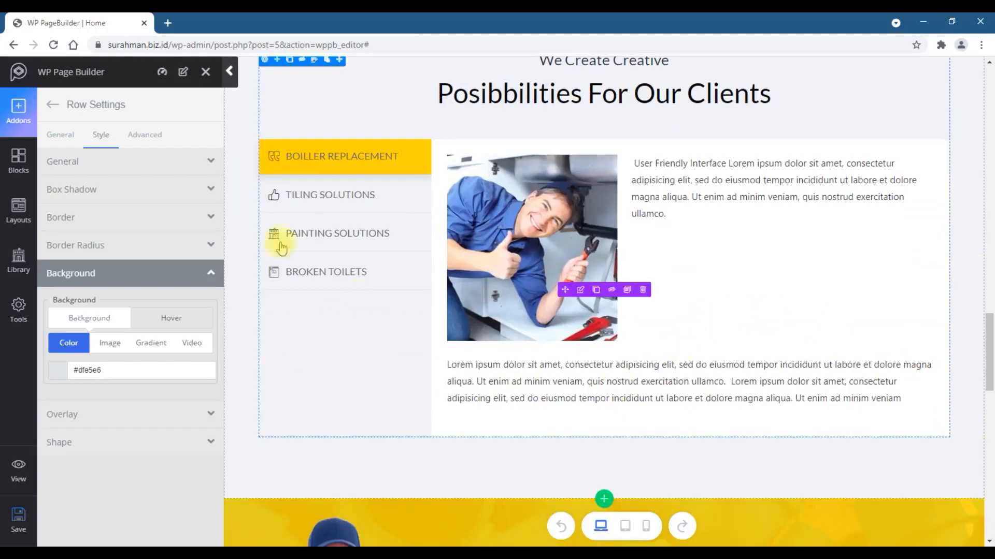
scroll(775, 361, "down", 10)
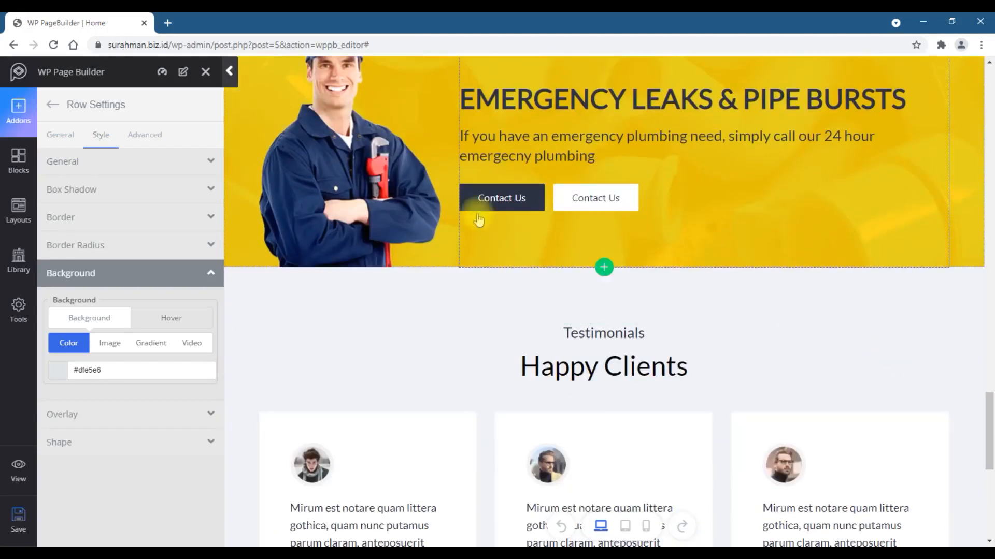
scroll(755, 286, "down", 3)
scroll(725, 438, "down", 2)
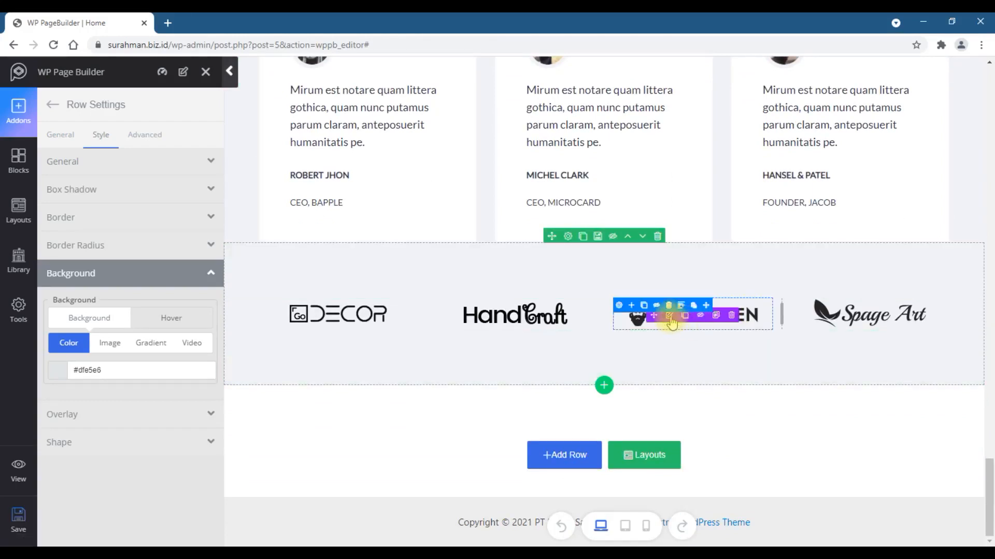
- Inspect the Gentlemen logo's image settings and collapse the builder sidebar
left_click(669, 317)
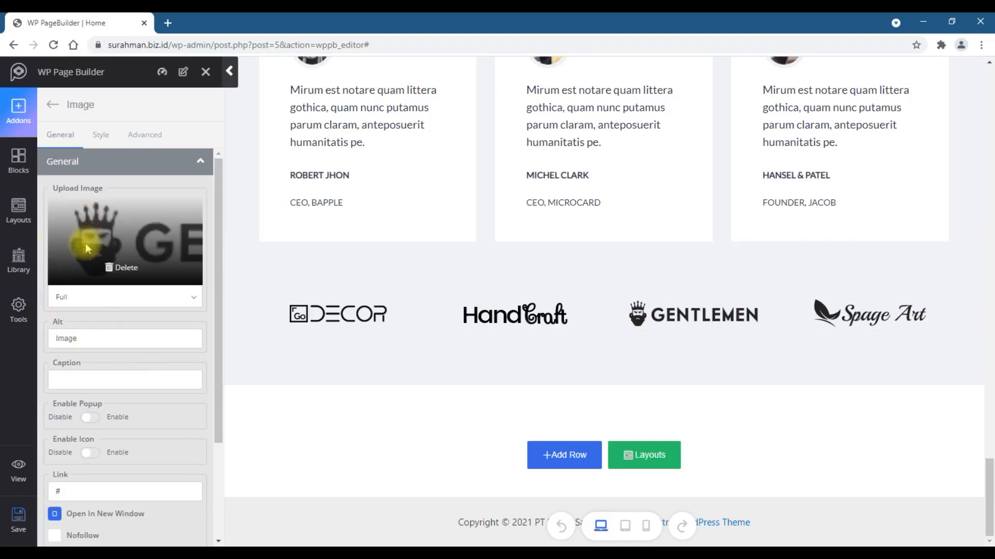
scroll(979, 344, "up", 15)
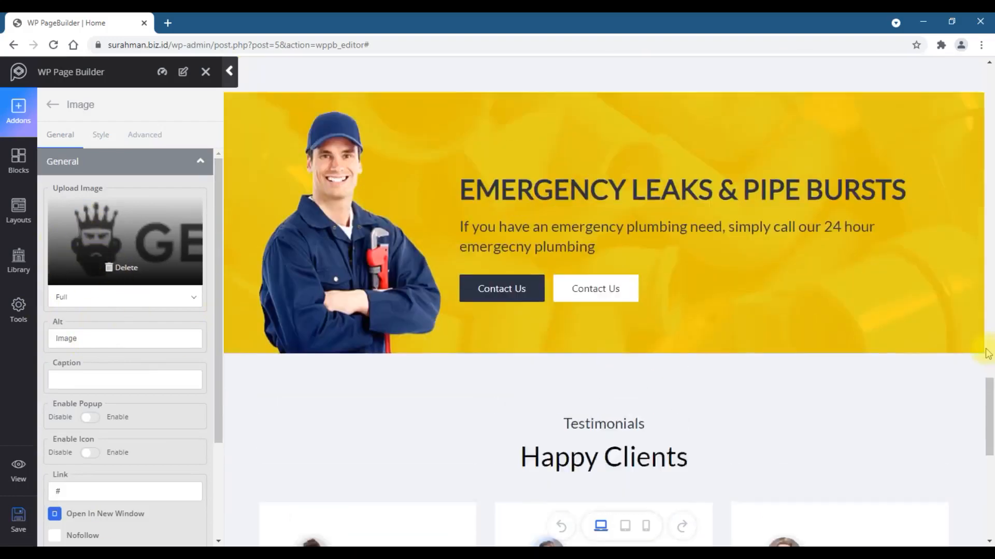
scroll(985, 354, "up", 5)
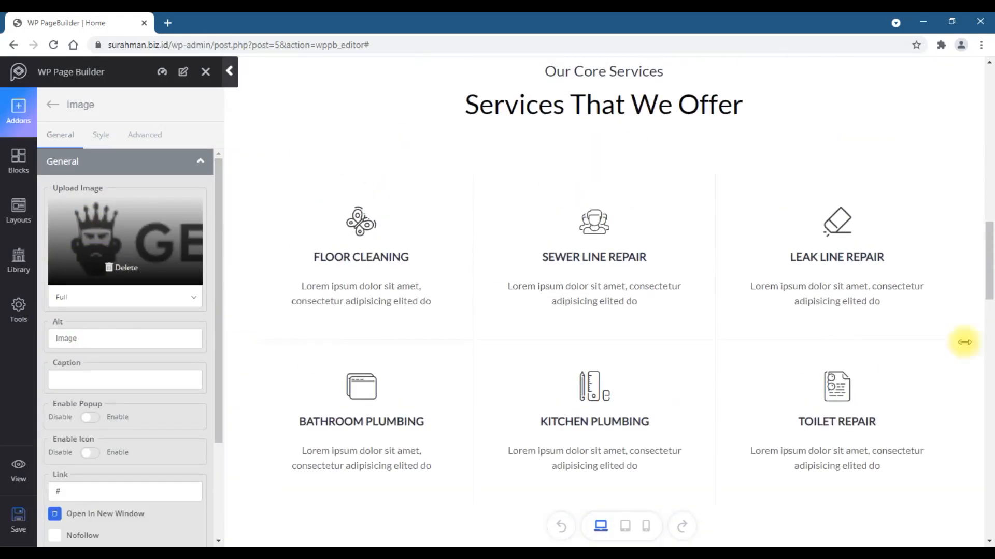
left_click(229, 71)
scroll(791, 410, "up", 14)
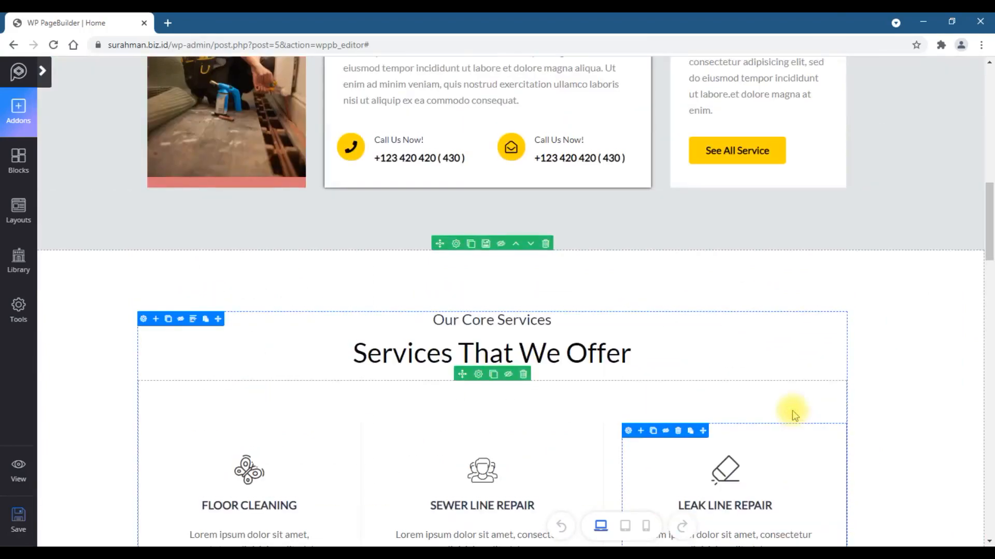
scroll(792, 410, "up", 3)
scroll(792, 410, "down", 16)
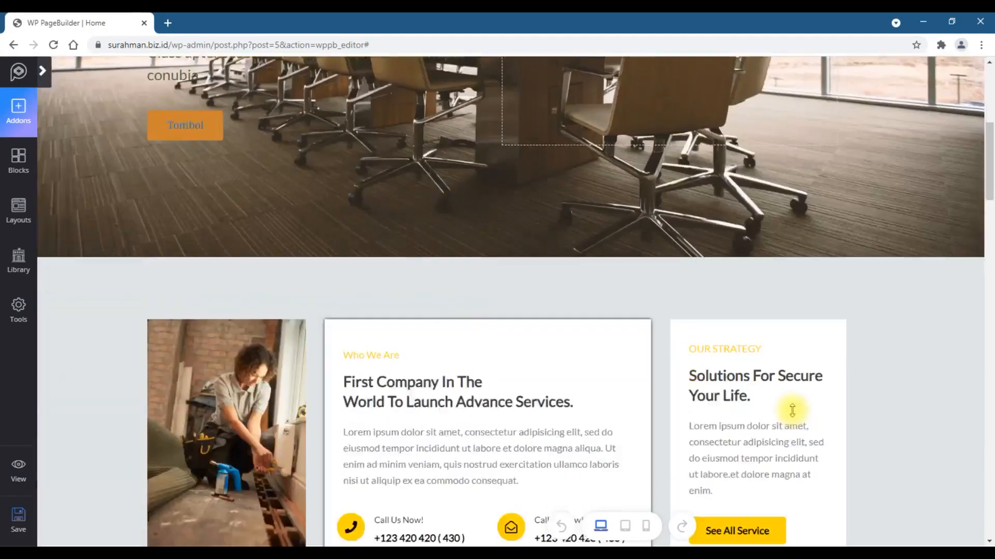
scroll(792, 410, "down", 6)
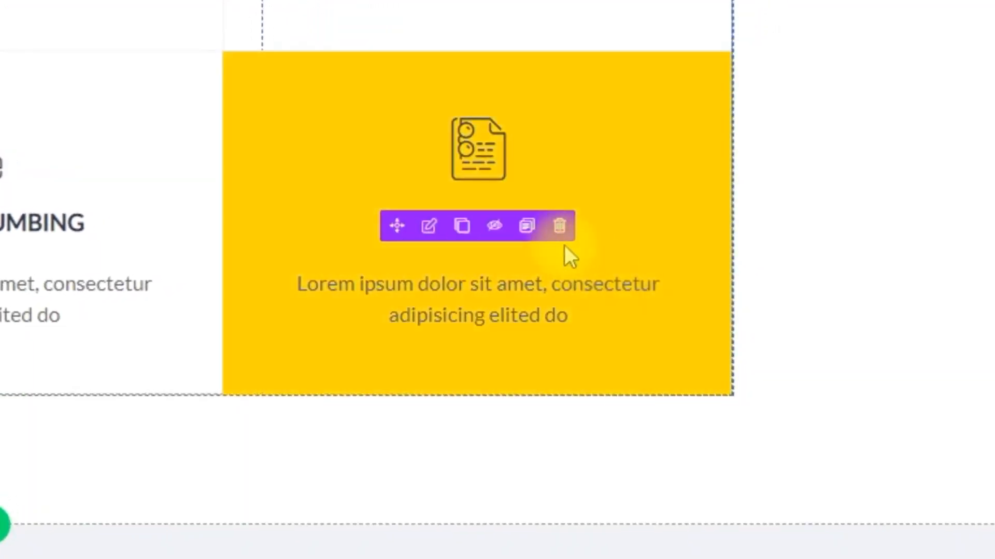
- Delete the Toilet Repair, Kitchen Plumbing and Bathroom Plumbing items from the services grid's second row
left_click(560, 226)
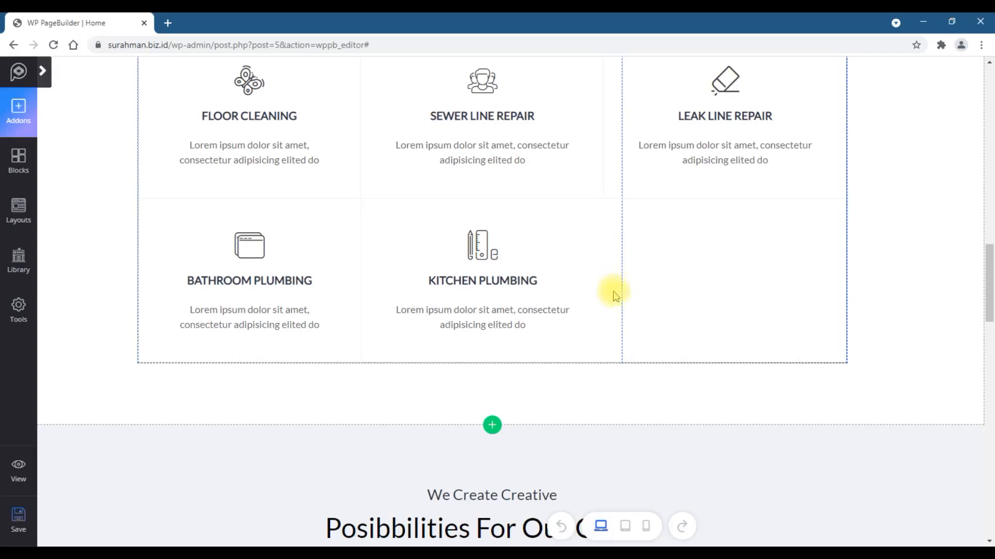
left_click(520, 284)
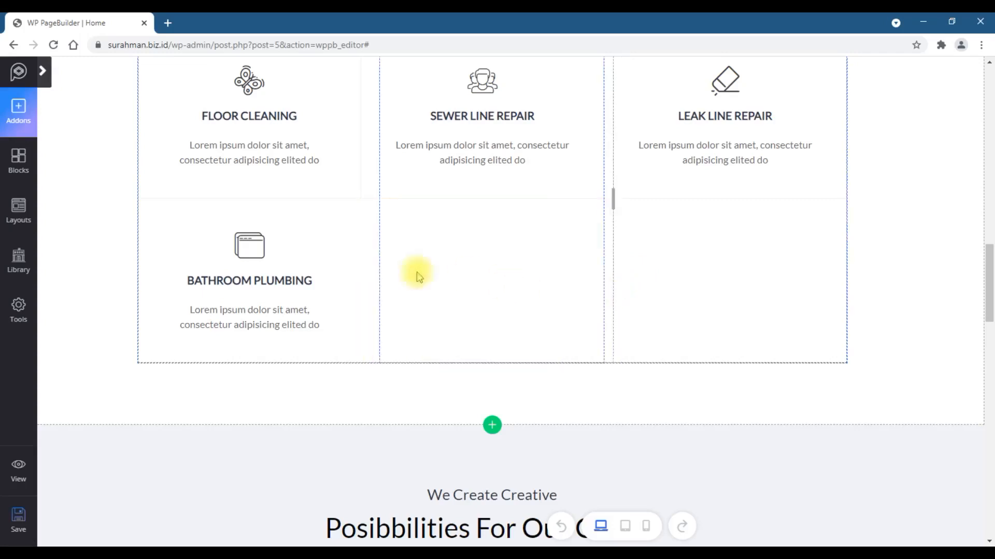
left_click(289, 283)
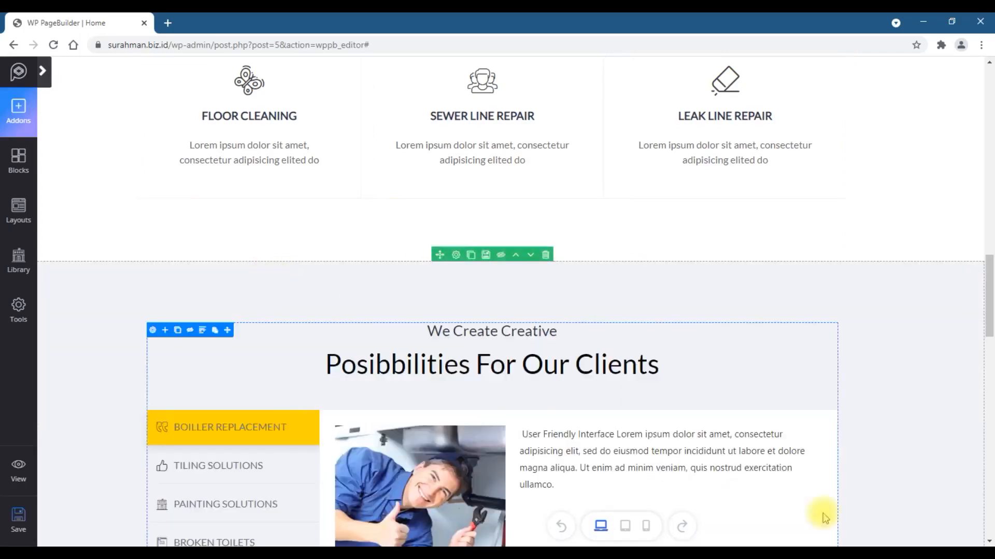
- Delete the Contact Us buttons from the Emergency Leaks & Pipe Bursts banner
scroll(744, 493, "up", 5)
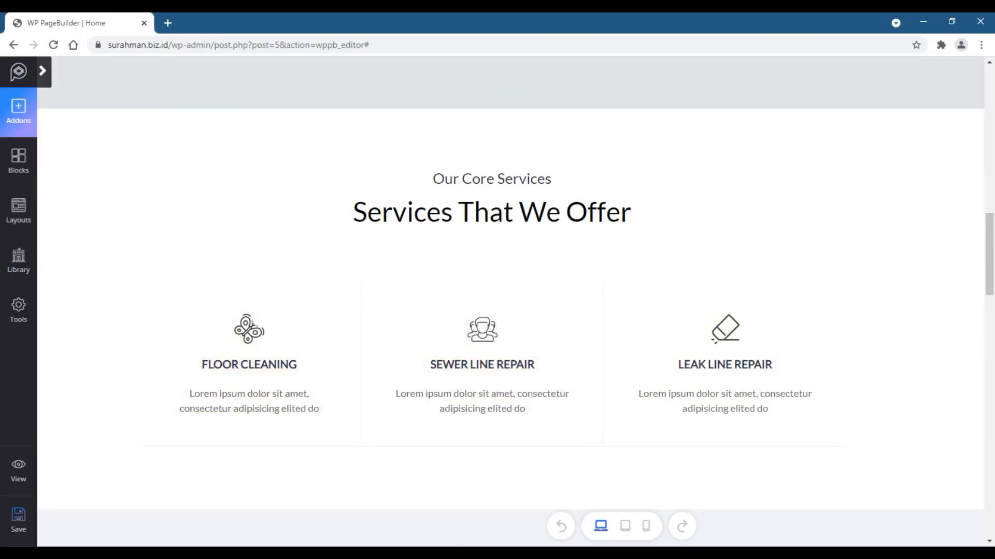
scroll(923, 390, "down", 12)
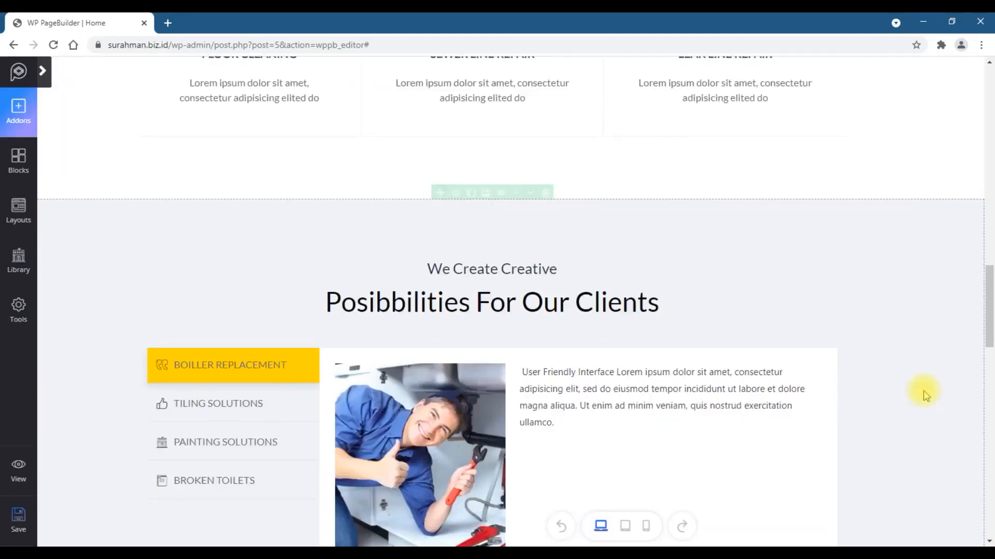
scroll(923, 390, "down", 5)
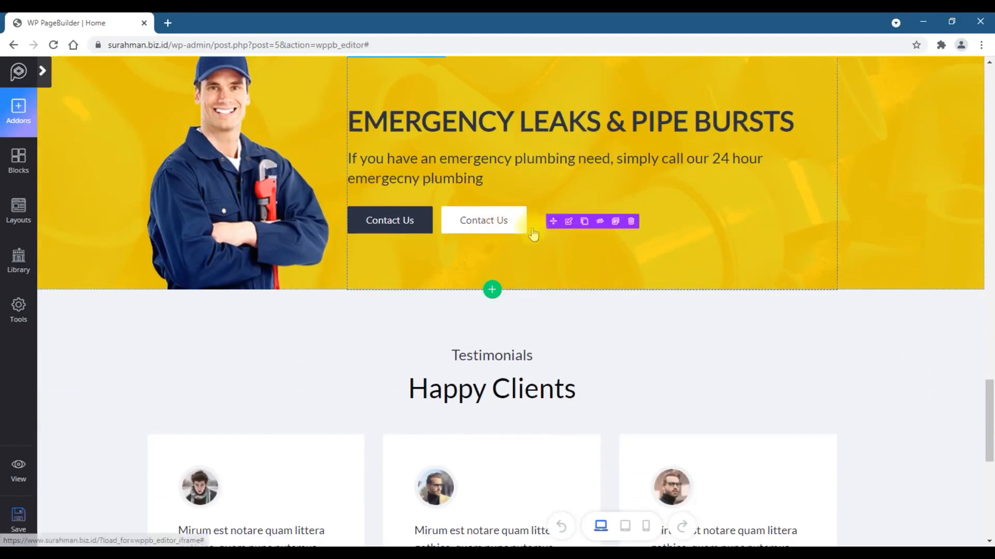
mouse_move(525, 215)
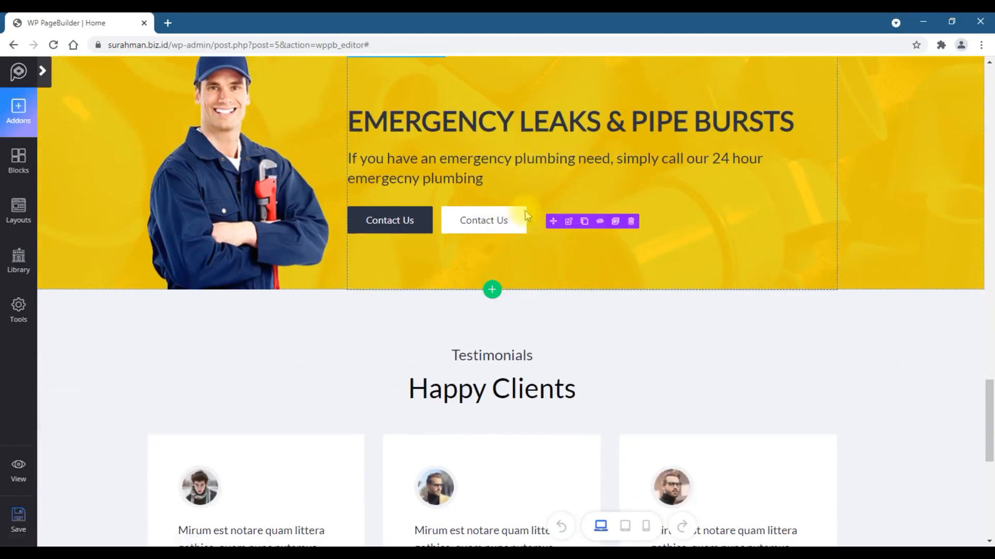
left_click(496, 220)
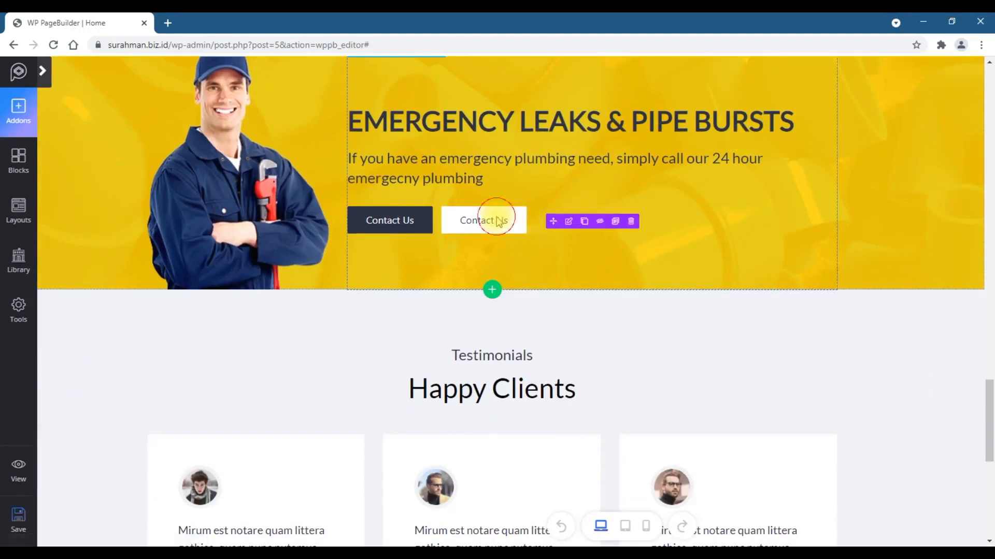
left_click(632, 222)
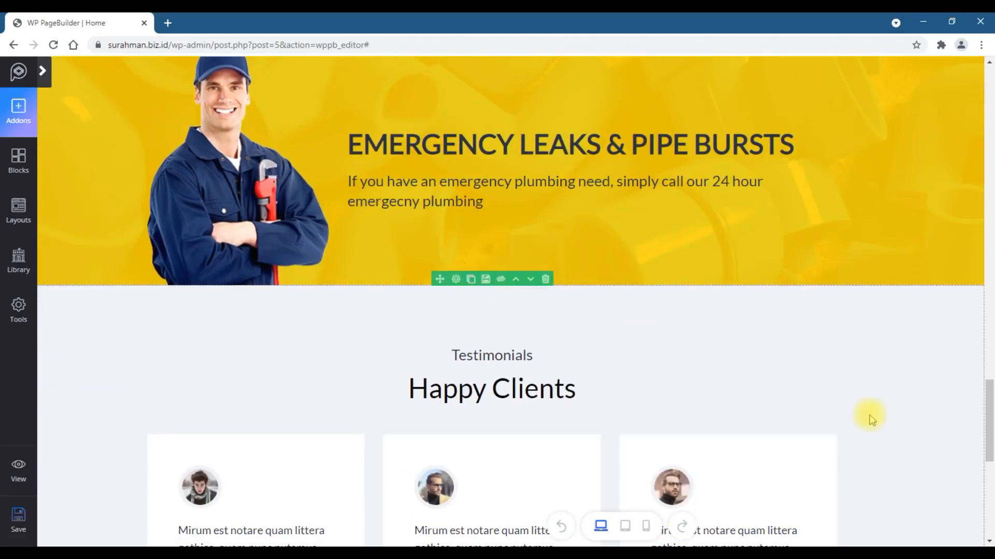
- Scroll through the page to review the edited sections
scroll(871, 420, "down", 5)
scroll(871, 420, "down", 3)
scroll(871, 419, "up", 2)
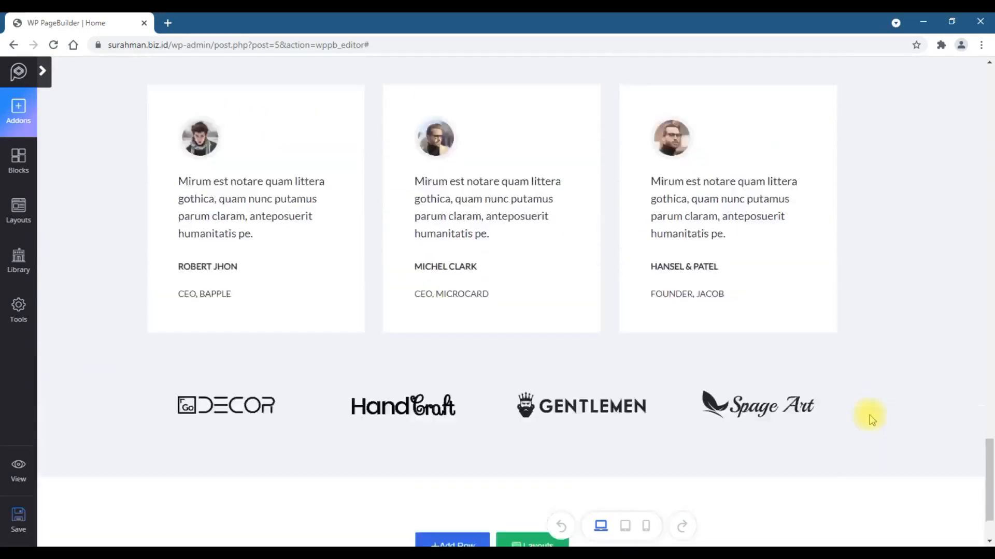
scroll(871, 420, "down", 2)
scroll(871, 414, "up", 15)
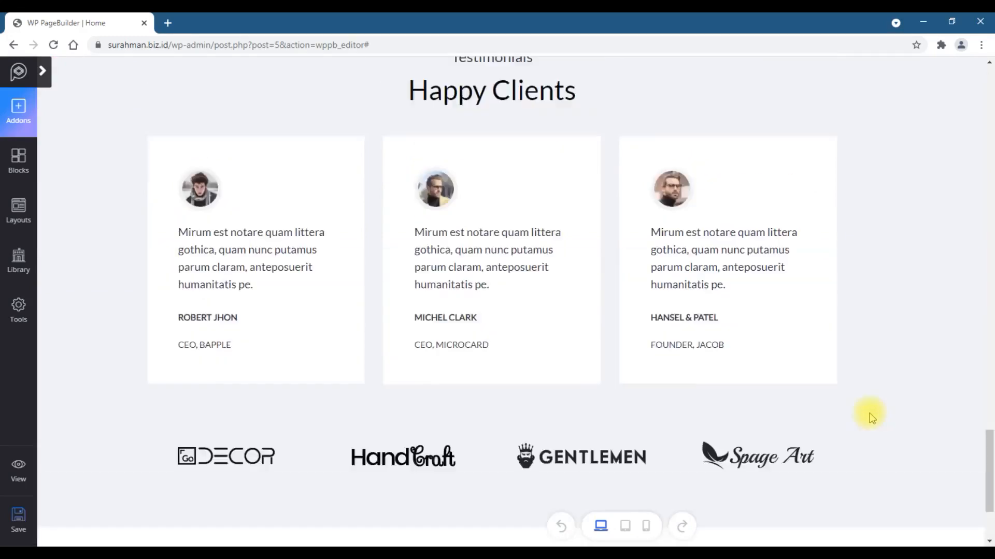
scroll(869, 412, "up", 5)
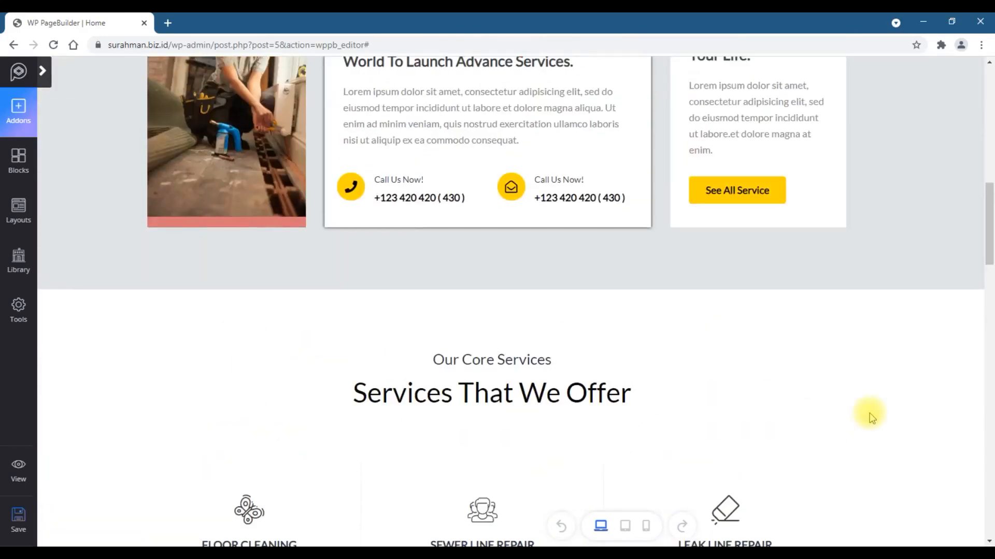
- Add a new row at the bottom of the page with a one-third and two-thirds column layout
scroll(869, 412, "up", 5)
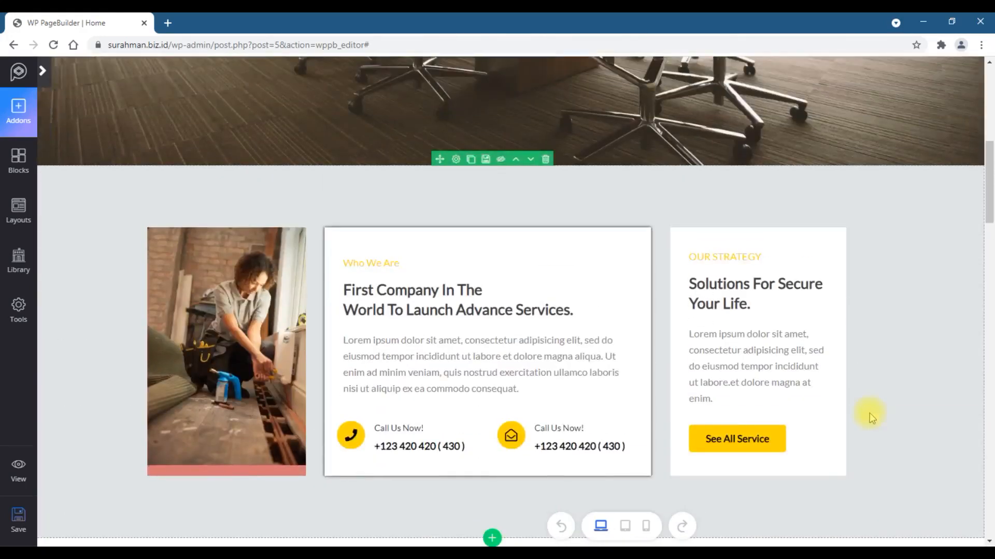
scroll(869, 412, "down", 20)
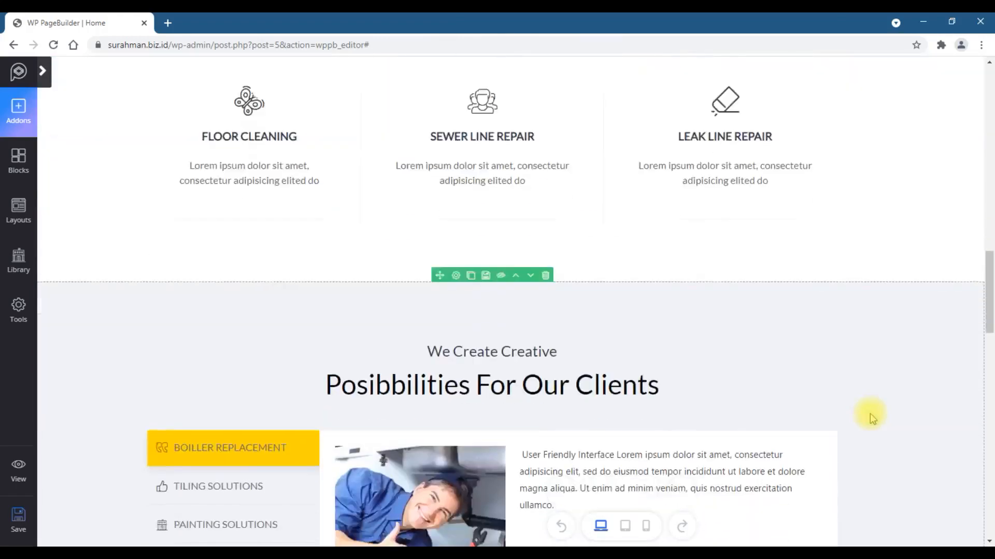
scroll(874, 417, "down", 6)
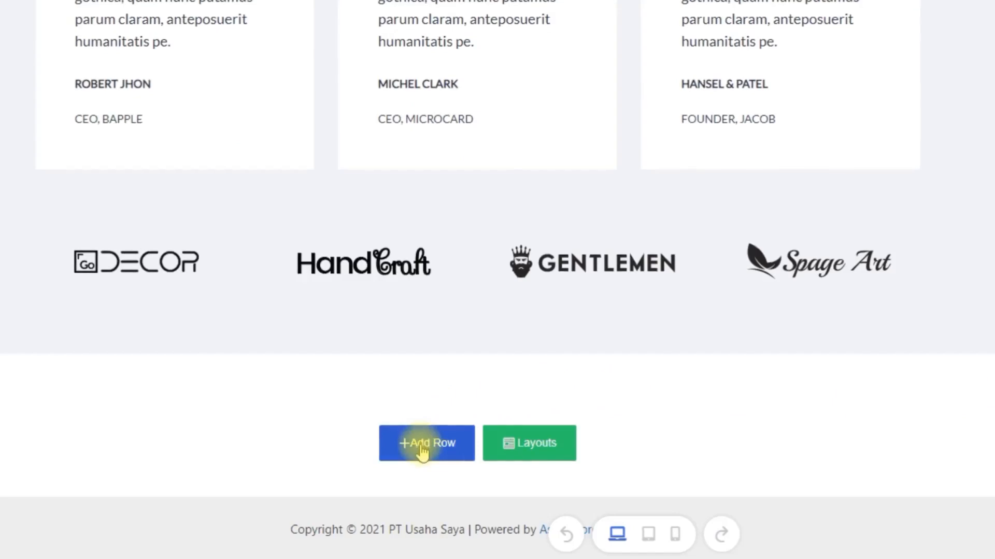
left_click(420, 441)
scroll(884, 371, "down", 3)
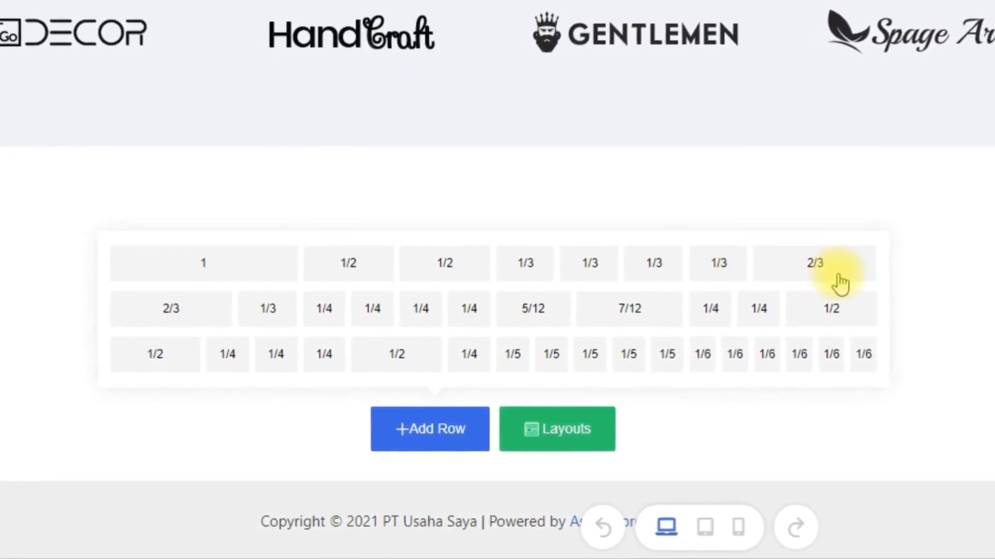
left_click(741, 266)
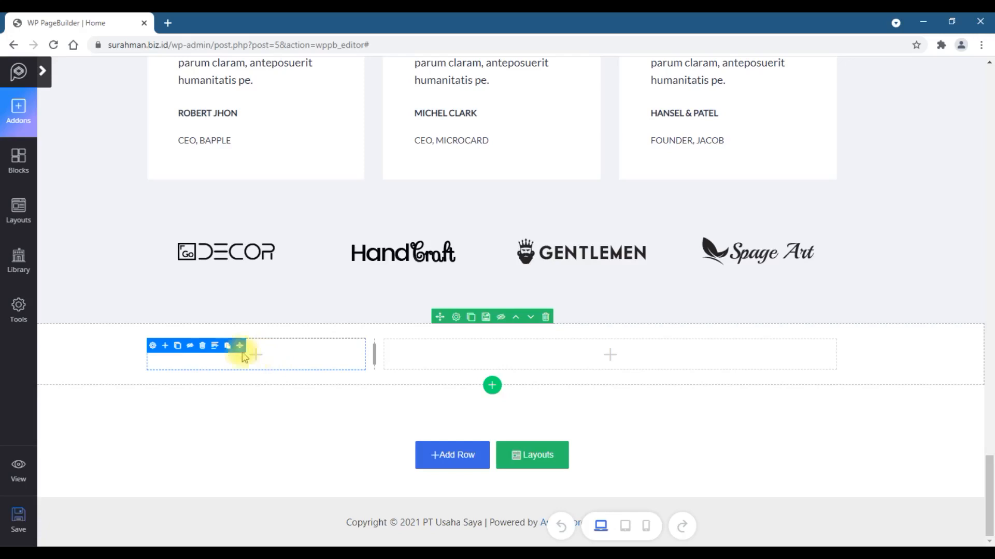
- Insert a Feature Box addon into the new row's narrow left column
left_click(152, 346)
left_click(42, 70)
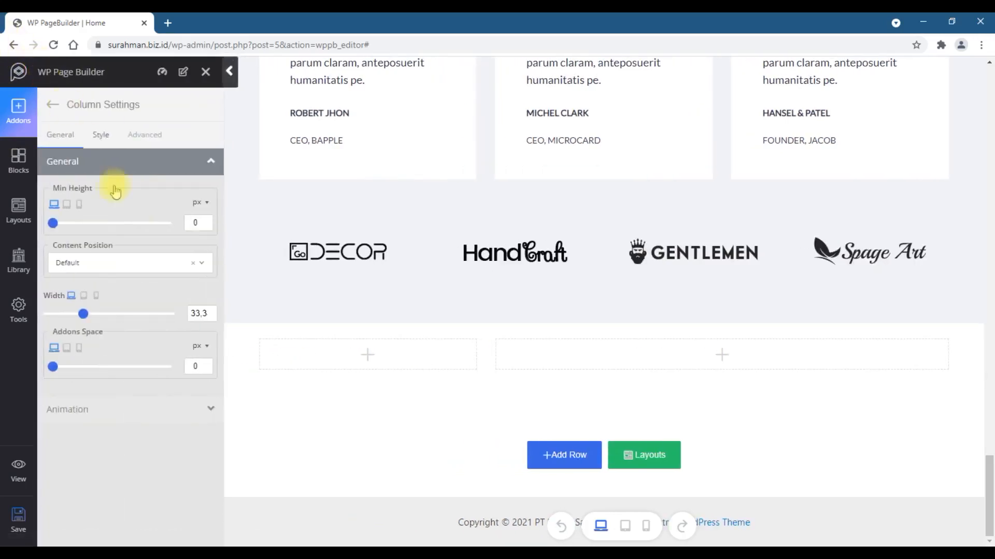
left_click(368, 356)
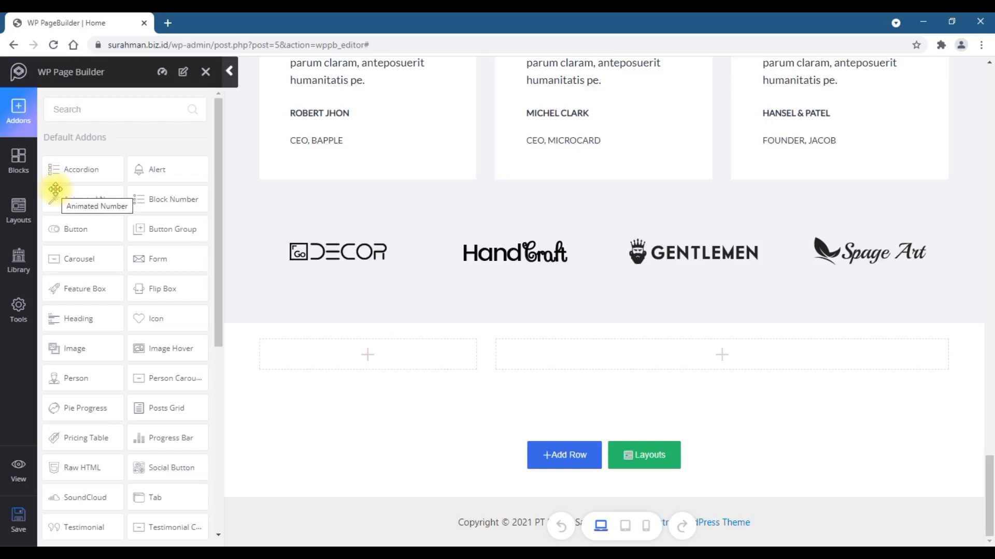
left_click_drag(83, 293, 328, 368)
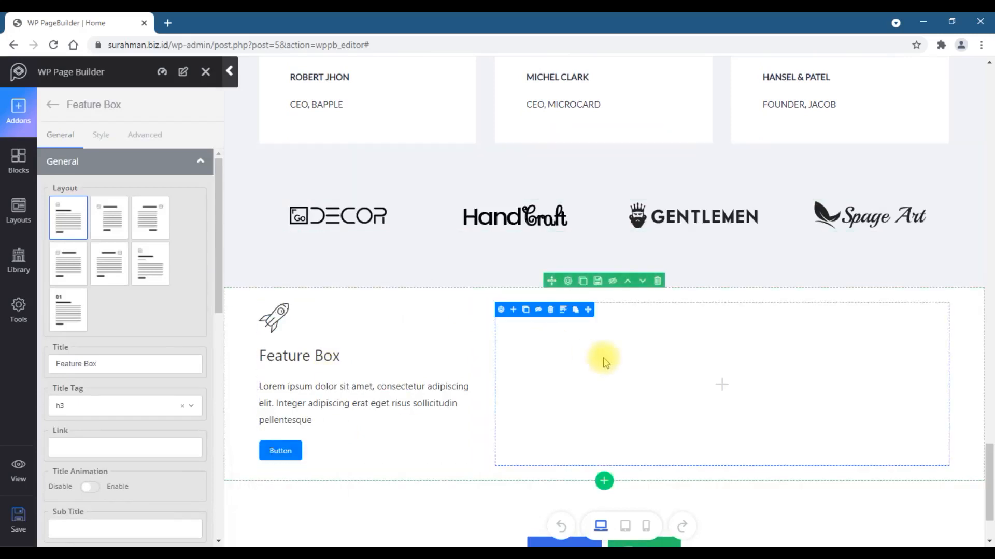
- Insert an Image Hover addon into the wide right column and open its background and title settings
left_click(723, 384)
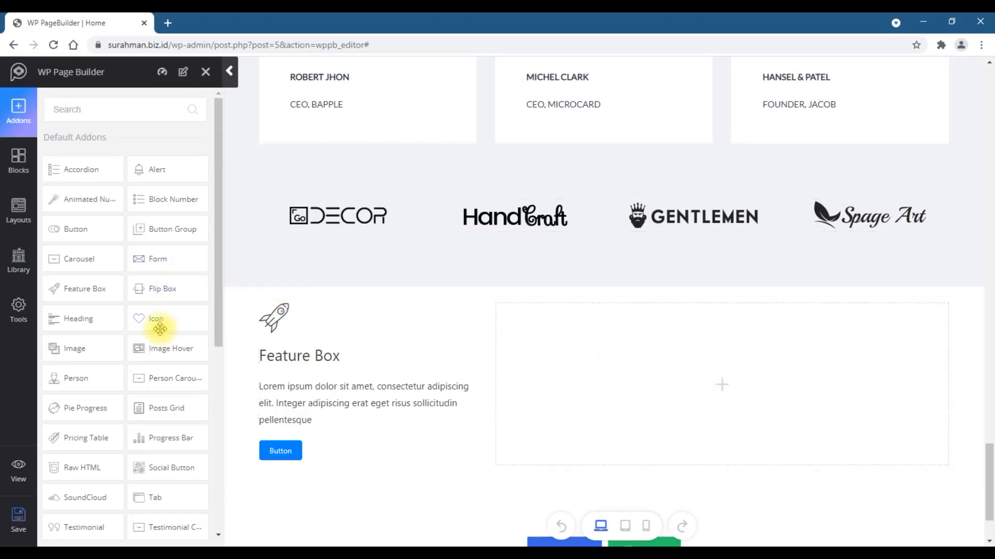
scroll(158, 318, "down", 2)
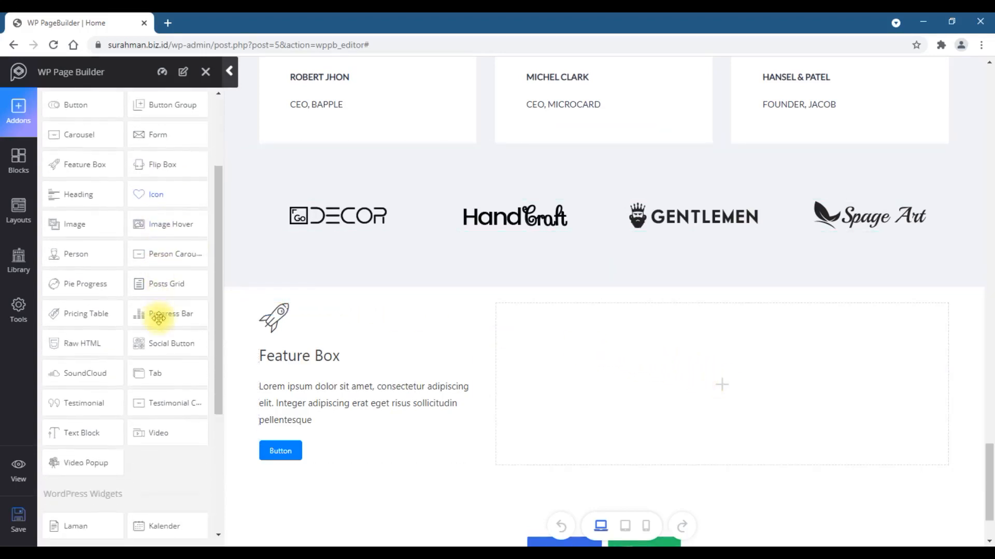
left_click_drag(168, 225, 633, 384)
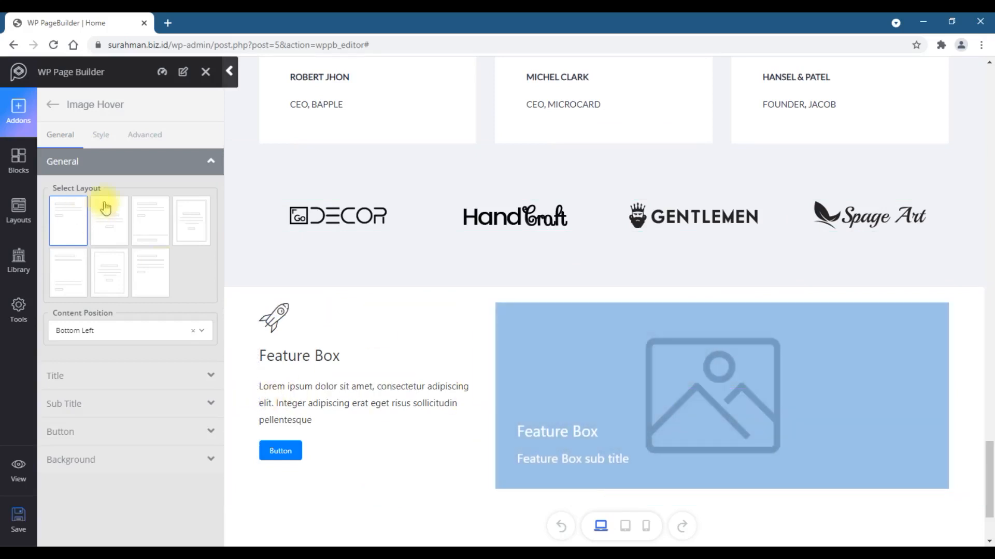
left_click(179, 460)
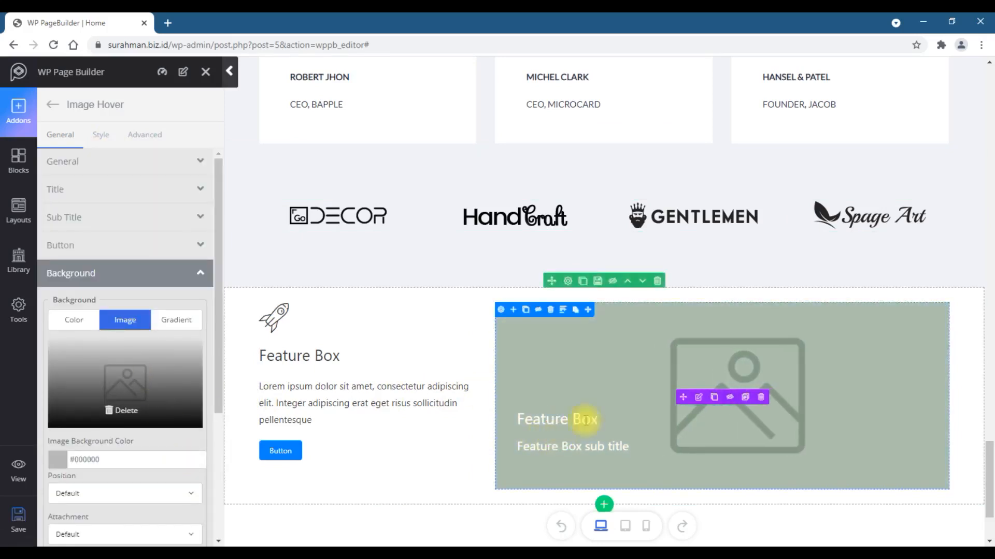
left_click(698, 395)
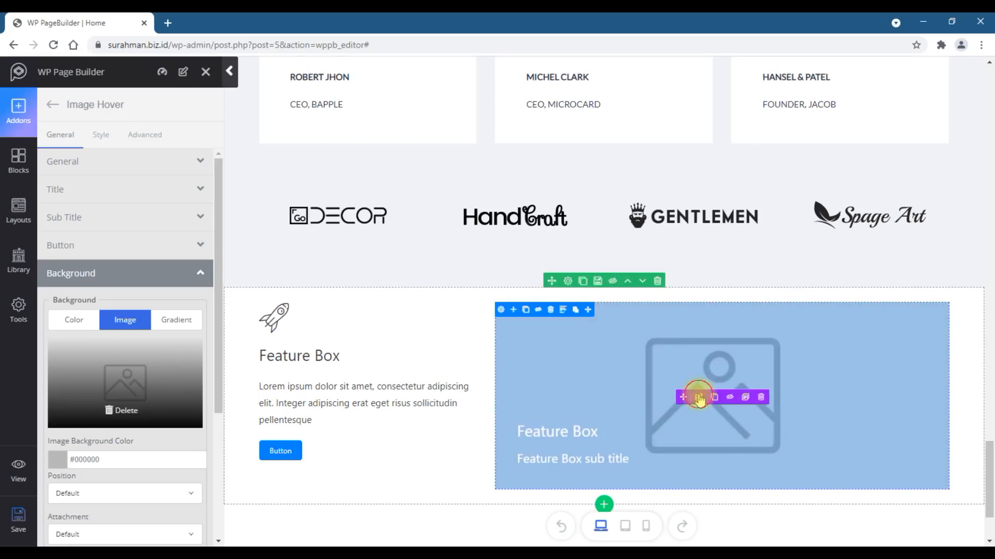
left_click(194, 198)
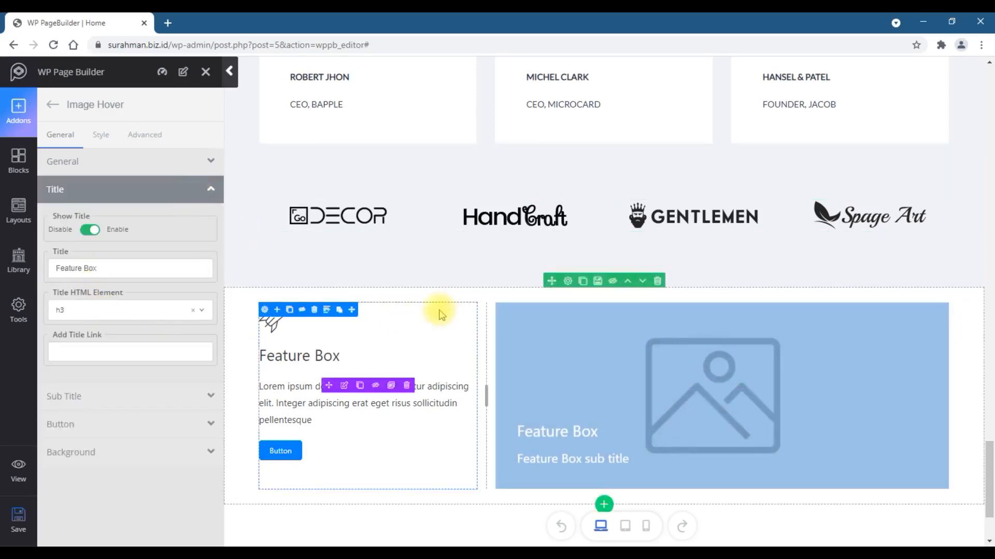
- Try several Feature Box layouts and settle on the numbered 01 layout, then collapse the builder sidebar
left_click(345, 388)
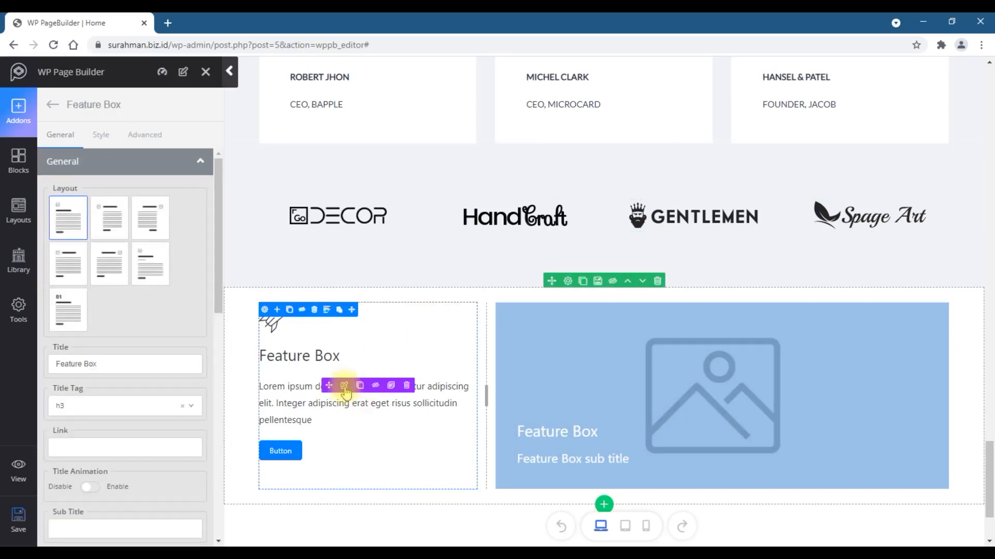
left_click(149, 222)
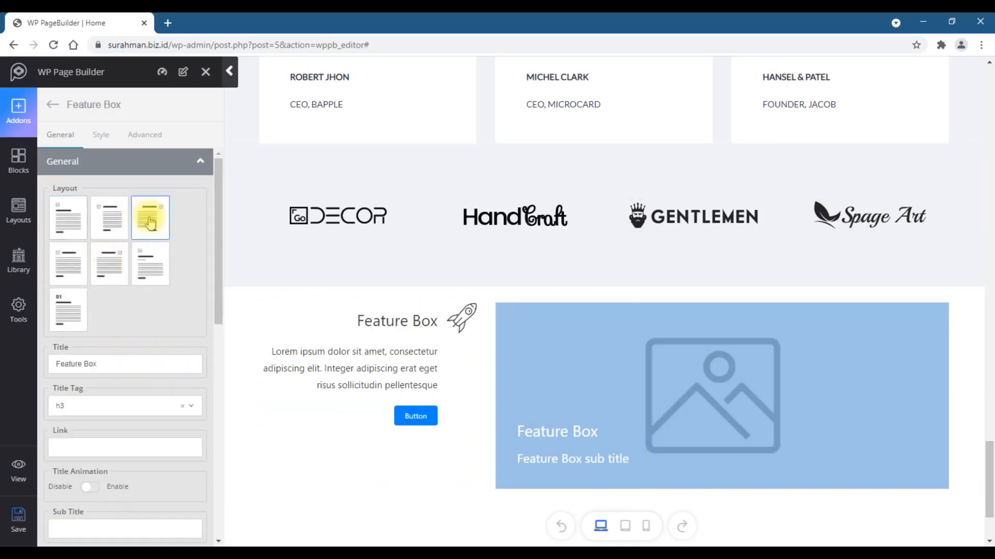
left_click(150, 271)
left_click(117, 270)
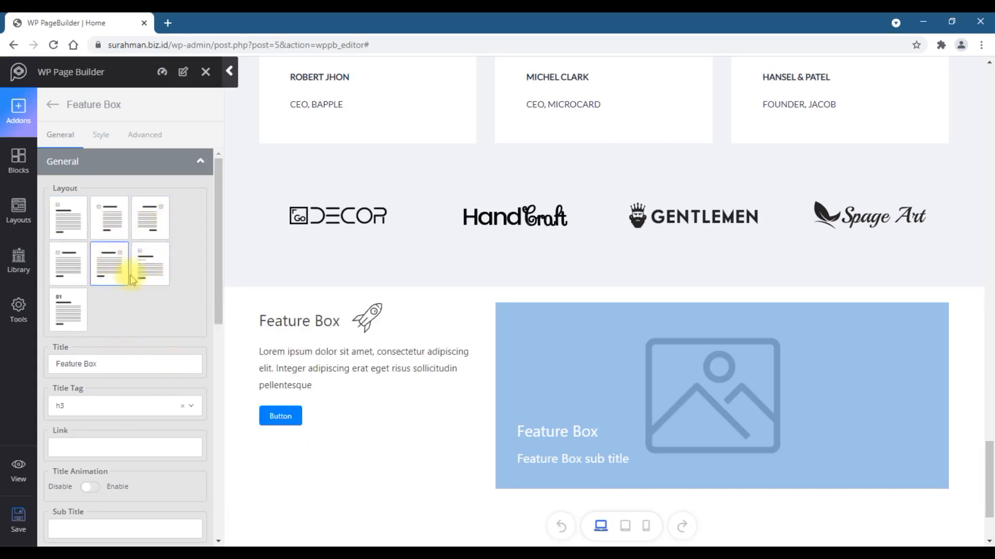
left_click(67, 275)
left_click(65, 313)
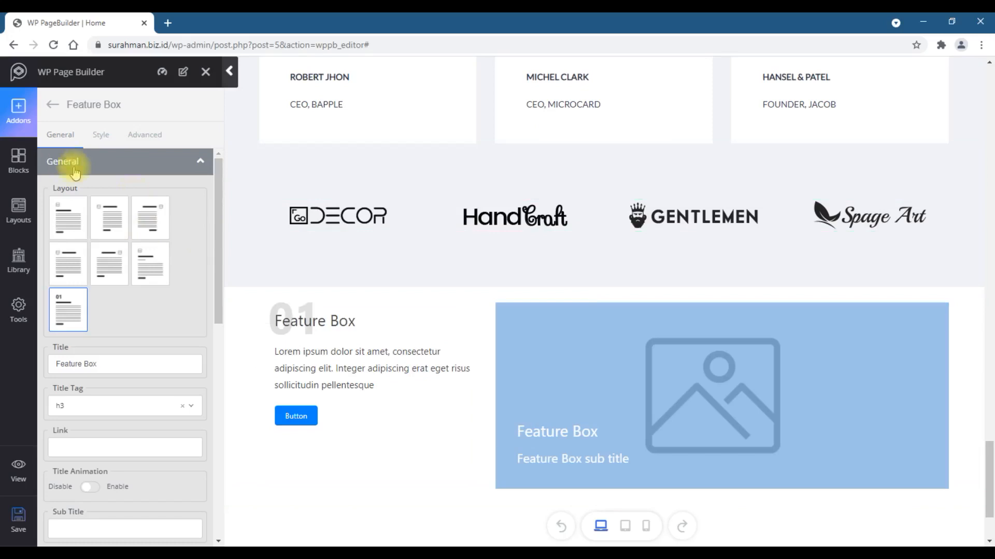
left_click(227, 71)
left_click(940, 386)
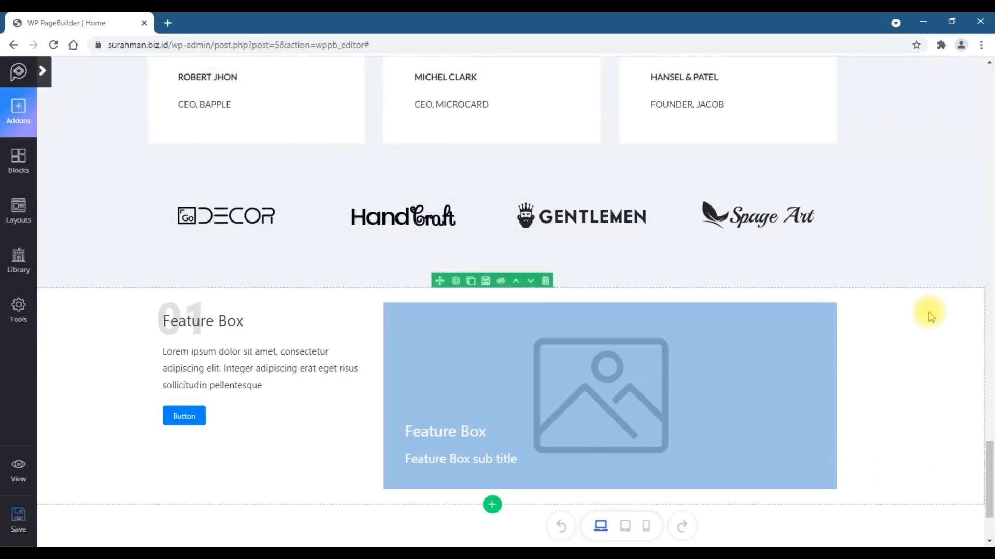
- Move the Feature Box row up the page until it sits between the services grid and the We Create Creative section
scroll(930, 314, "up", 10)
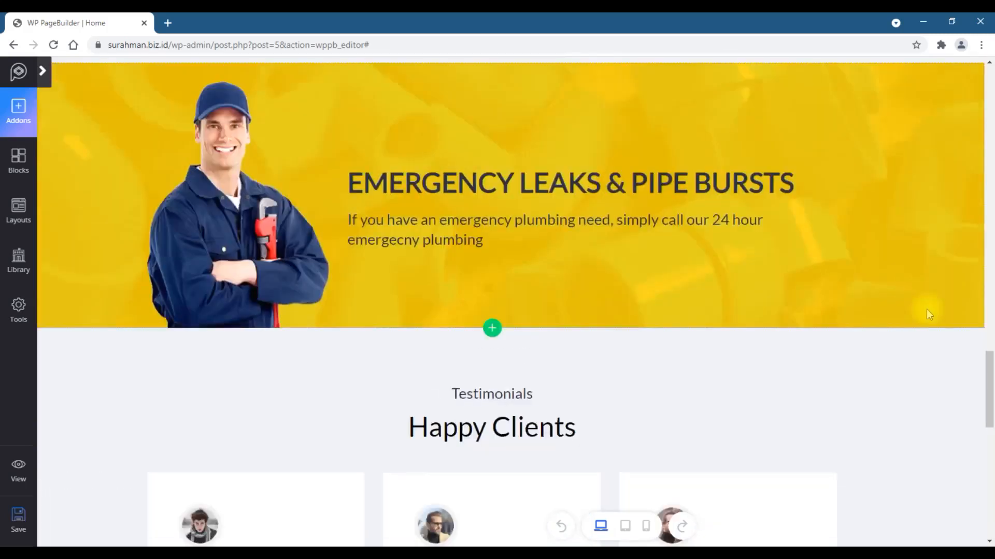
scroll(927, 309, "down", 10)
scroll(923, 303, "down", 1)
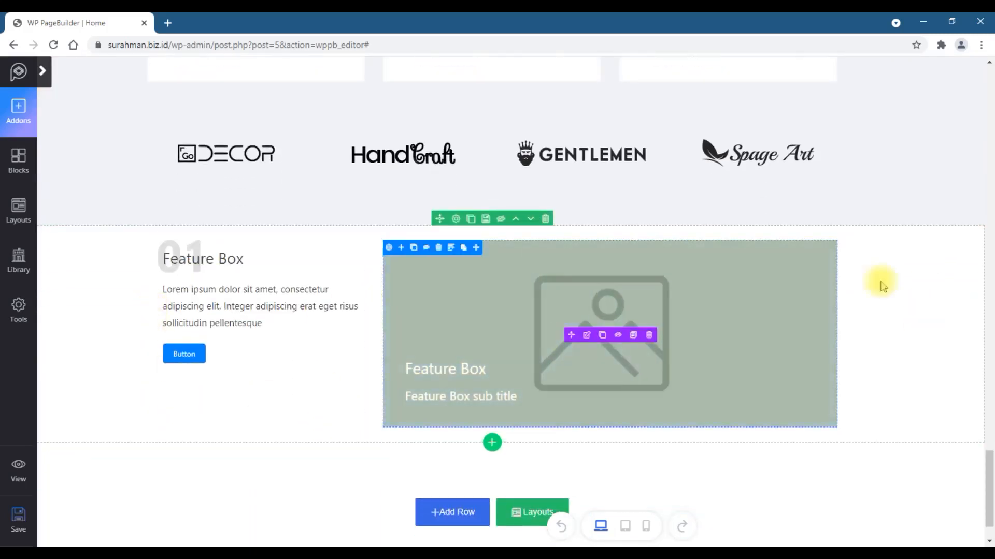
scroll(789, 254, "up", 4)
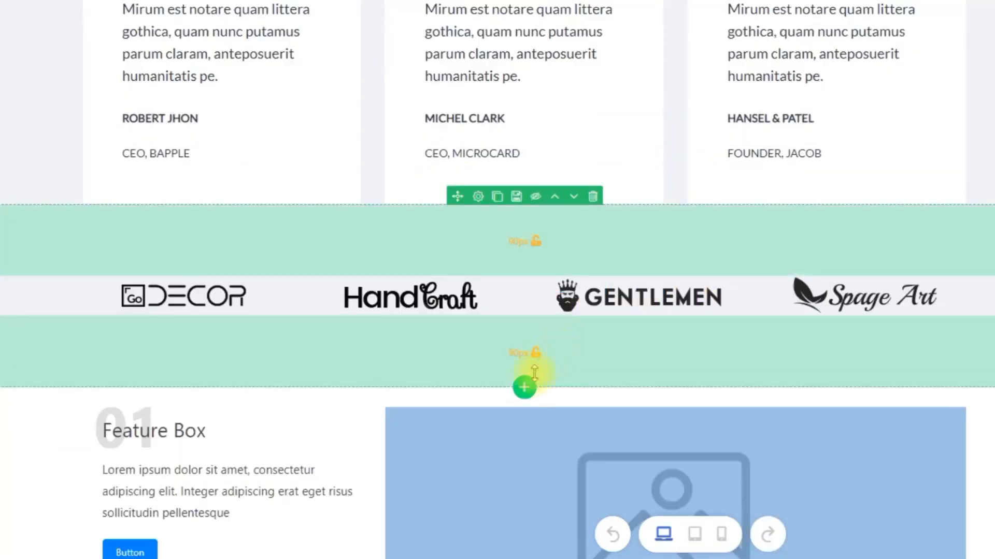
scroll(583, 382, "down", 2)
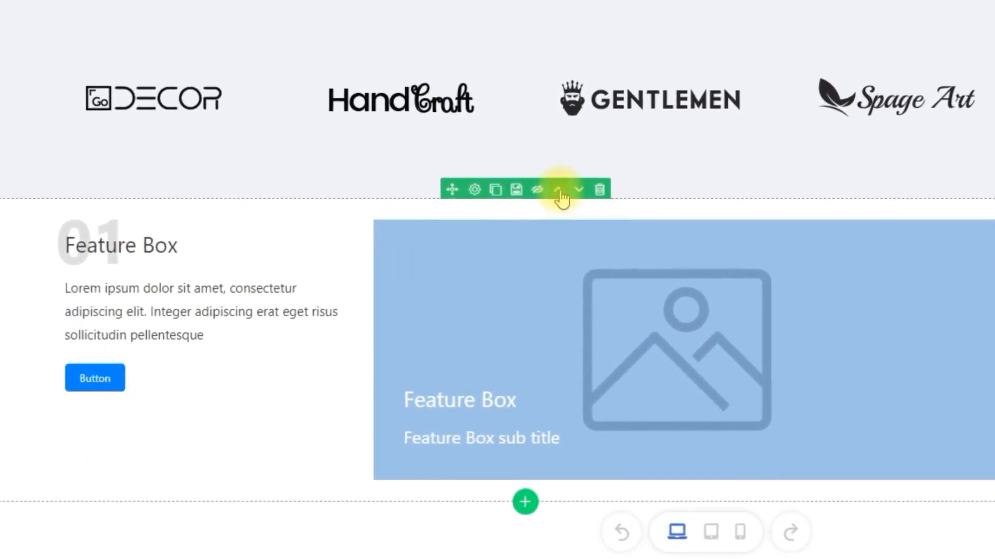
left_click(558, 191)
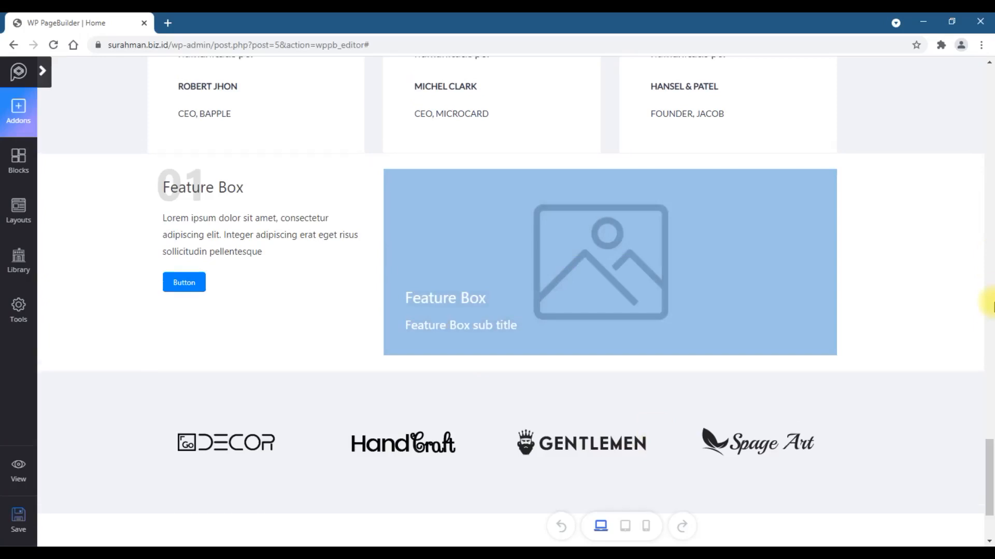
scroll(991, 306, "up", 2)
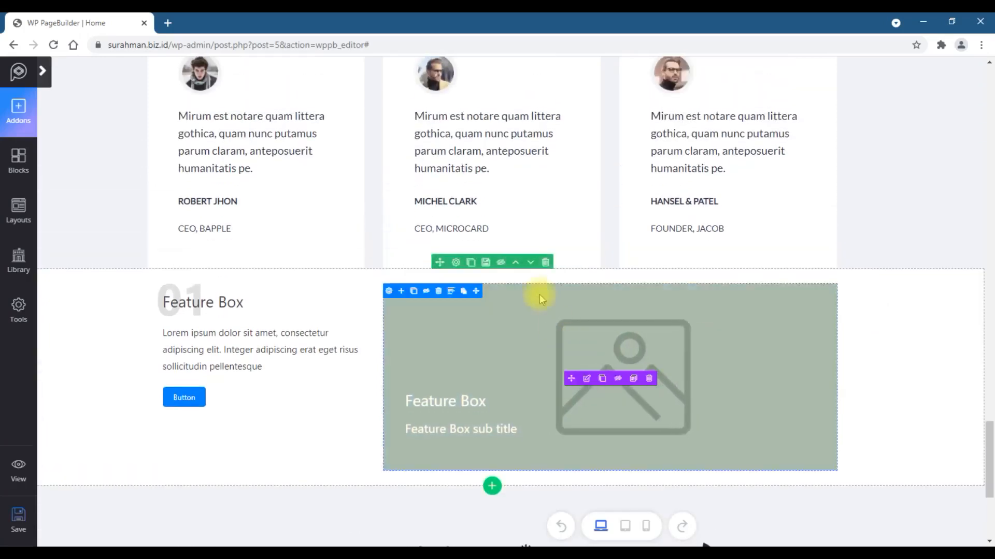
left_click(517, 264)
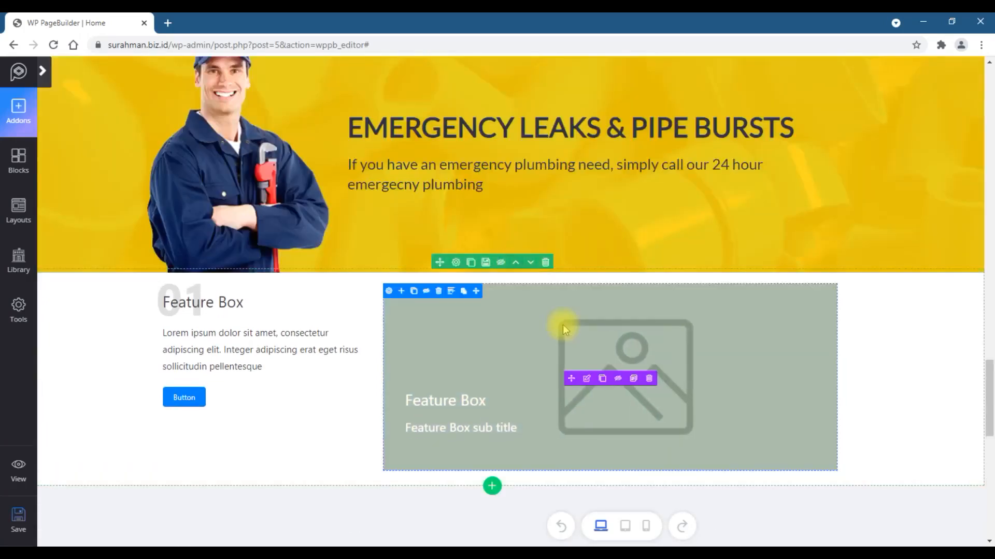
scroll(544, 312, "up", 5)
scroll(544, 312, "down", 5)
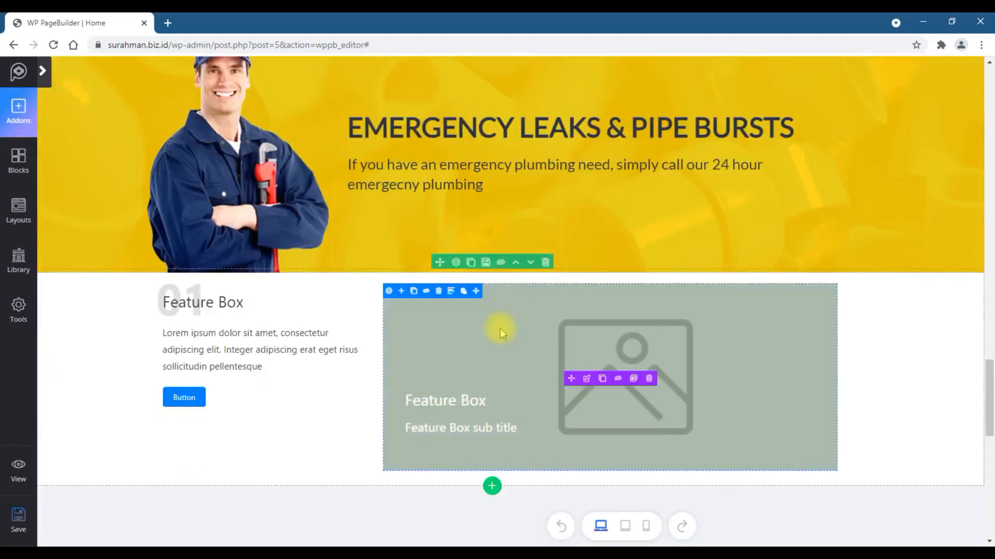
left_click(518, 265)
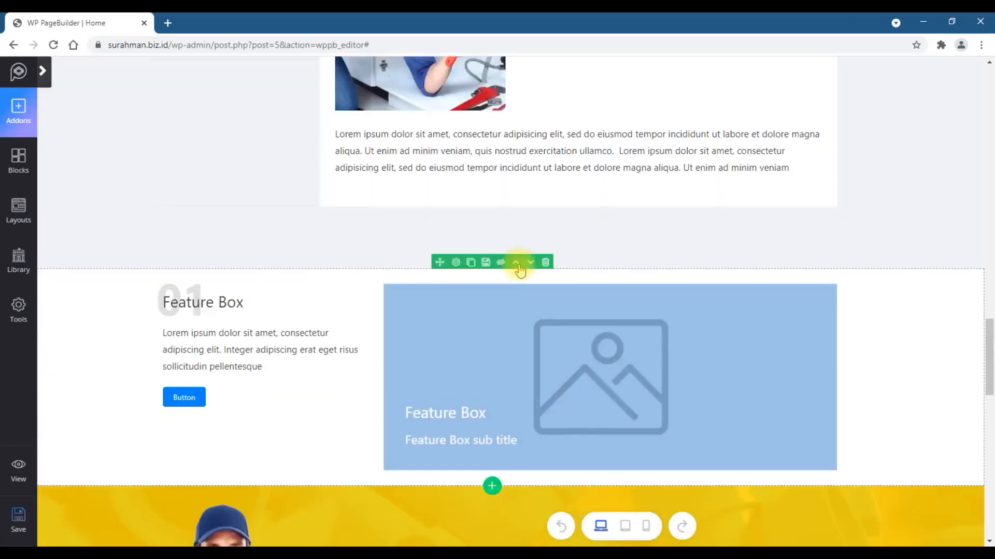
scroll(990, 362, "down", 15)
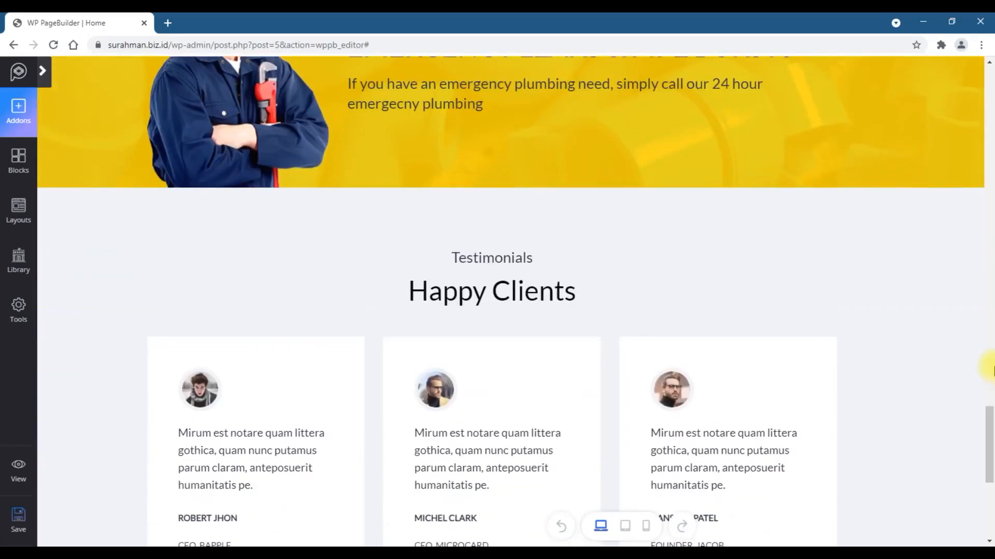
scroll(991, 369, "down", 1)
scroll(991, 369, "up", 12)
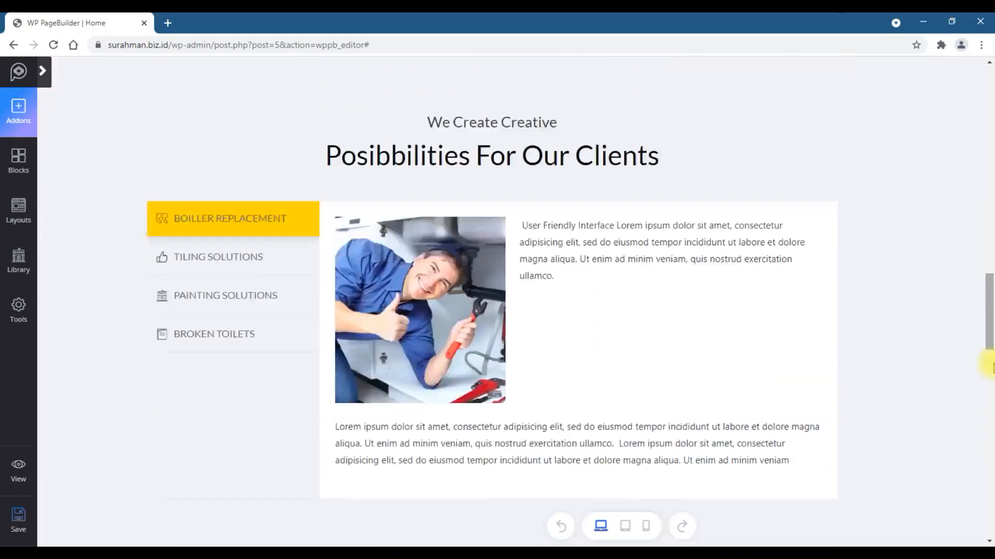
scroll(990, 368, "up", 4)
scroll(989, 363, "down", 18)
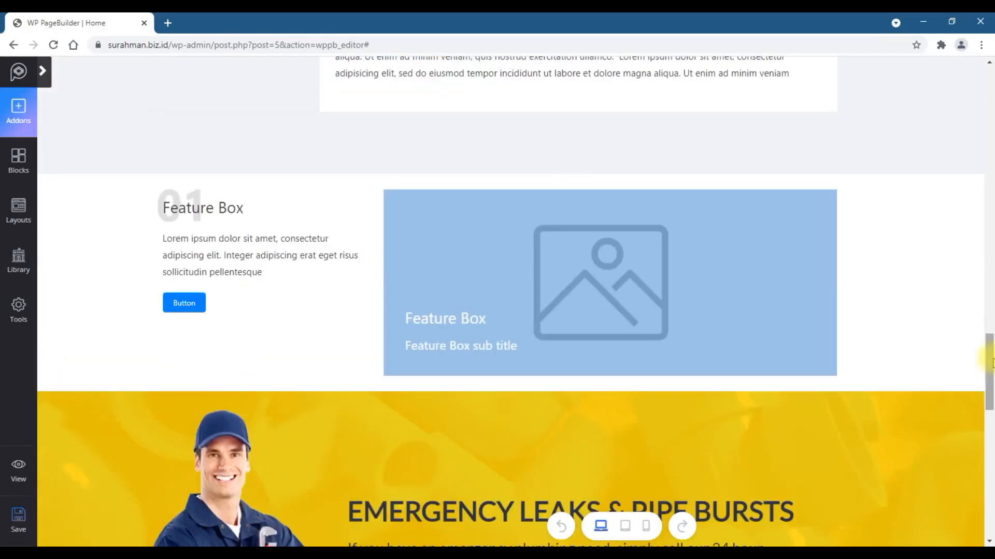
left_click(516, 169)
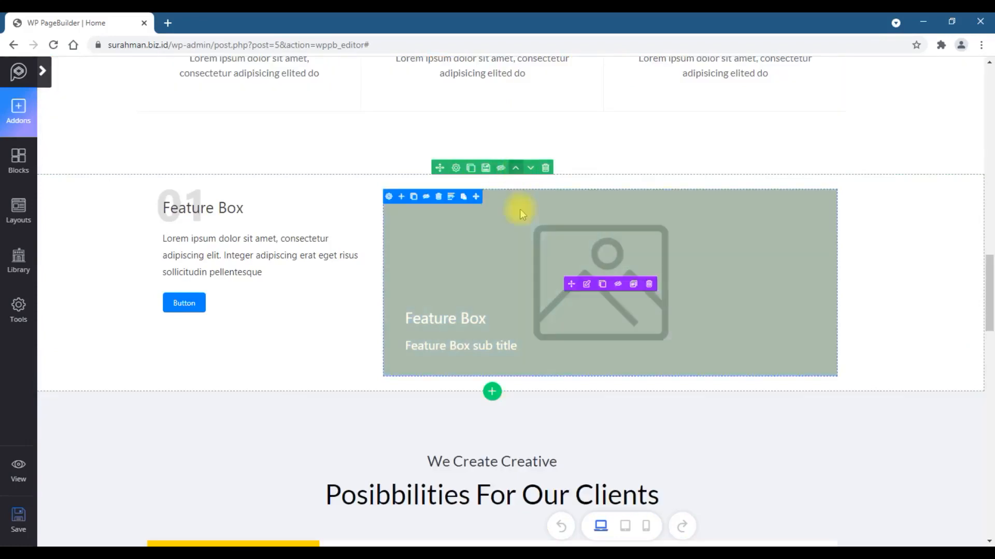
- Save the page
scroll(770, 318, "up", 8)
scroll(990, 285, "down", 5)
scroll(988, 285, "down", 3)
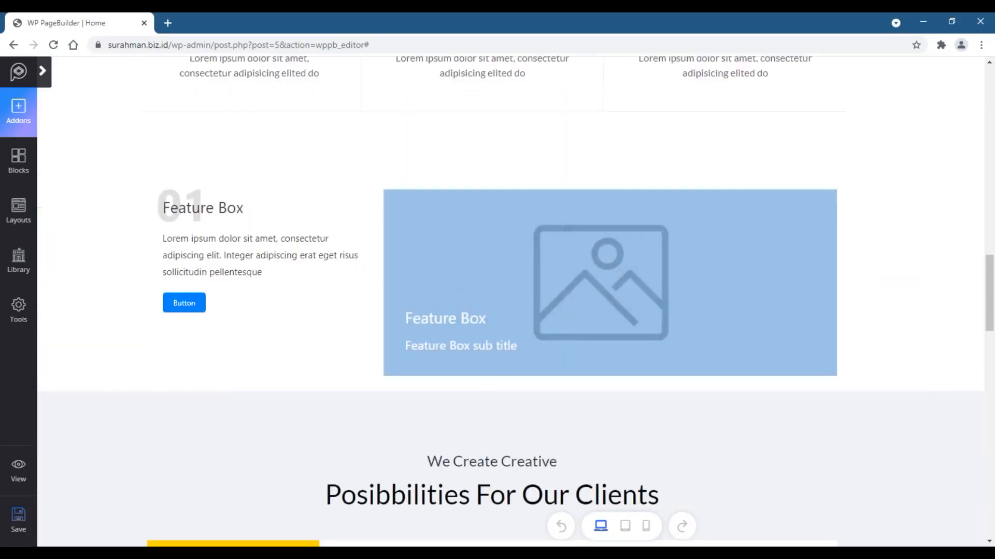
scroll(989, 457, "down", 19)
scroll(990, 456, "up", 6)
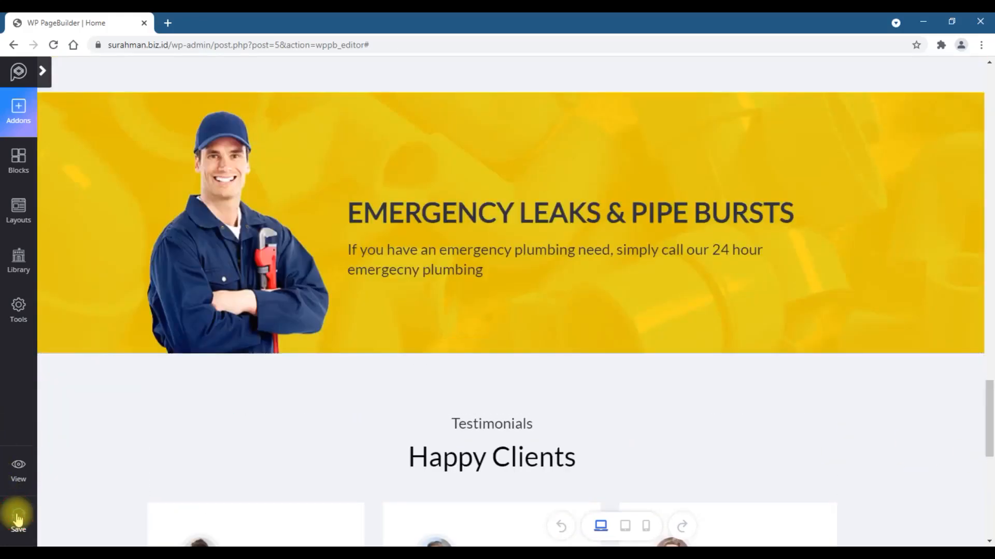
scroll(991, 181, "up", 18)
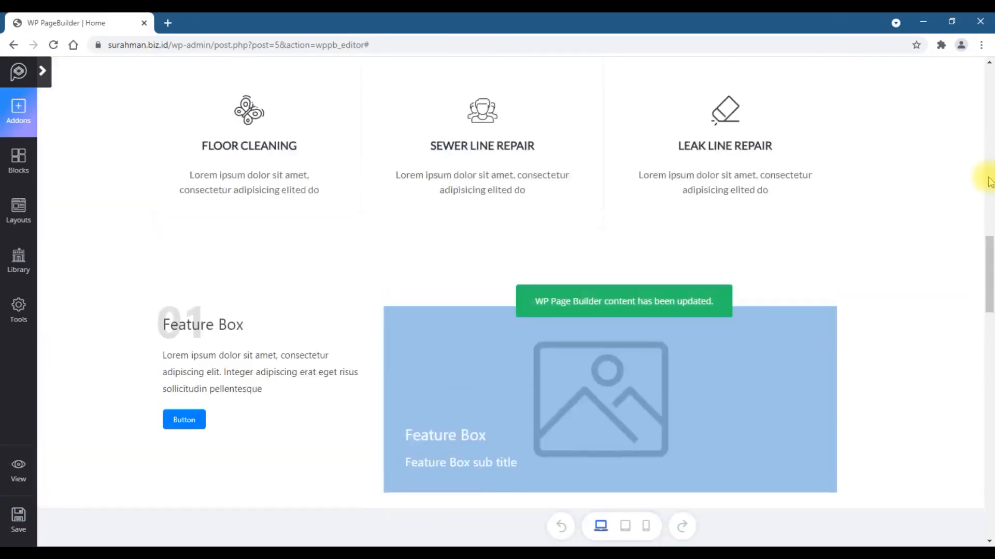
scroll(990, 181, "up", 10)
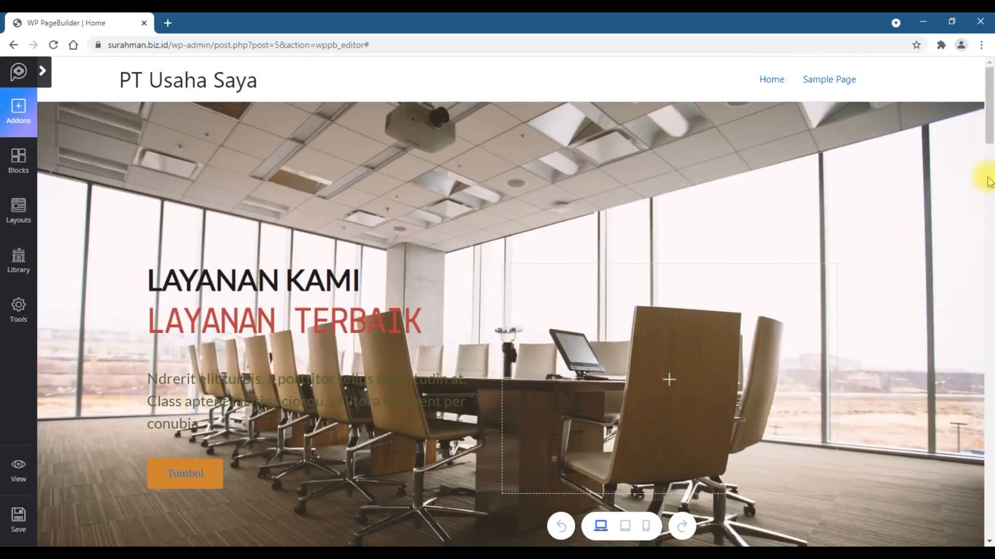